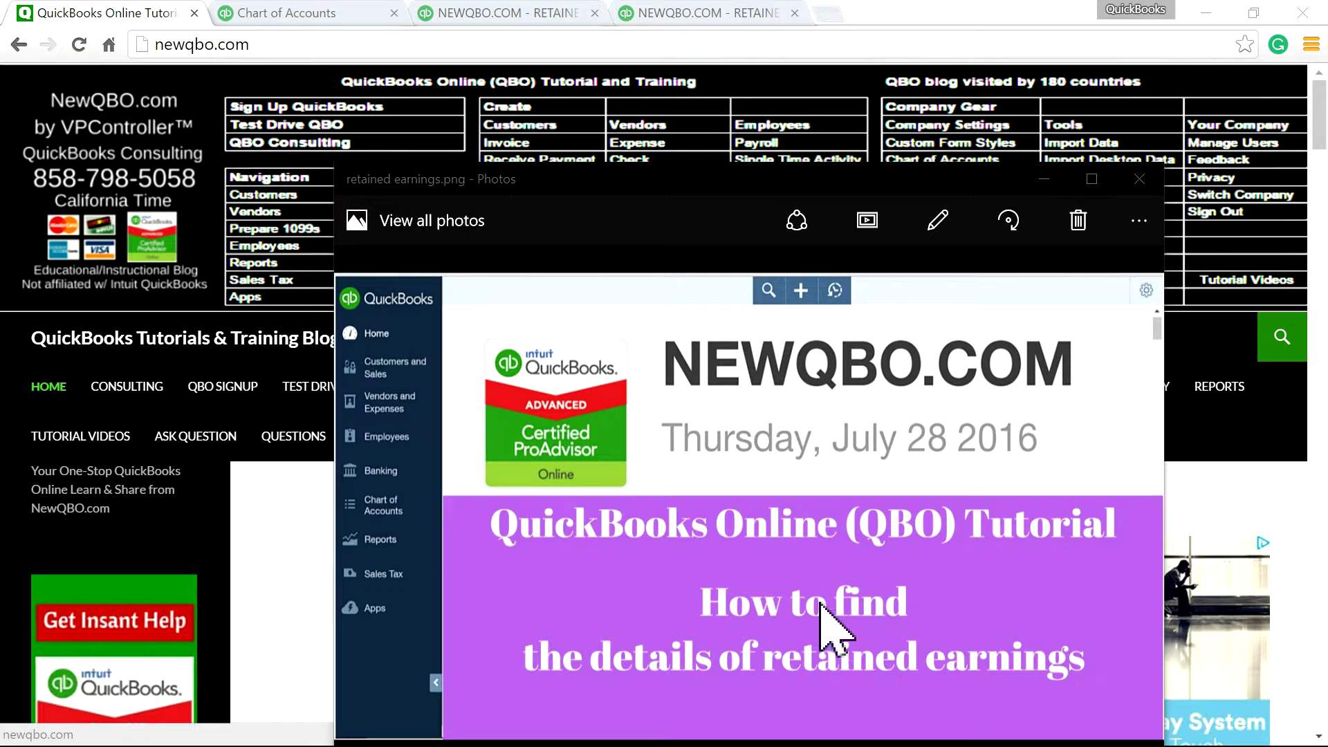
Close the retained earnings title image to return to the NewQBO.com home page.
left_click(1138, 181)
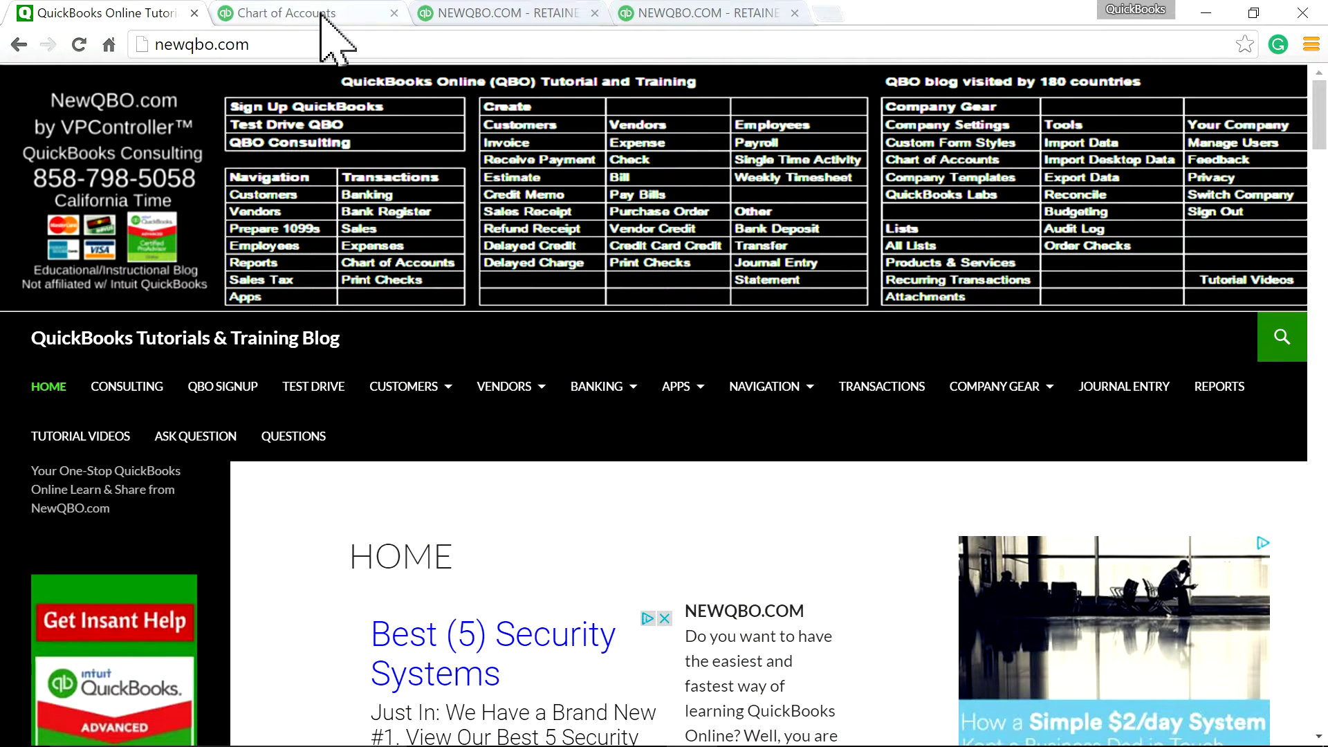
Go from the Chart of Accounts to Reports and open the Balance Sheet report.
left_click(356, 21)
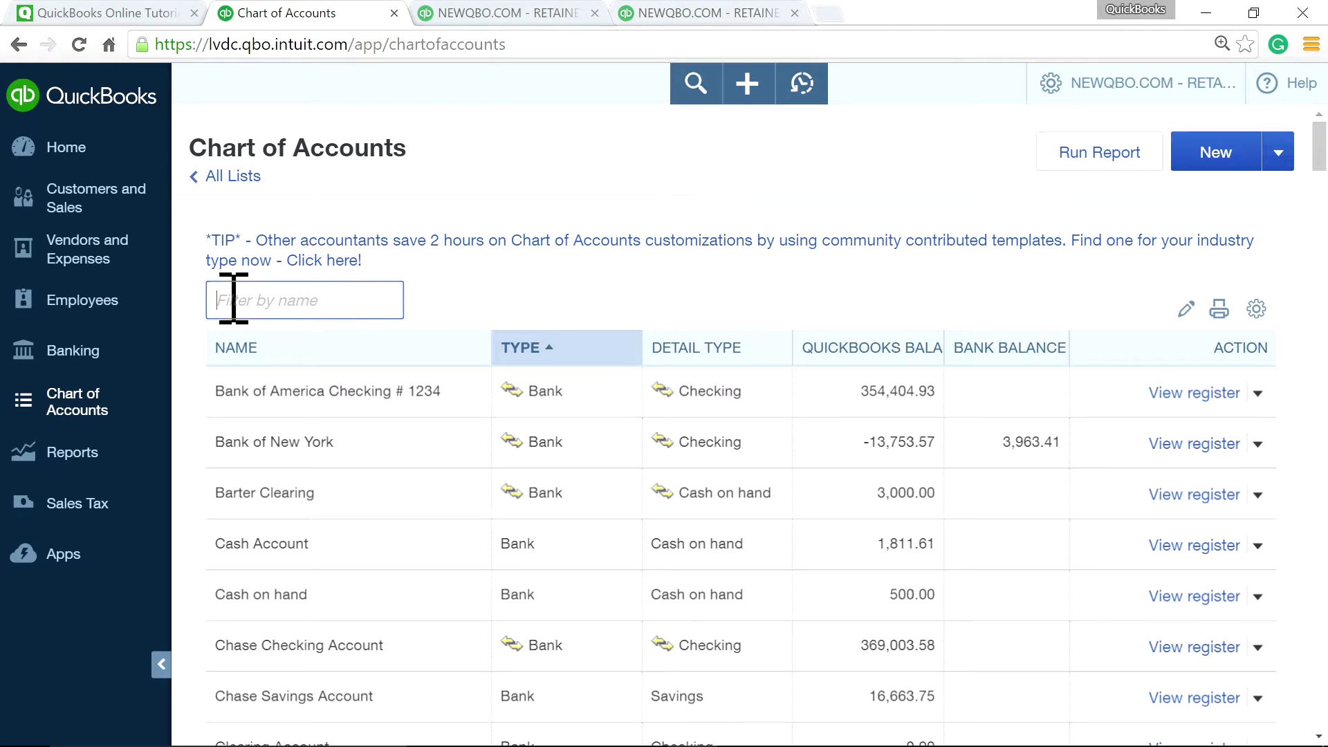
left_click(712, 20)
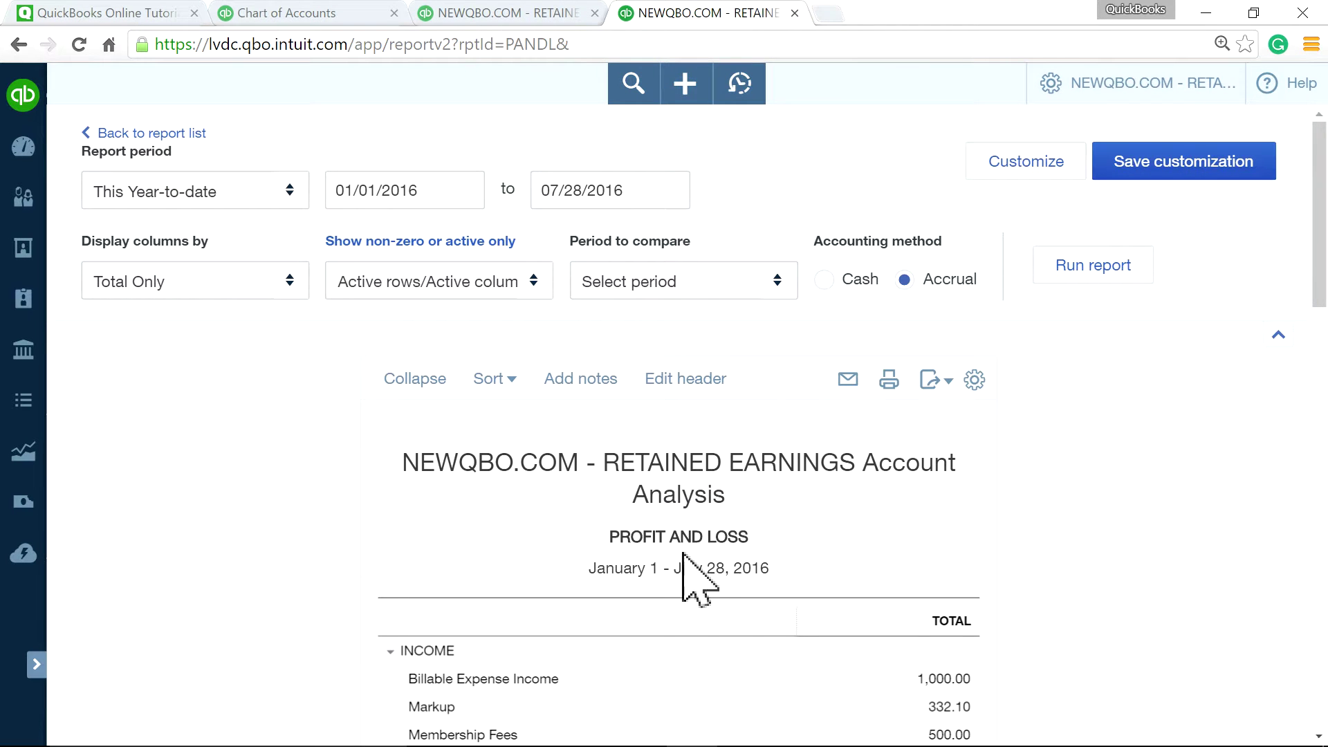
left_click(341, 15)
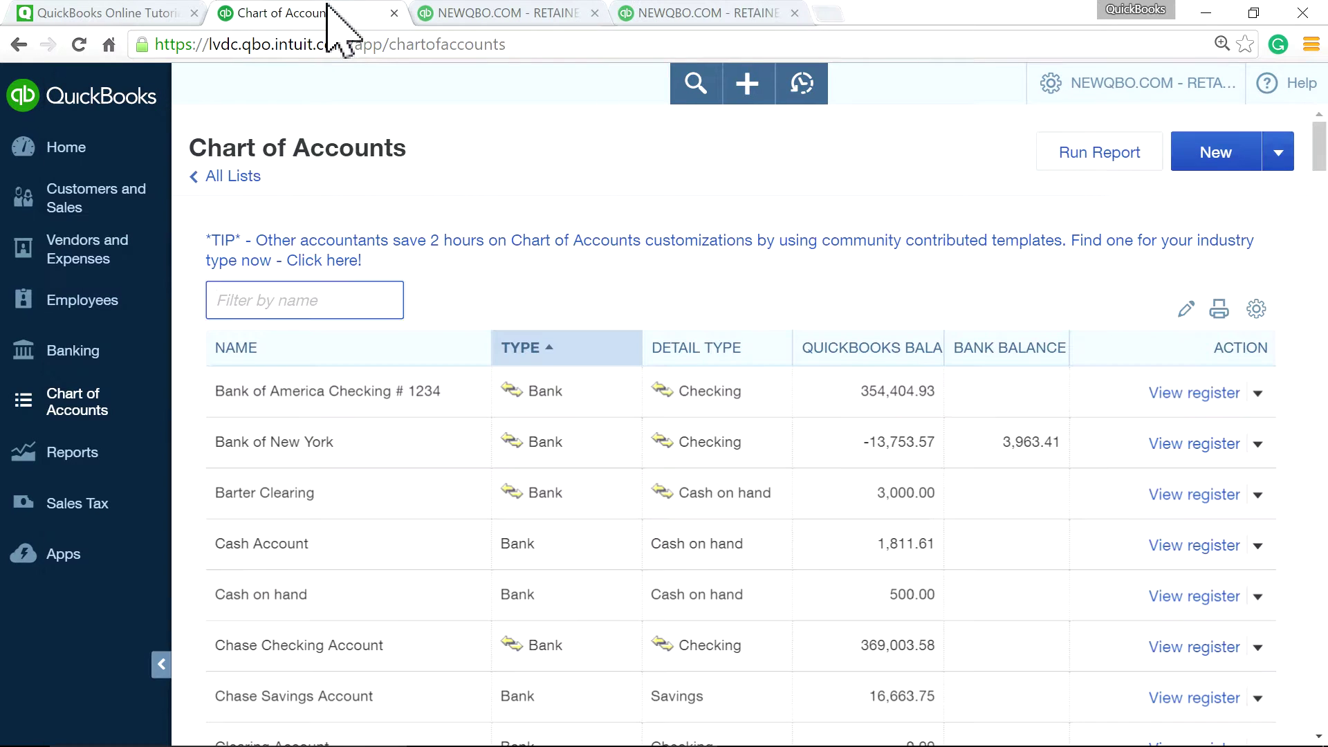
left_click(84, 460)
scroll(969, 484, "down", 5)
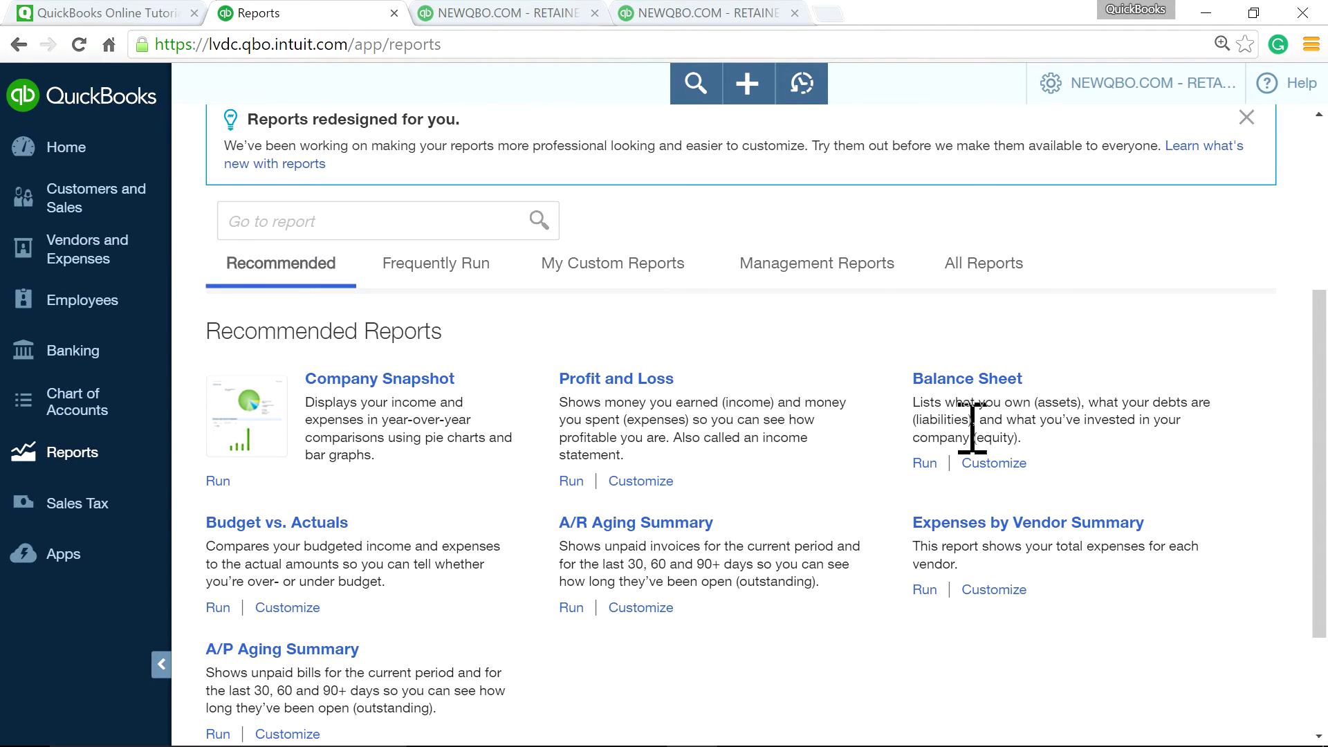
key("ctrl+plus")
left_click(953, 390)
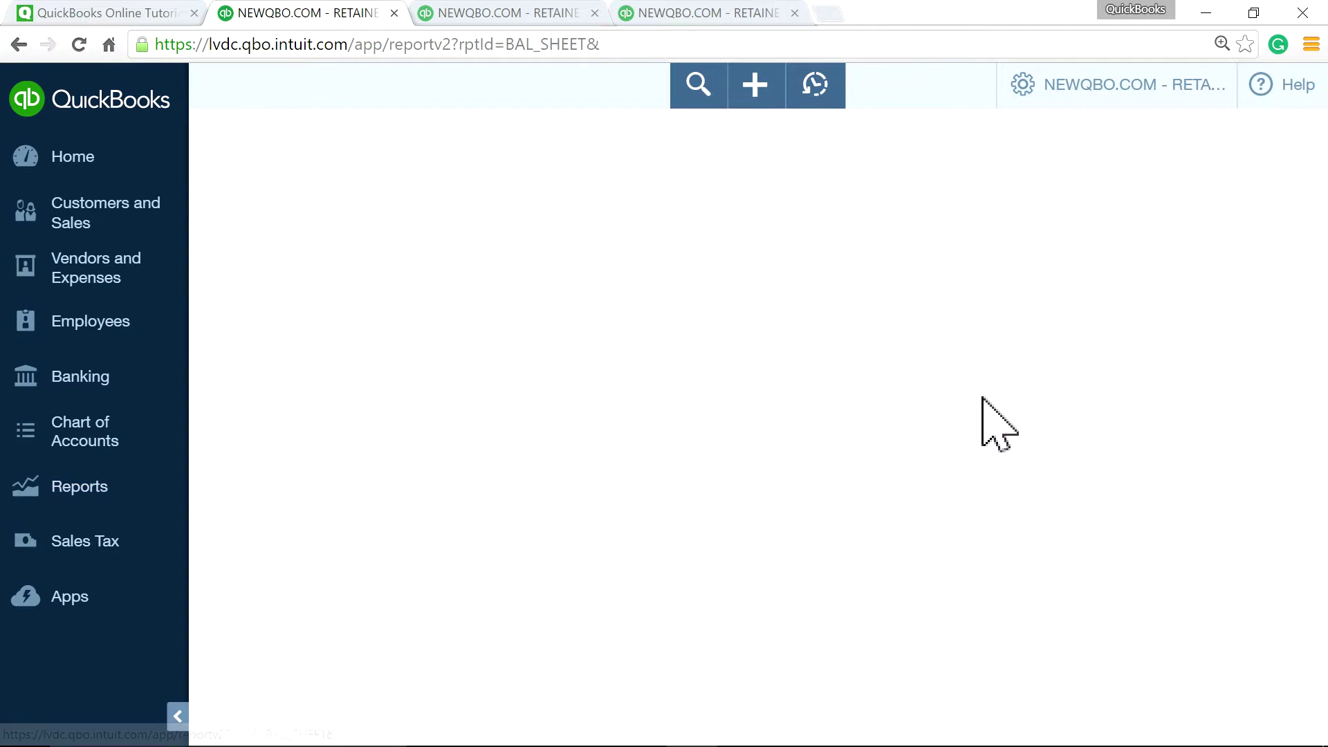
Scroll to Equity and select the 836,680.02 Retained Earnings balance.
scroll(984, 415, "down", 15)
key("ctrl+plus")
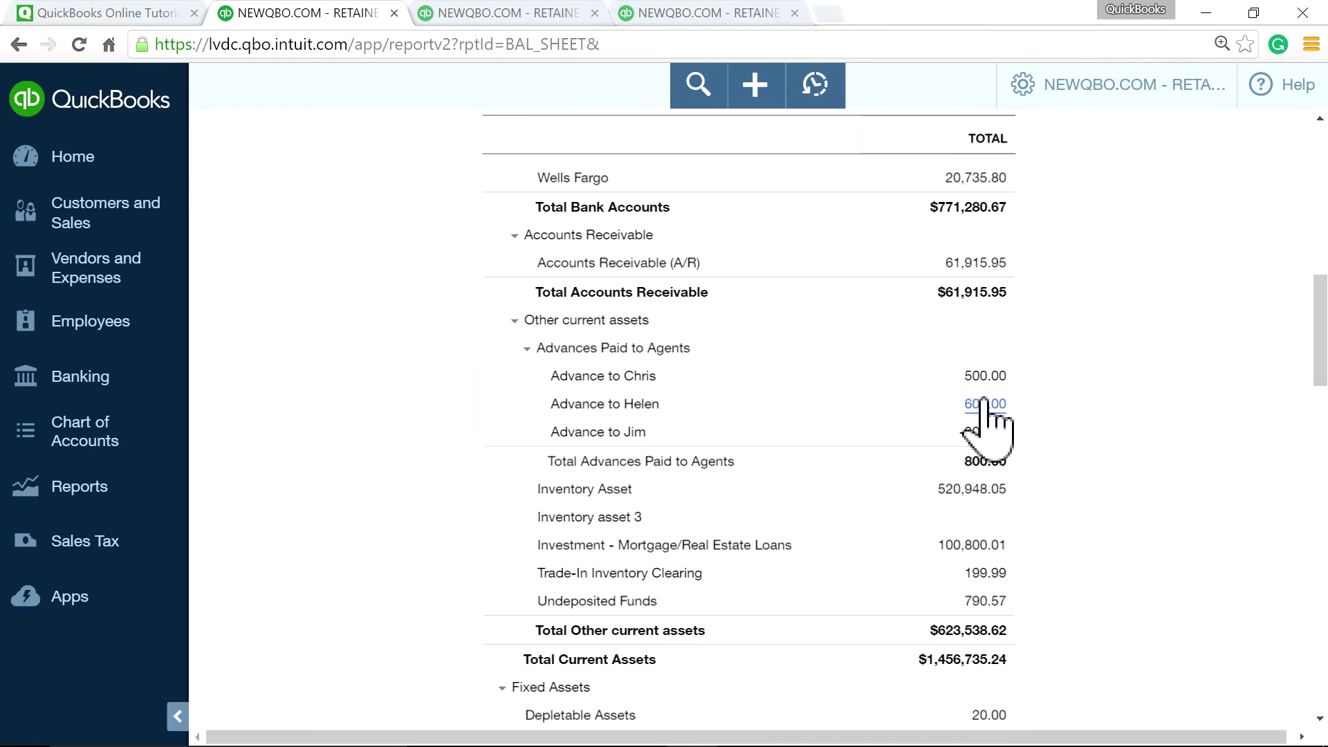
scroll(984, 402, "down", 10)
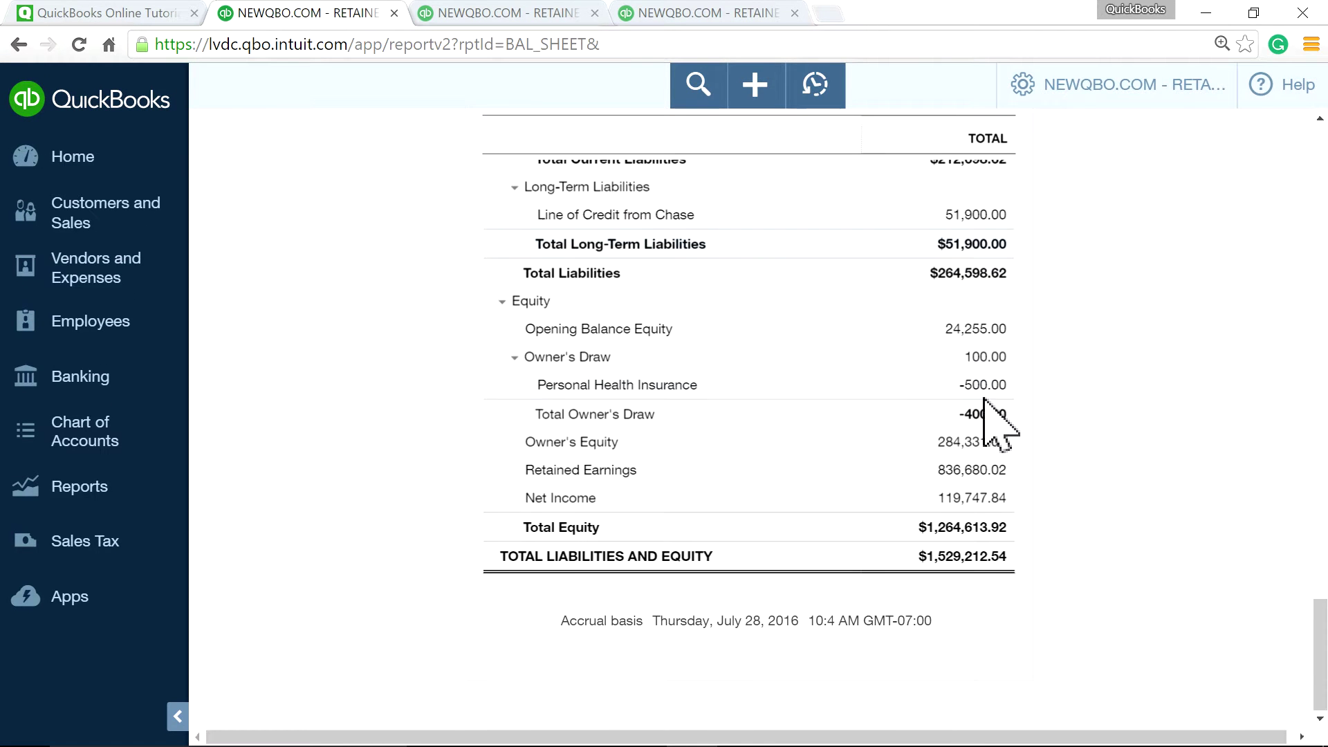
double_click(972, 470)
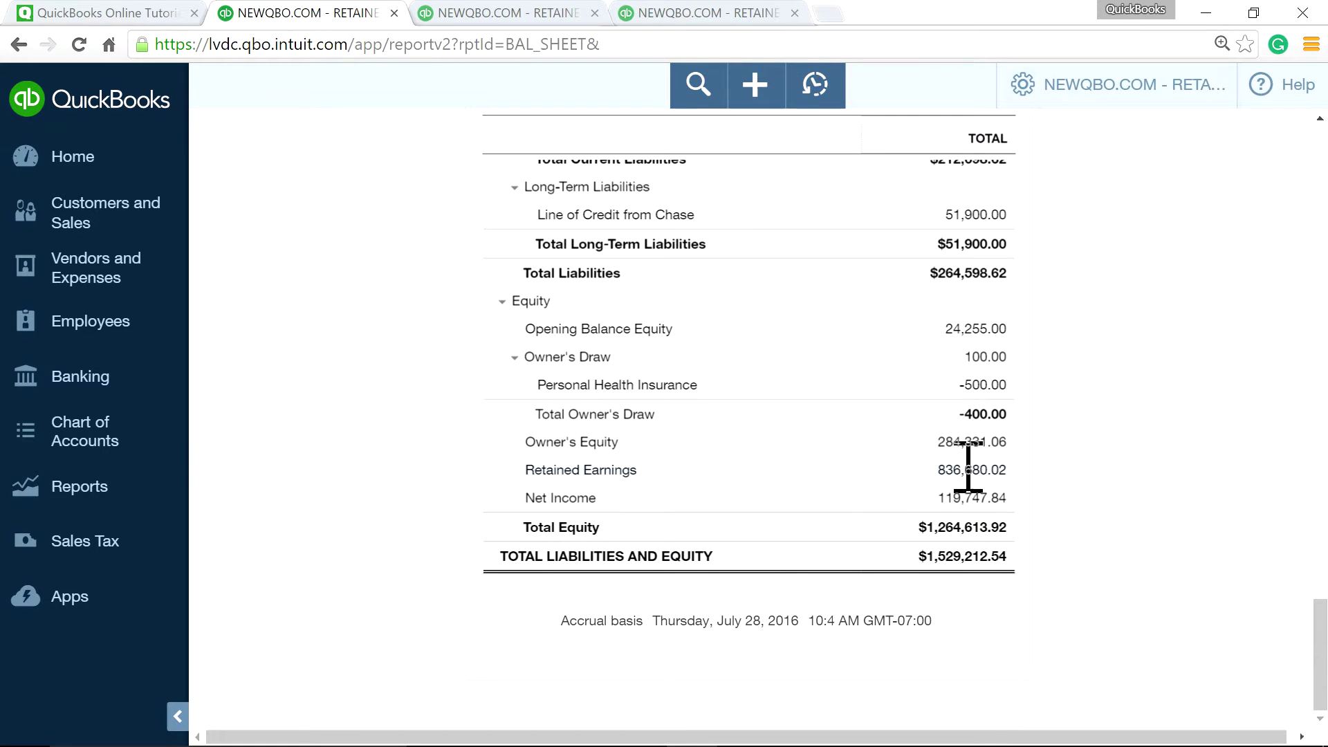
left_click_drag(935, 472, 1021, 465)
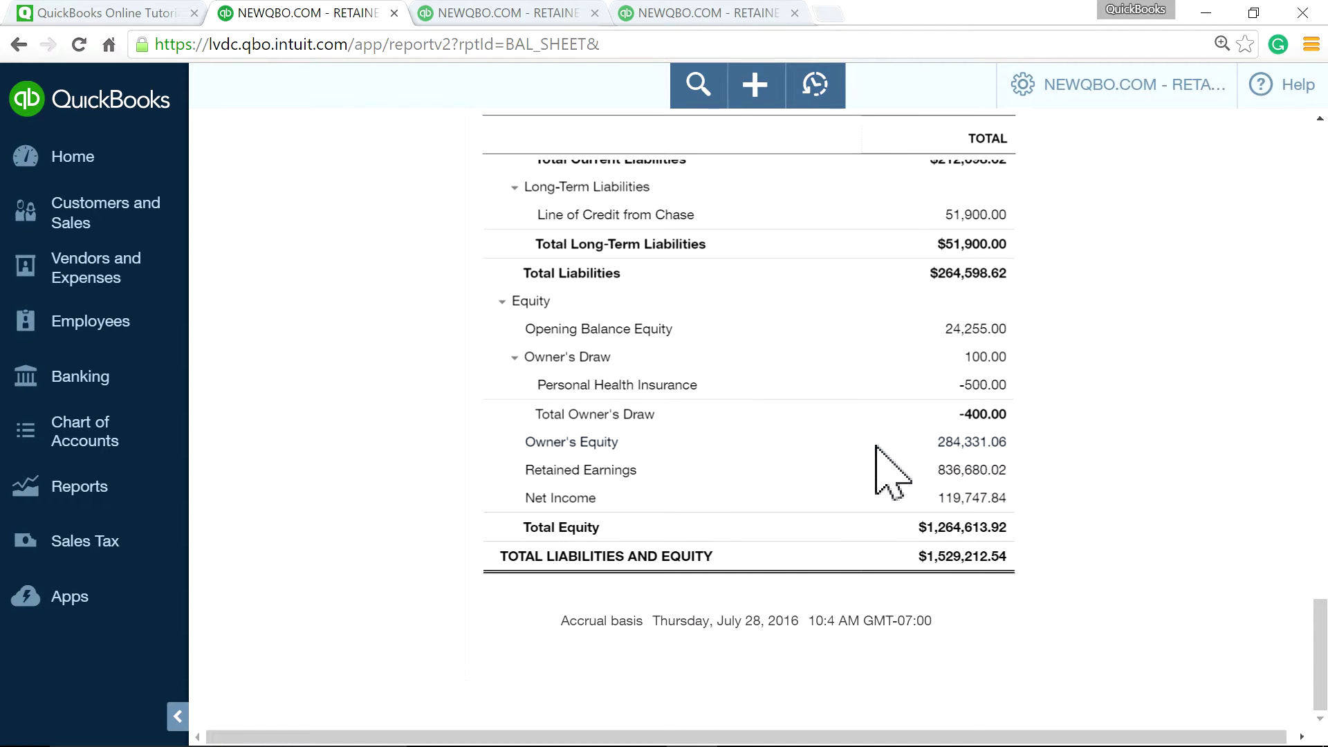
Switch to the 2010–2015 Profit and Loss report tab.
scroll(893, 472, "up", 3)
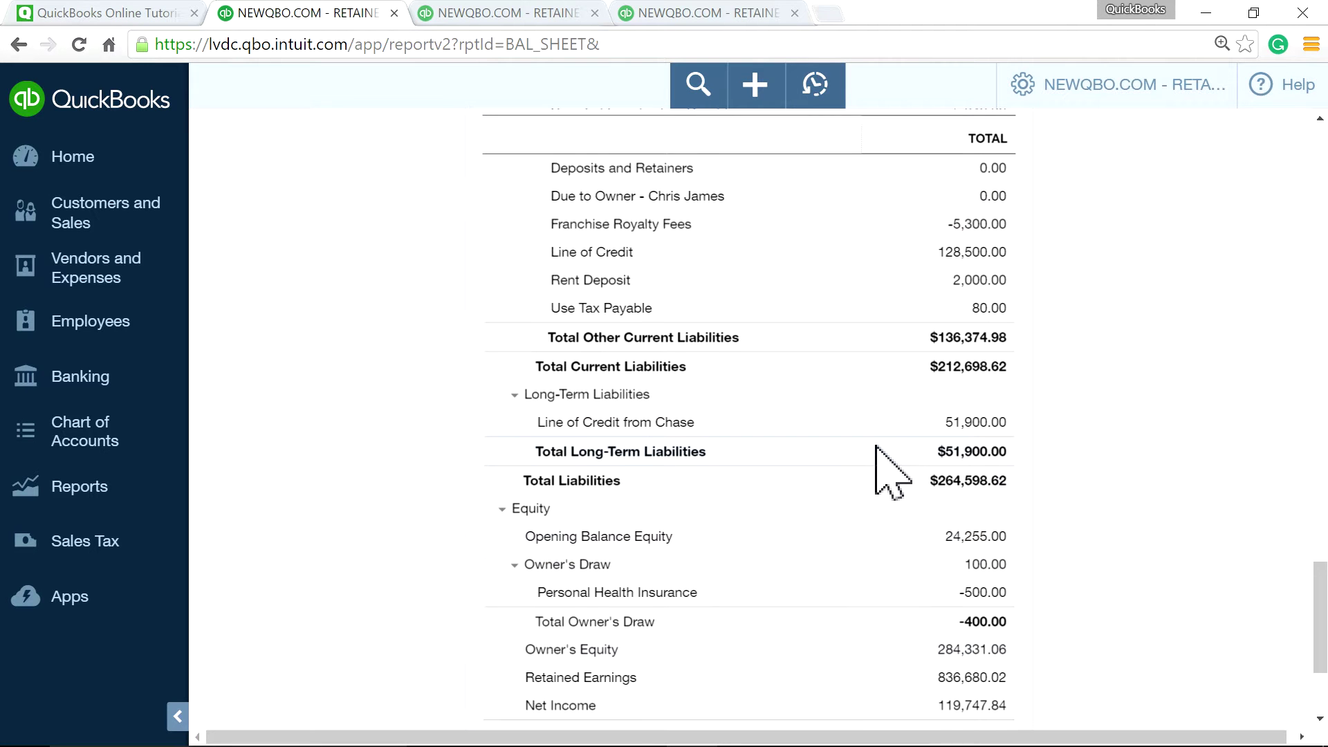
scroll(893, 472, "down", 3)
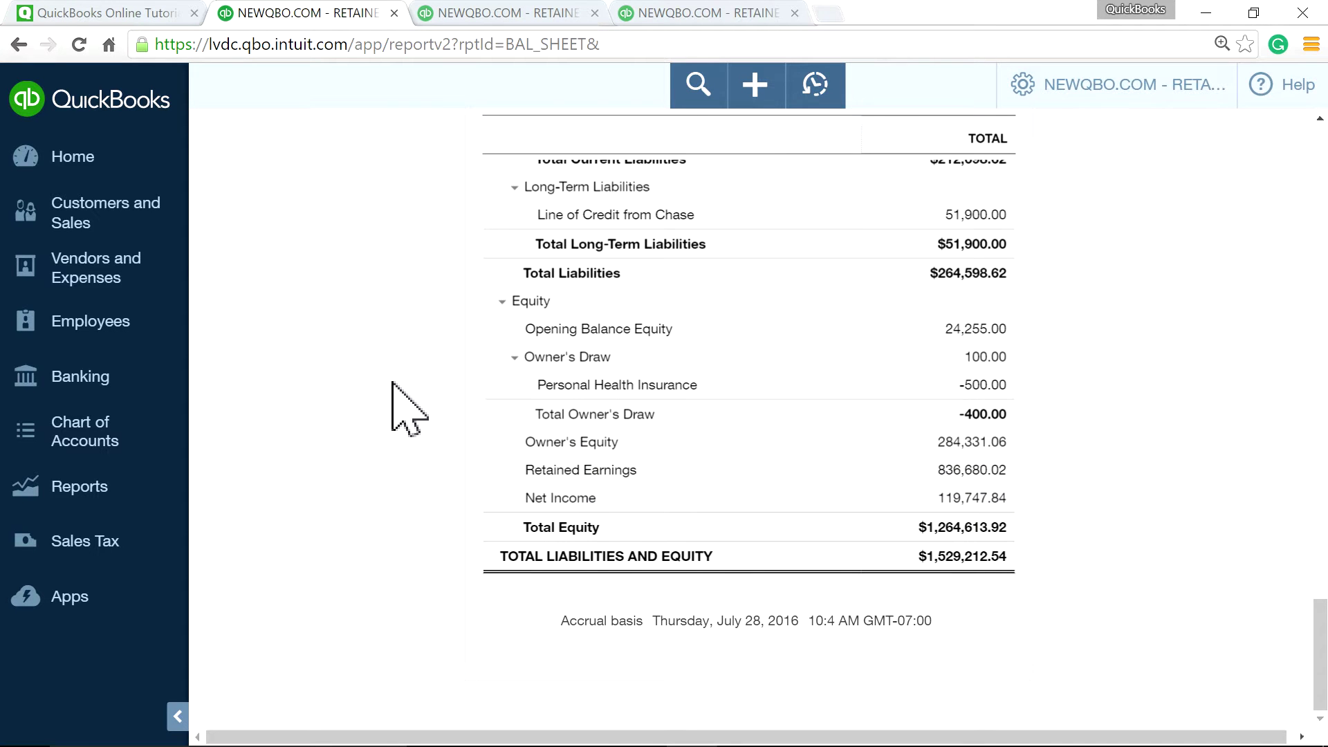
scroll(394, 386, "up", 5)
scroll(416, 386, "down", 3)
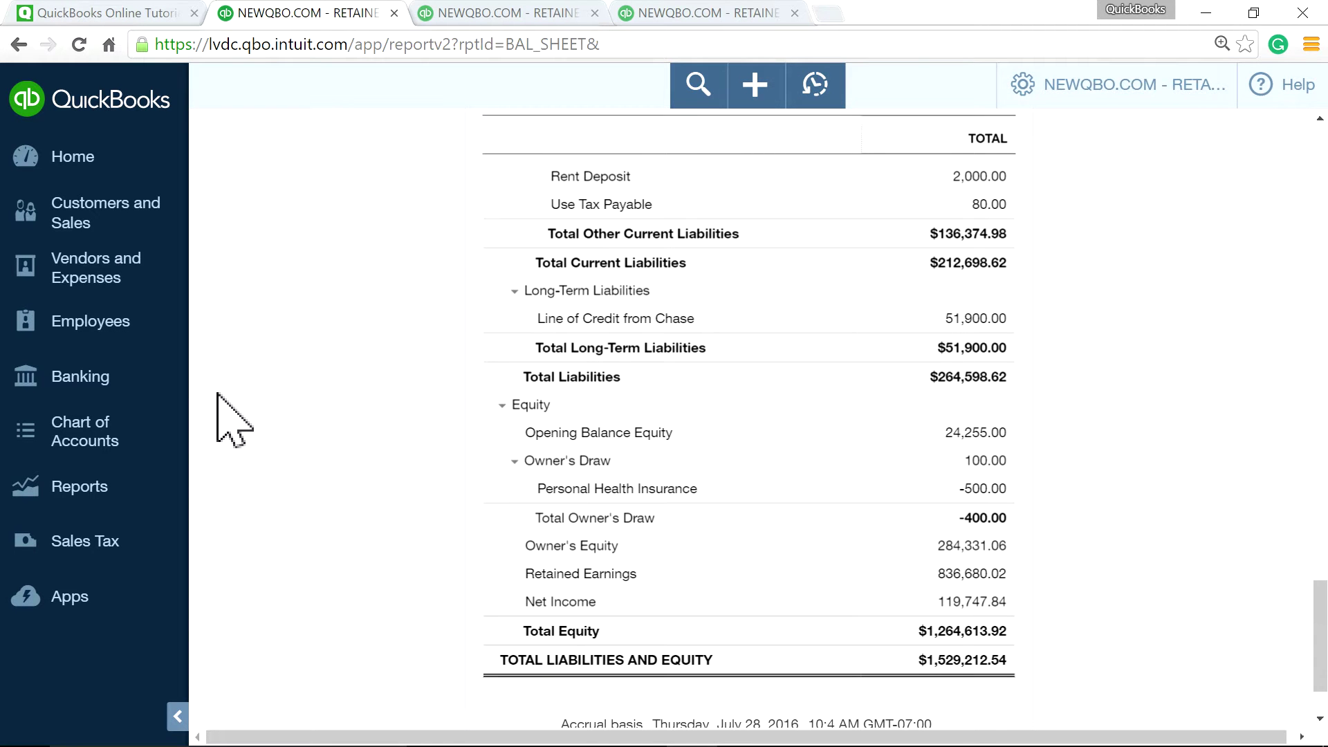
scroll(301, 266, "up", 3)
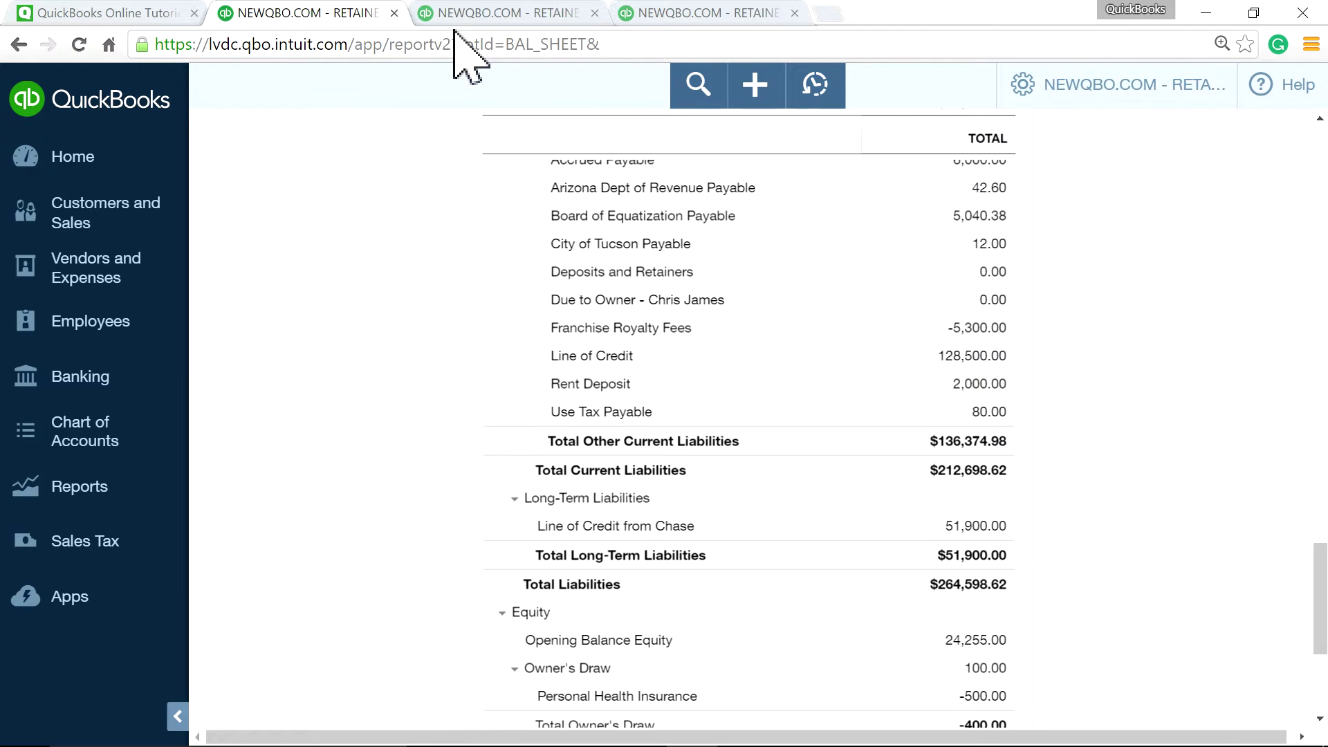
left_click(473, 12)
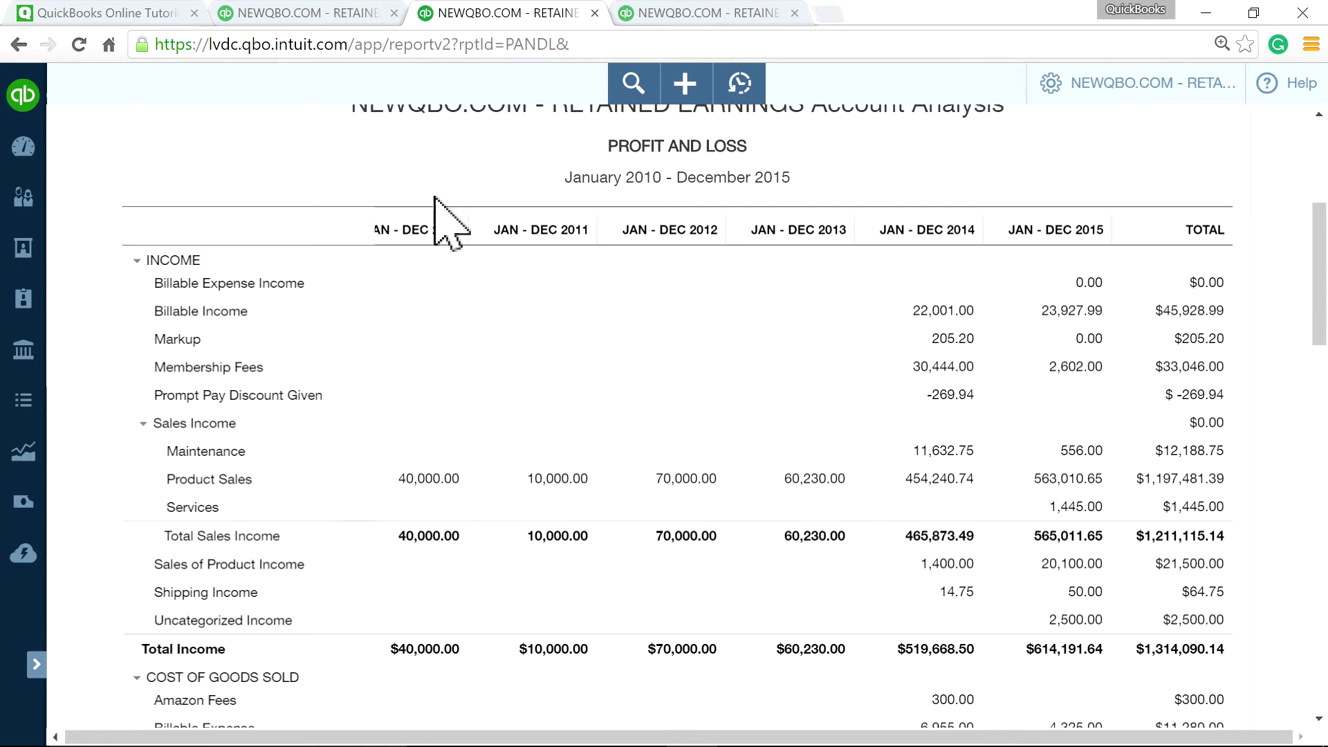
Open a fresh year-to-date Profit and Loss report for January 1 – July 28, 2016.
scroll(409, 290, "up", 5)
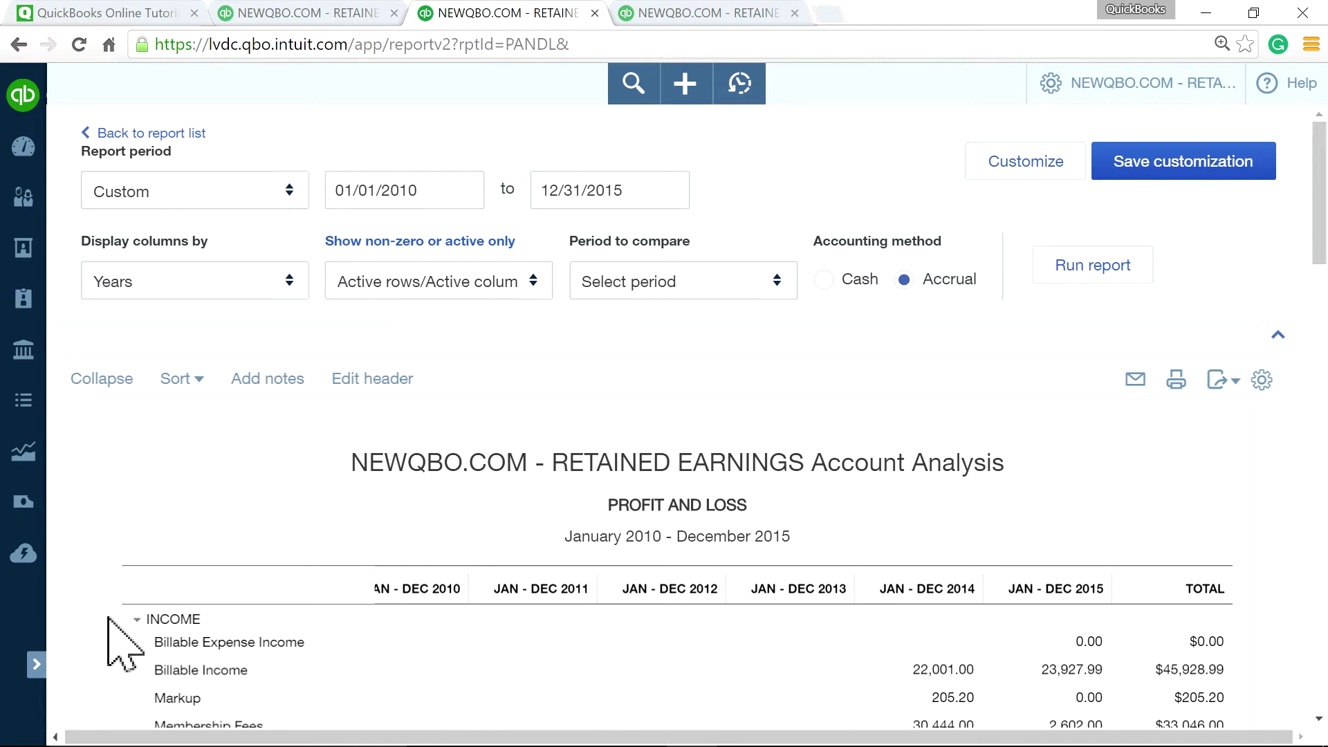
left_click(34, 664)
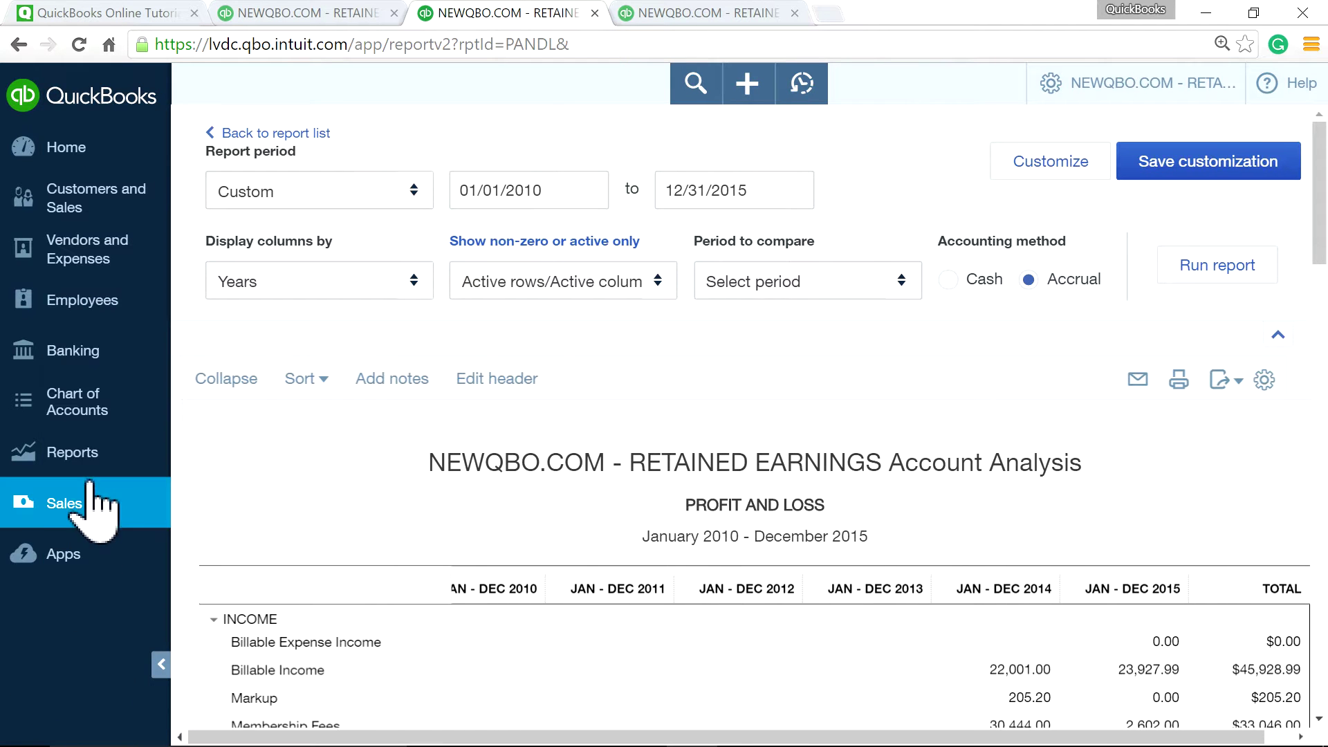
left_click(85, 458)
key("ctrl+plus")
scroll(876, 547, "down", 4)
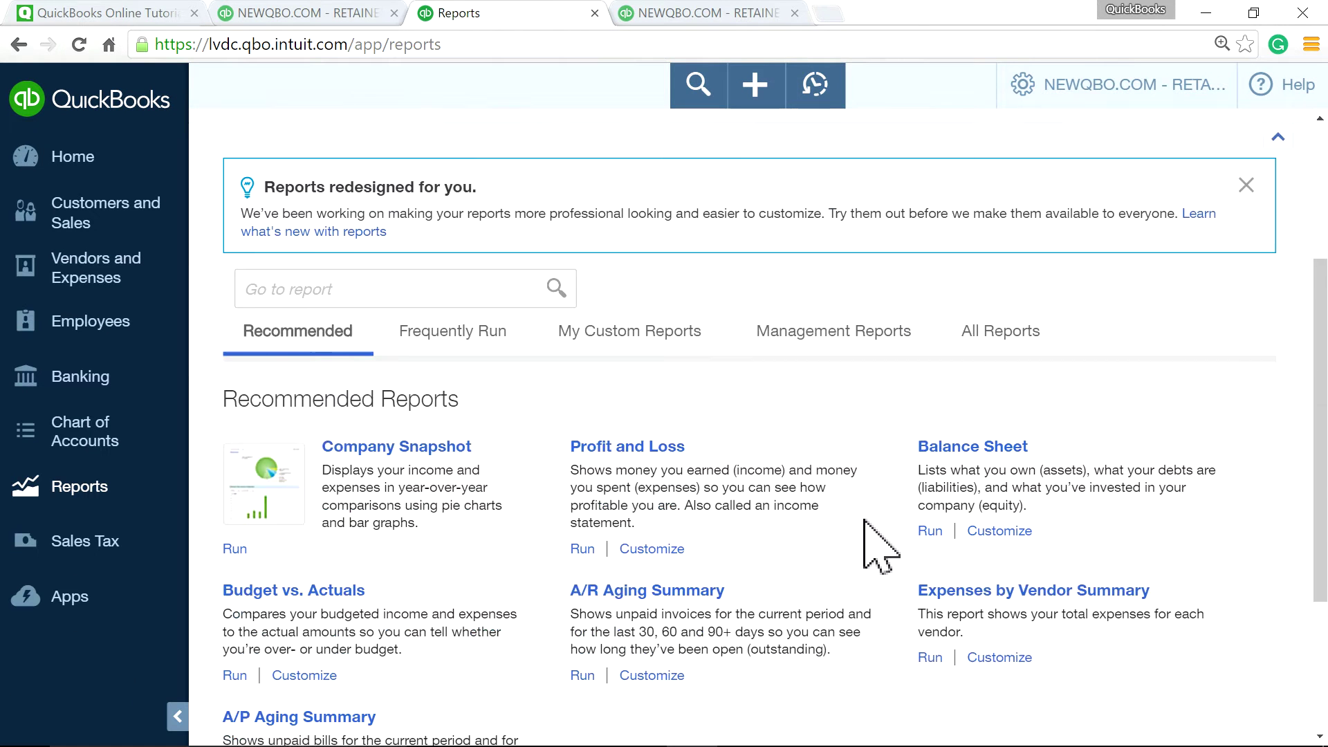
left_click(593, 385)
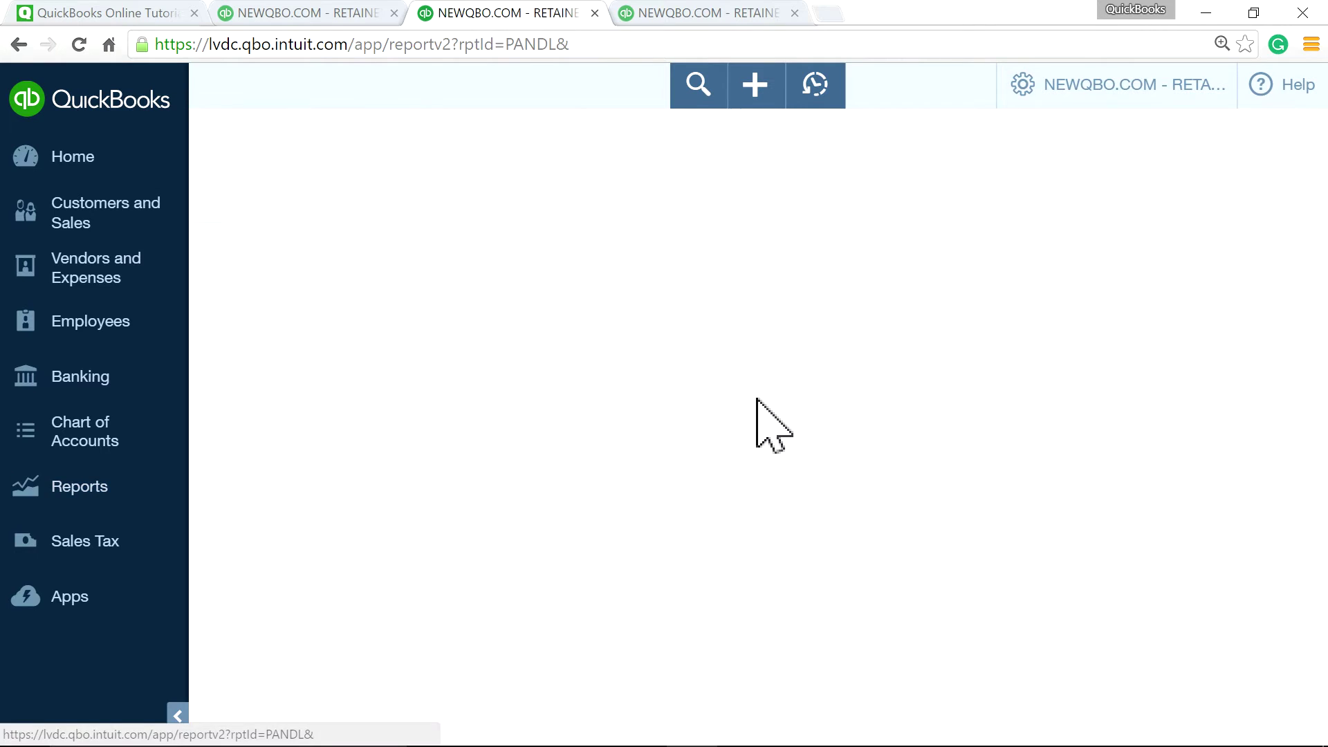
Glance at the Balance Sheet tab, then return to the Profit and Loss report.
left_click(344, 13)
scroll(955, 394, "up", 5)
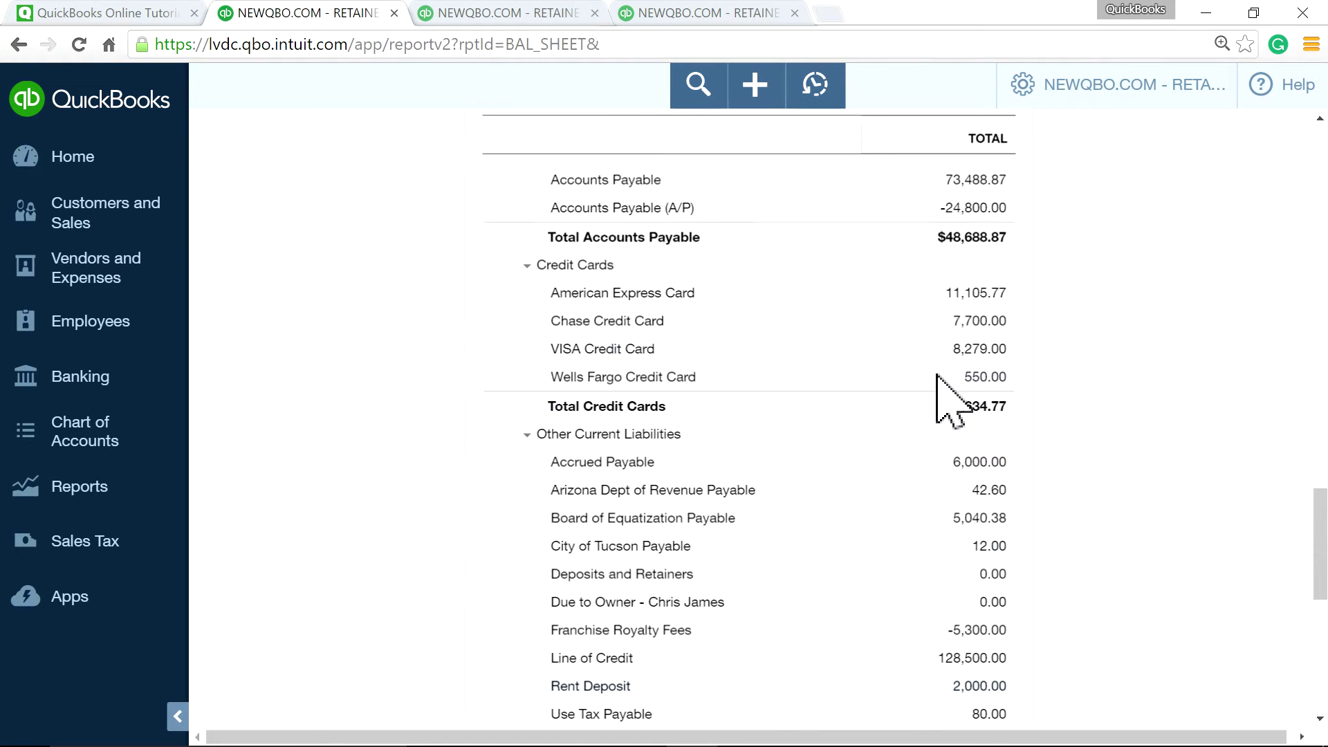
scroll(950, 381, "up", 20)
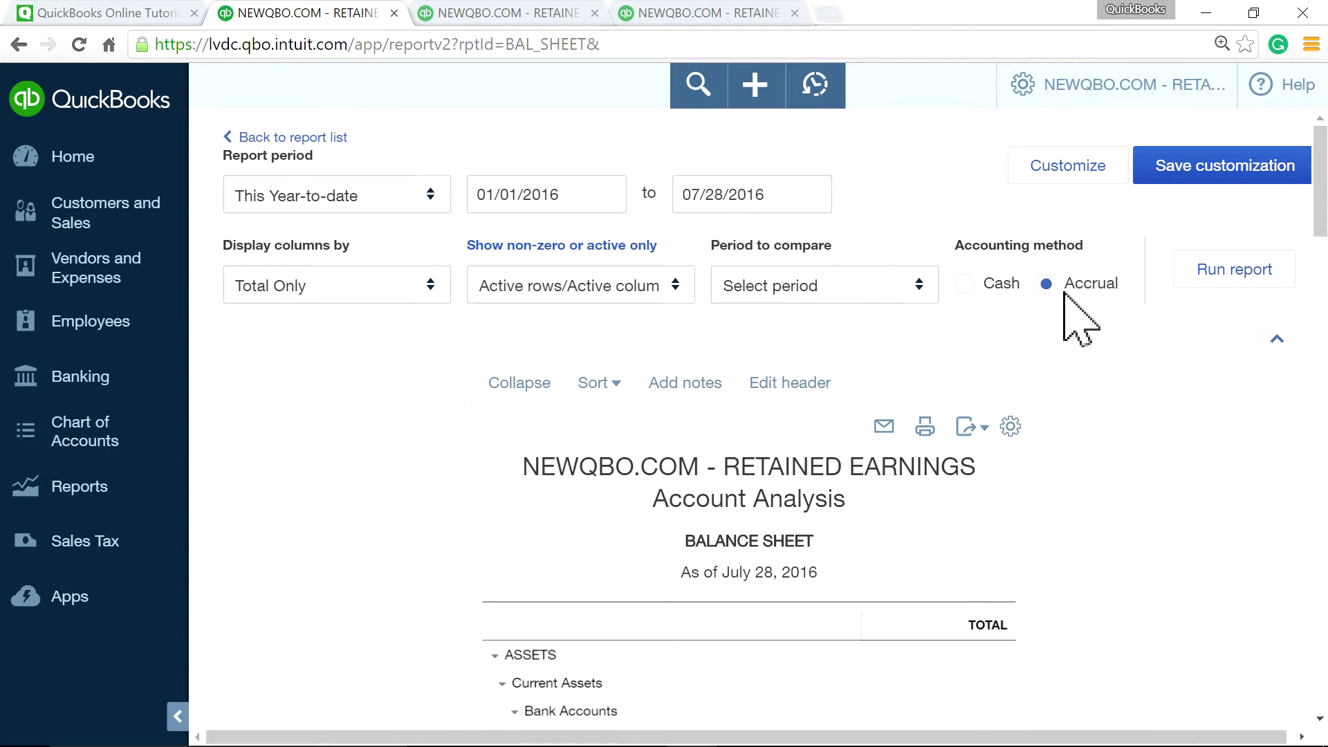
left_click(478, 14)
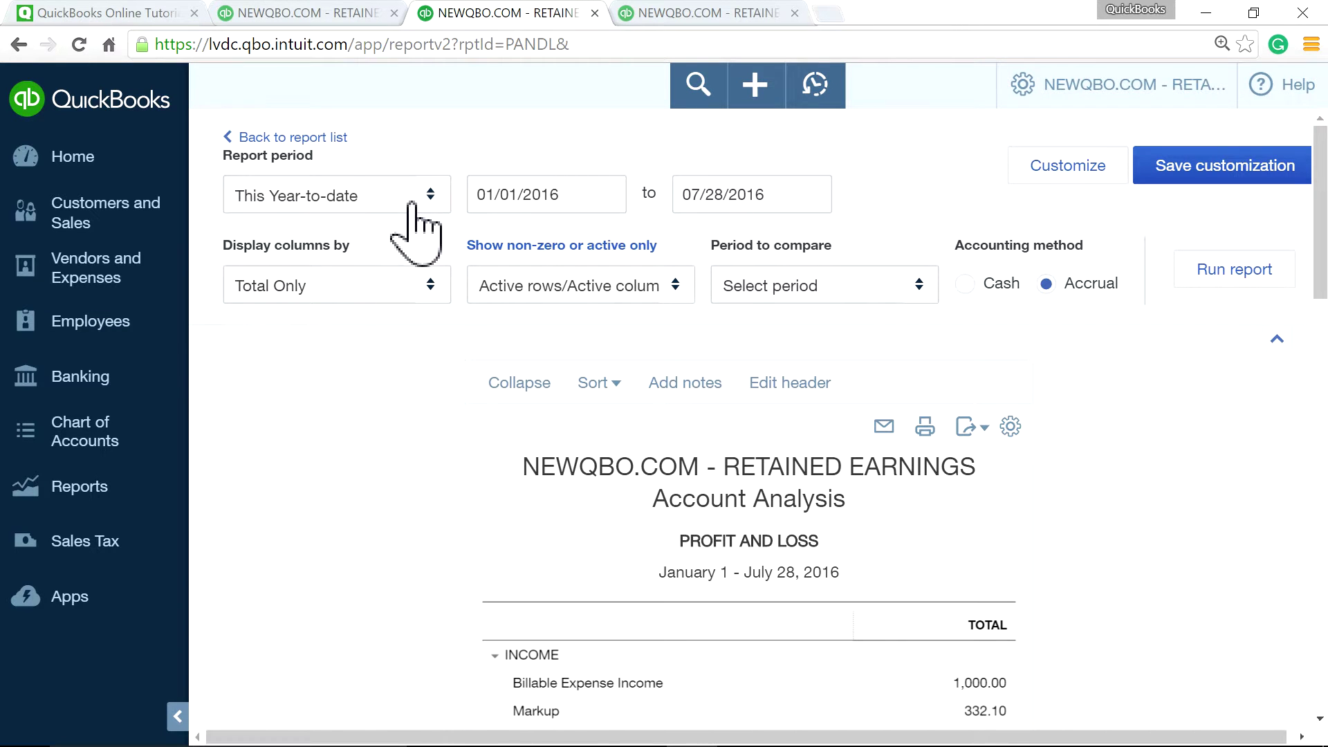
Rerun the Retained Earnings Account Analysis for All Dates.
left_click(418, 204)
left_click(373, 239)
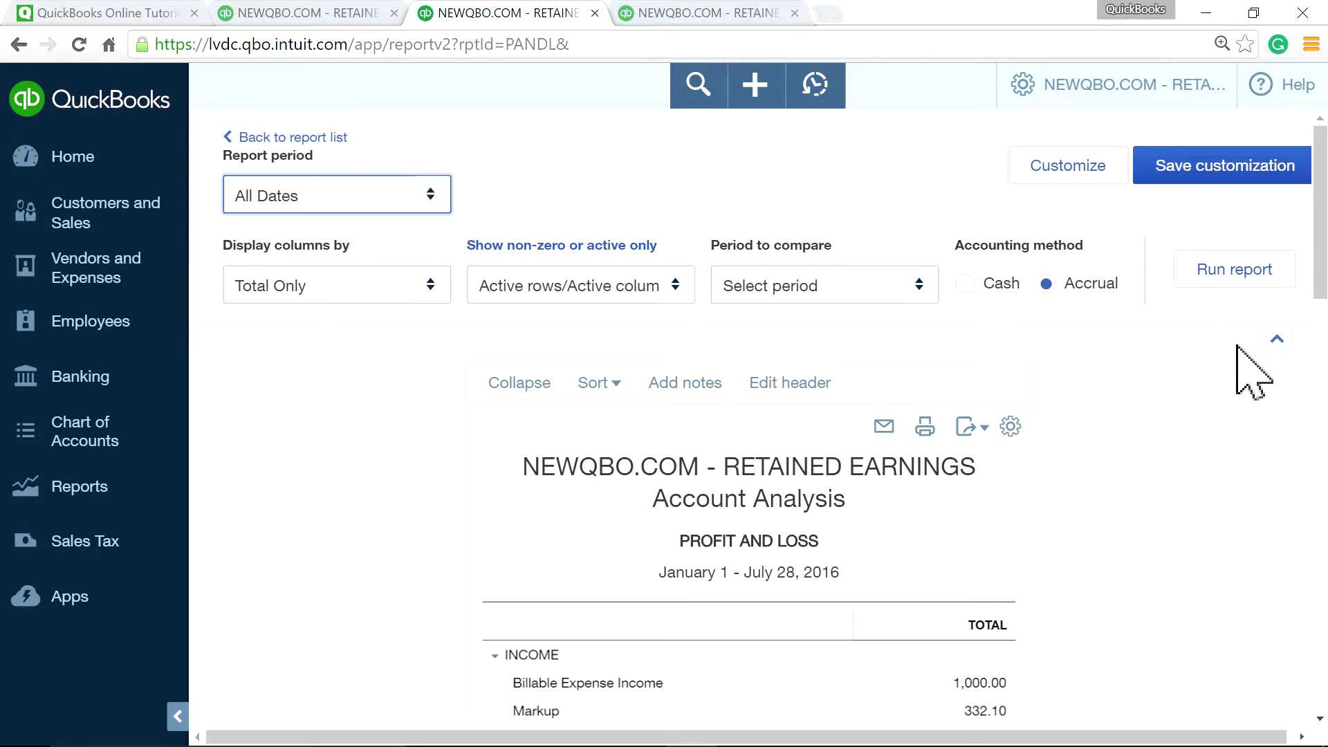
left_click(1220, 274)
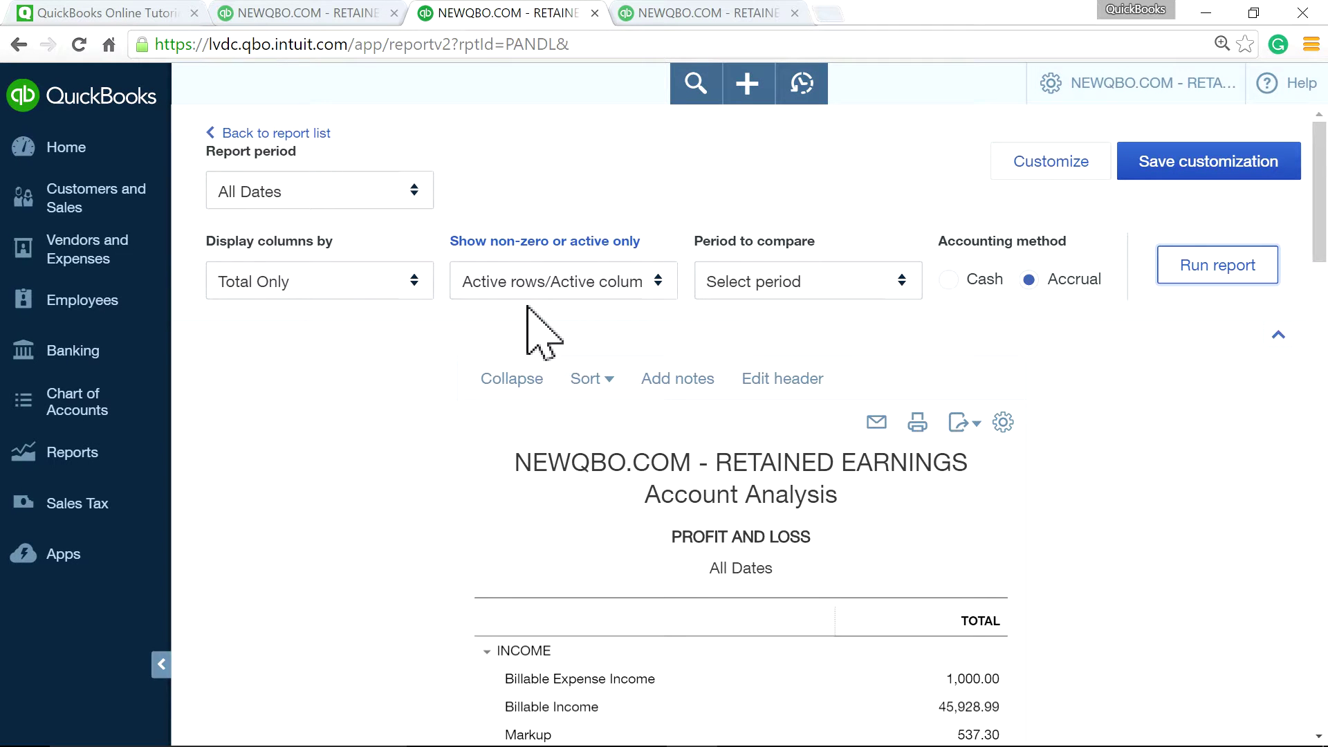
Split the report columns by year, rerun it, and reopen the report period list.
left_click(412, 281)
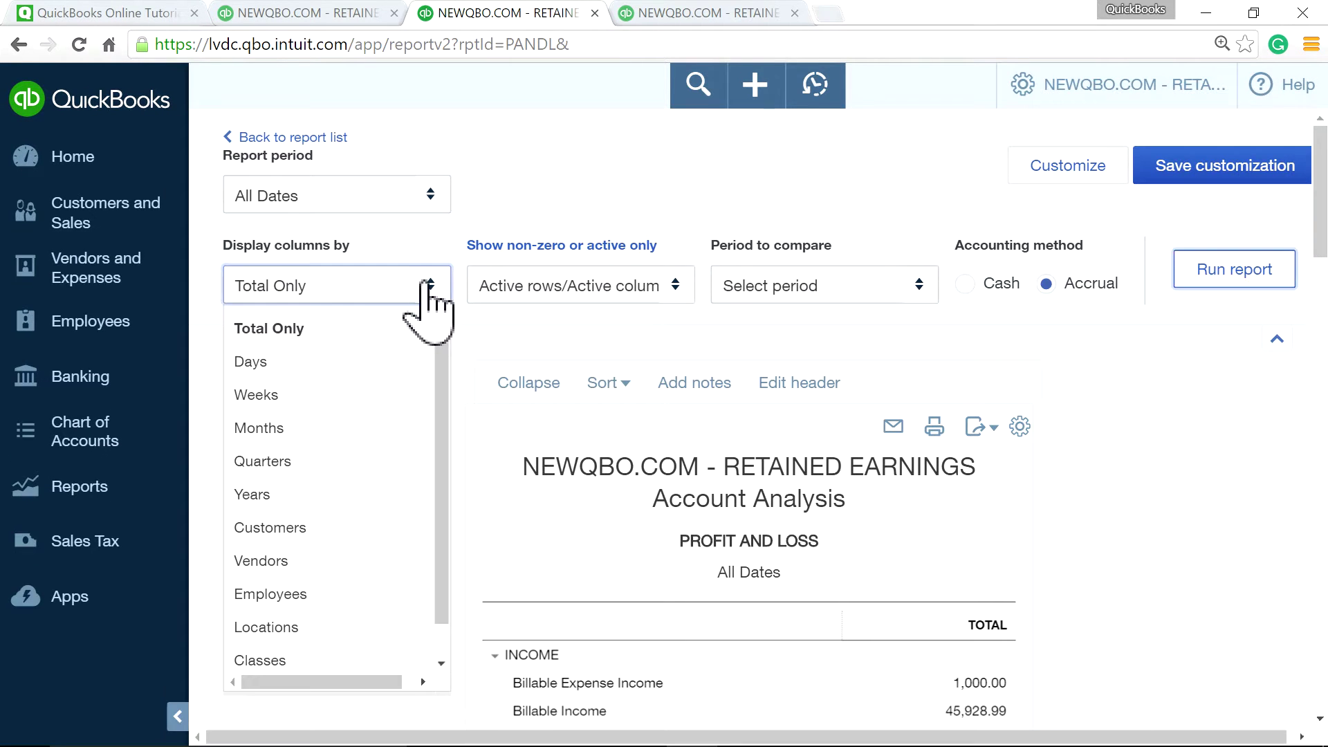
left_click(320, 494)
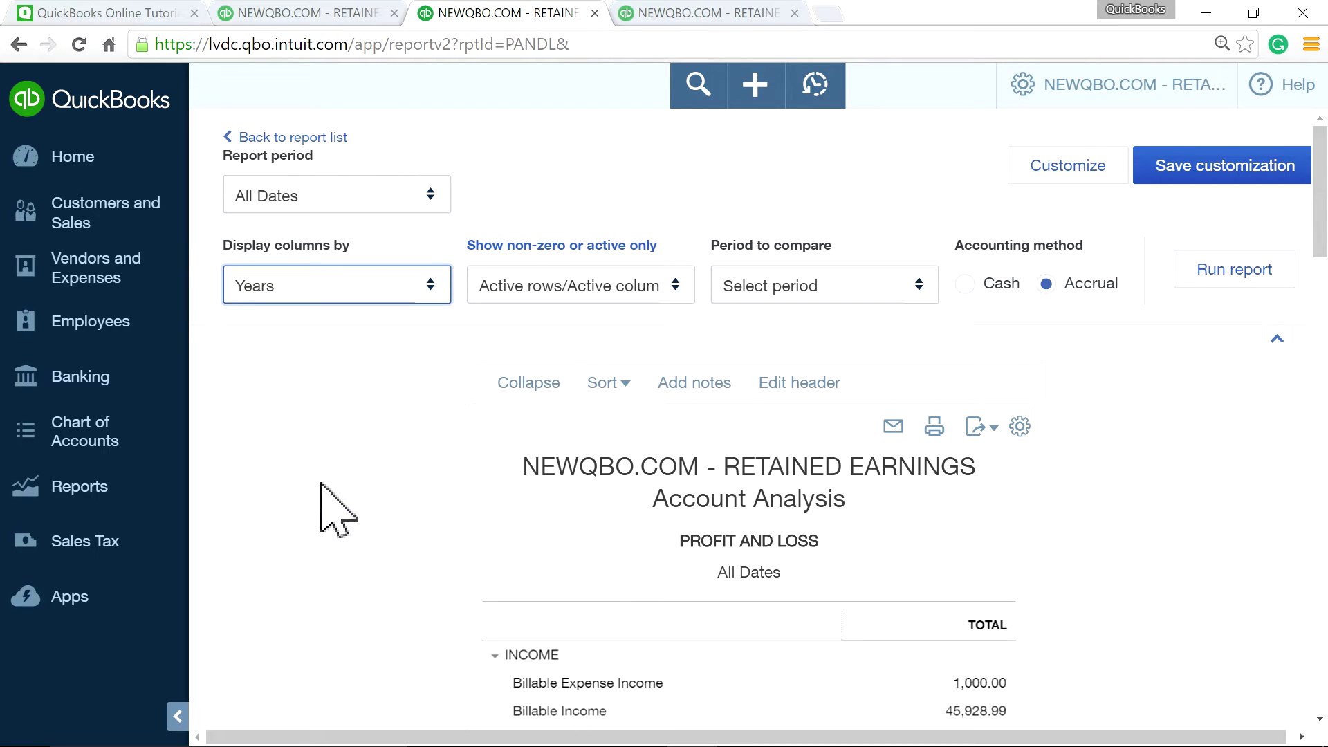
left_click(1207, 274)
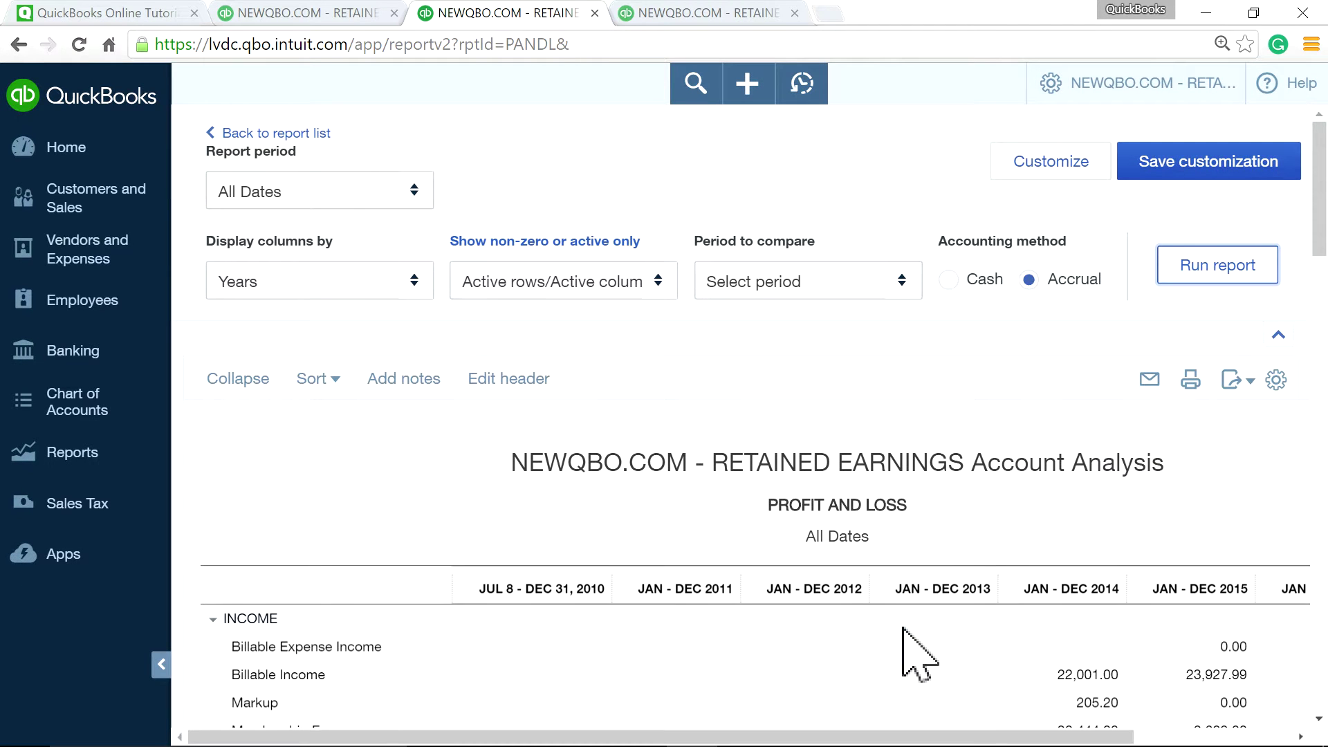
scroll(906, 671, "down", 1)
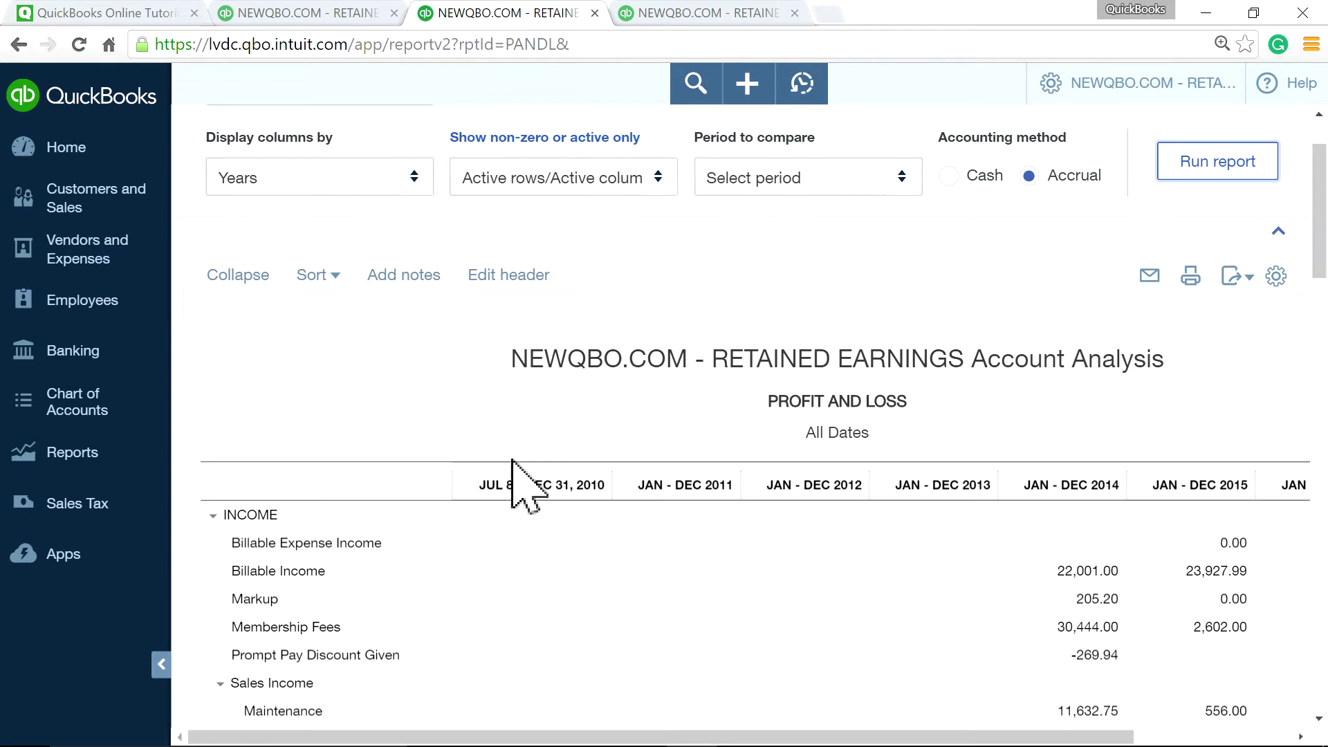
left_click_drag(485, 486, 605, 484)
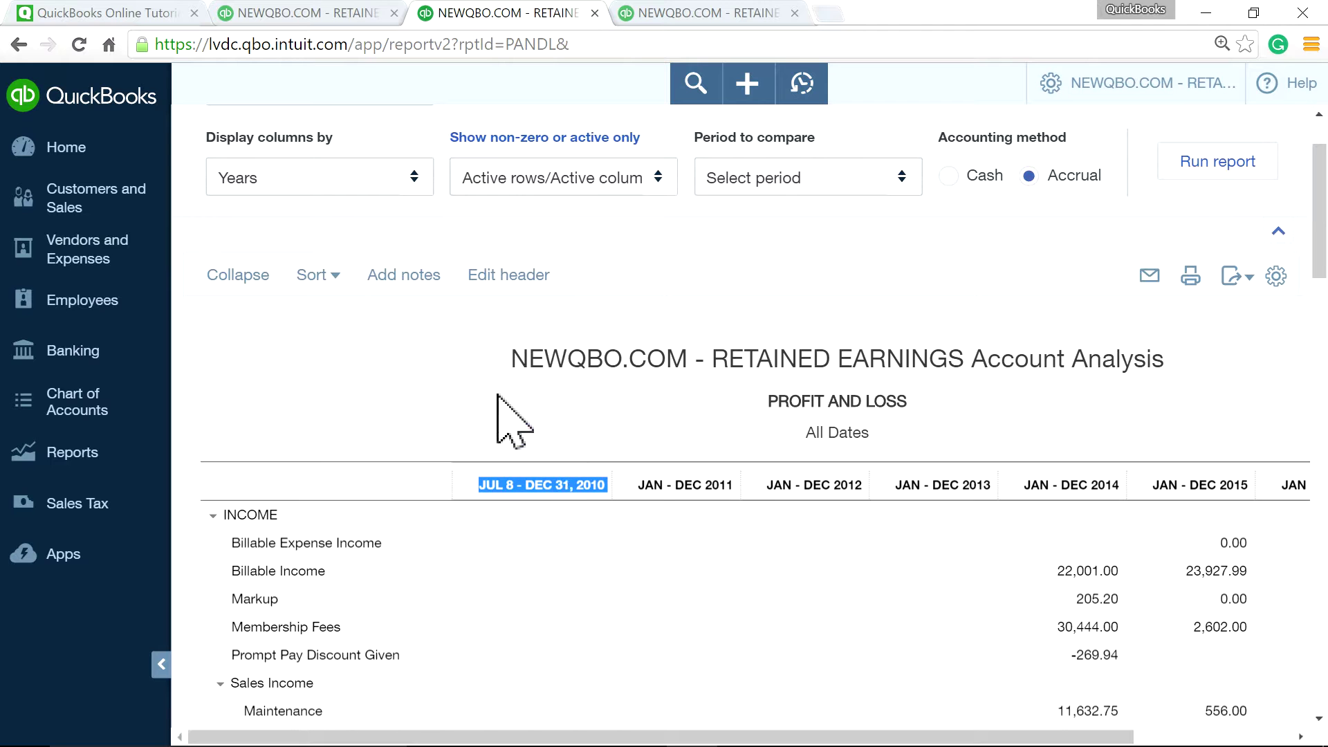
left_click(594, 486)
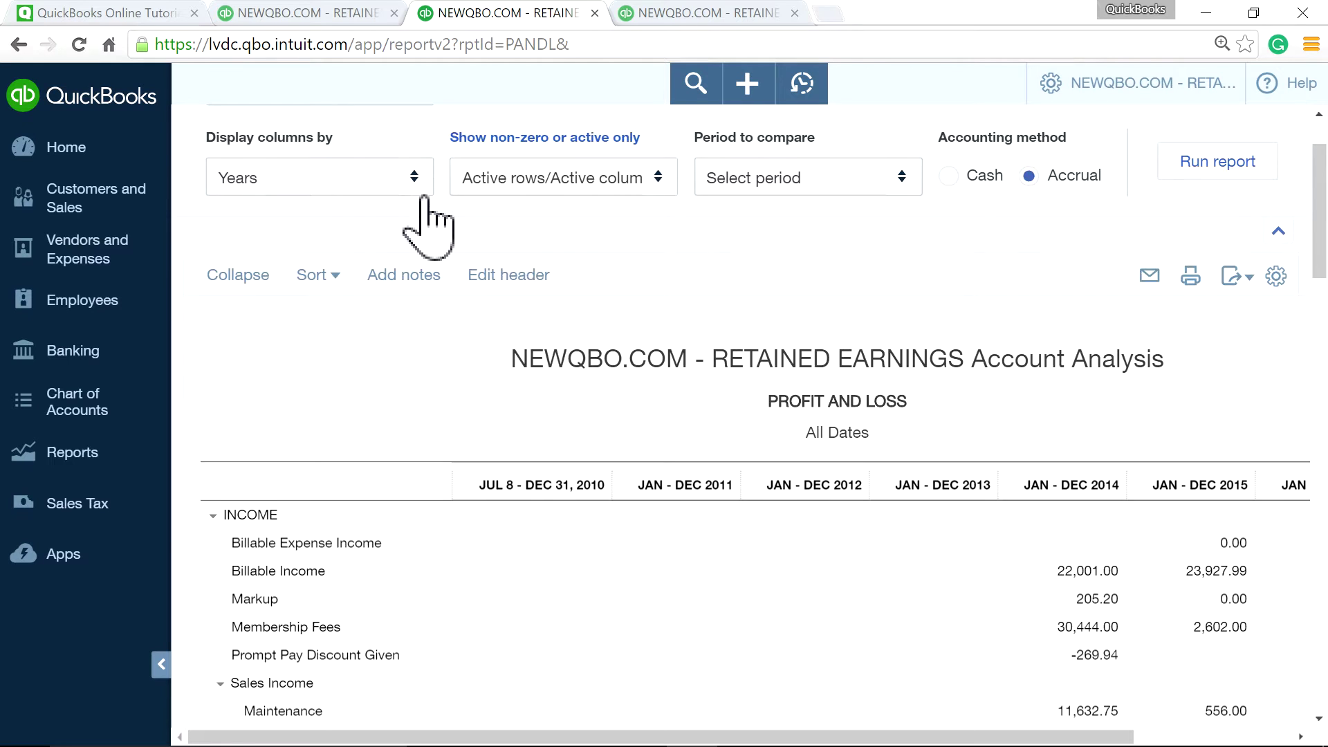
scroll(429, 222, "up", 2)
left_click(416, 195)
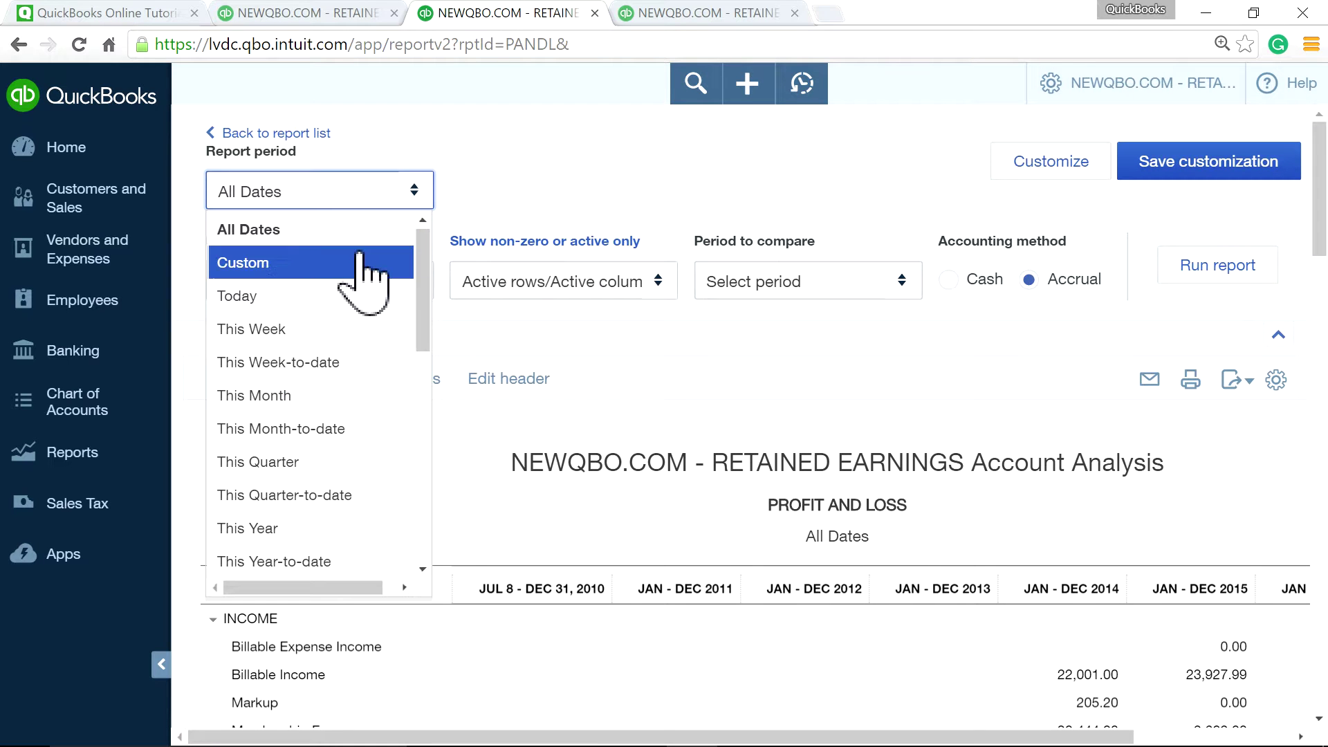
Rerun the report for custom dates 1/1/2010–12/31/2015 and scroll to the $836,680.02 net income.
left_click(367, 261)
left_click(510, 195)
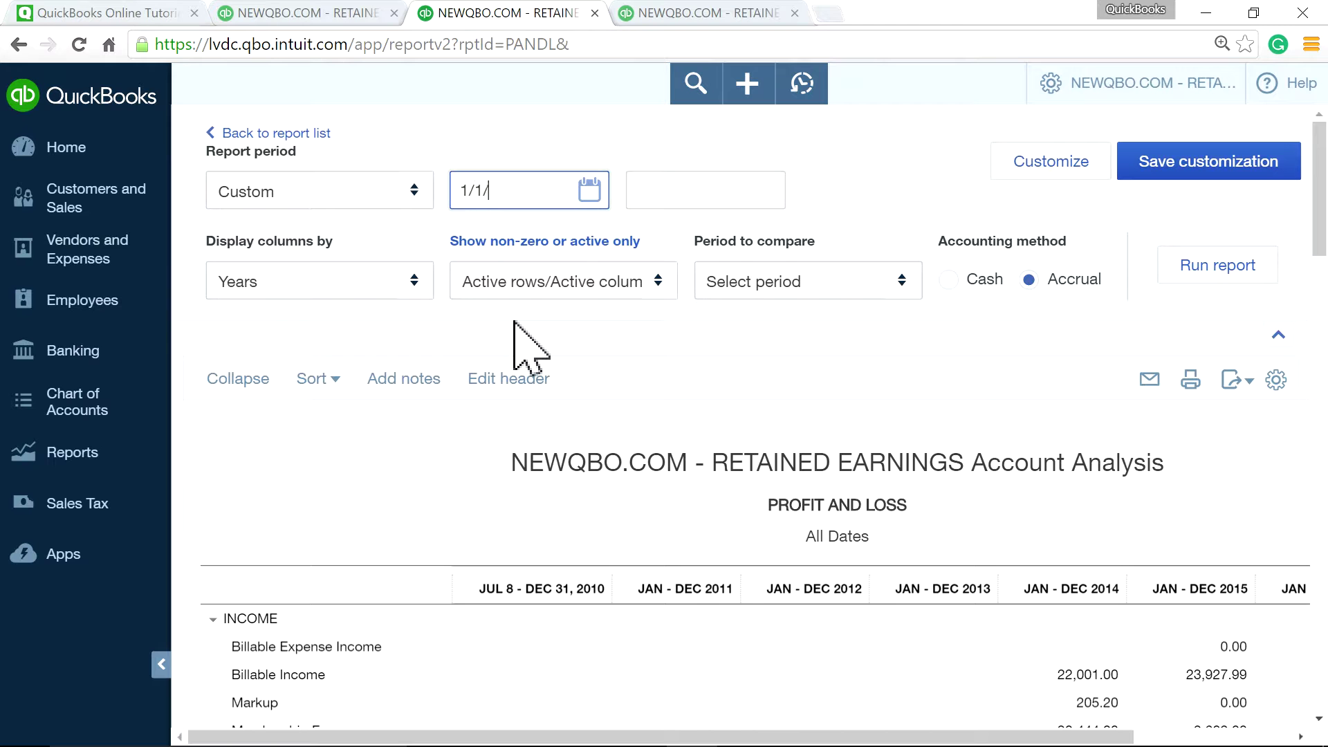
type("1/1/2010")
left_click(677, 195)
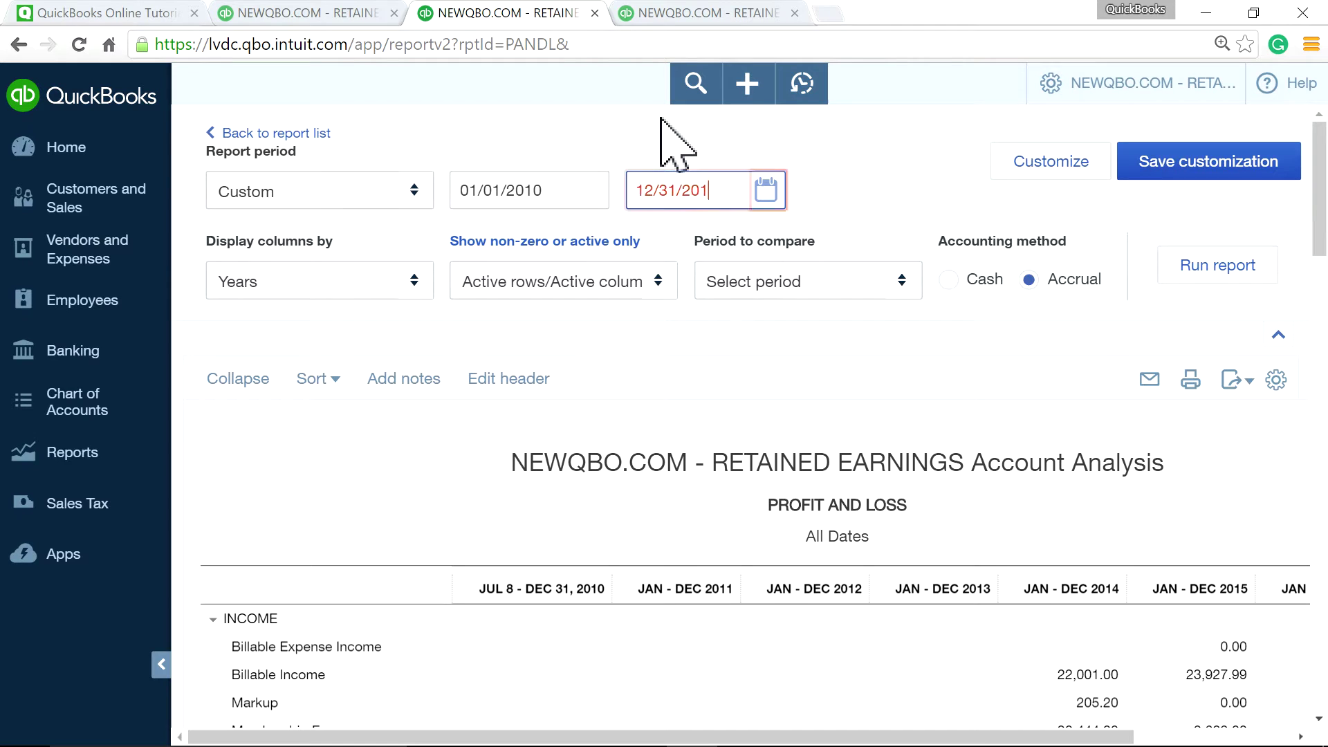
type("5")
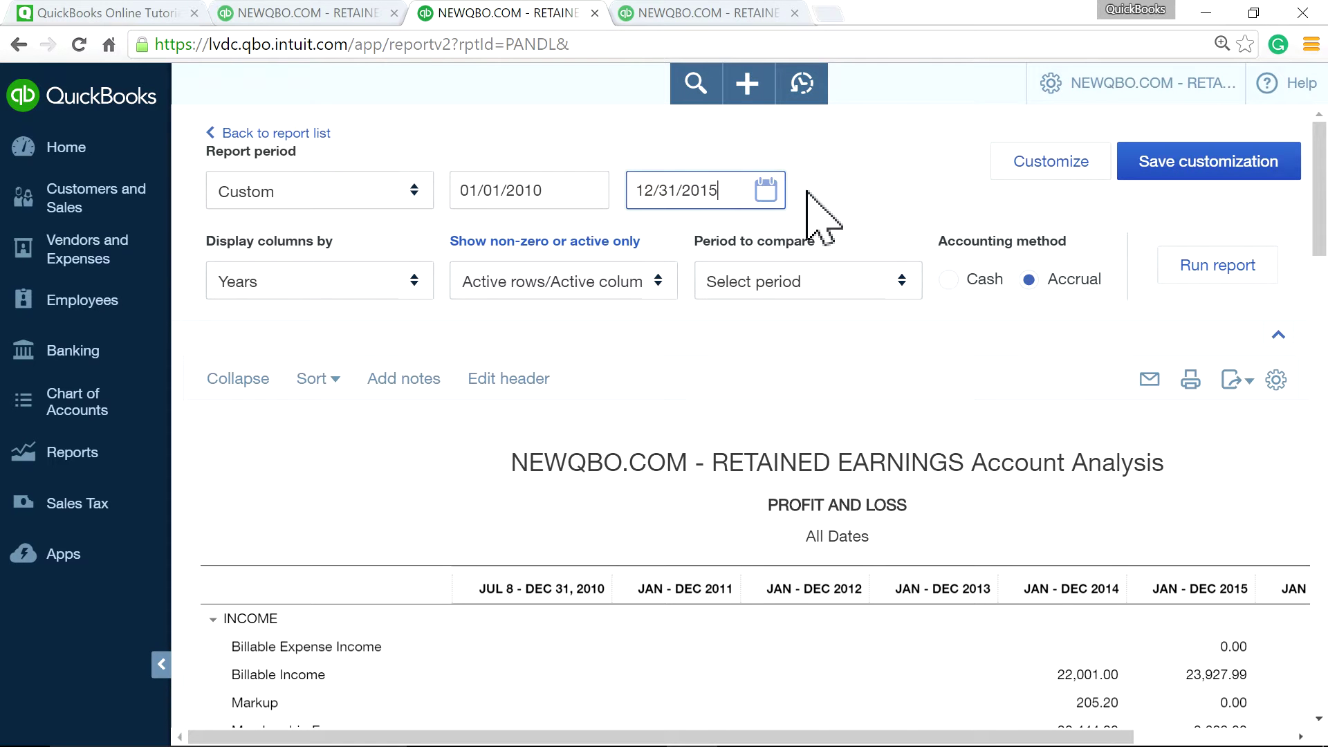
left_click(865, 206)
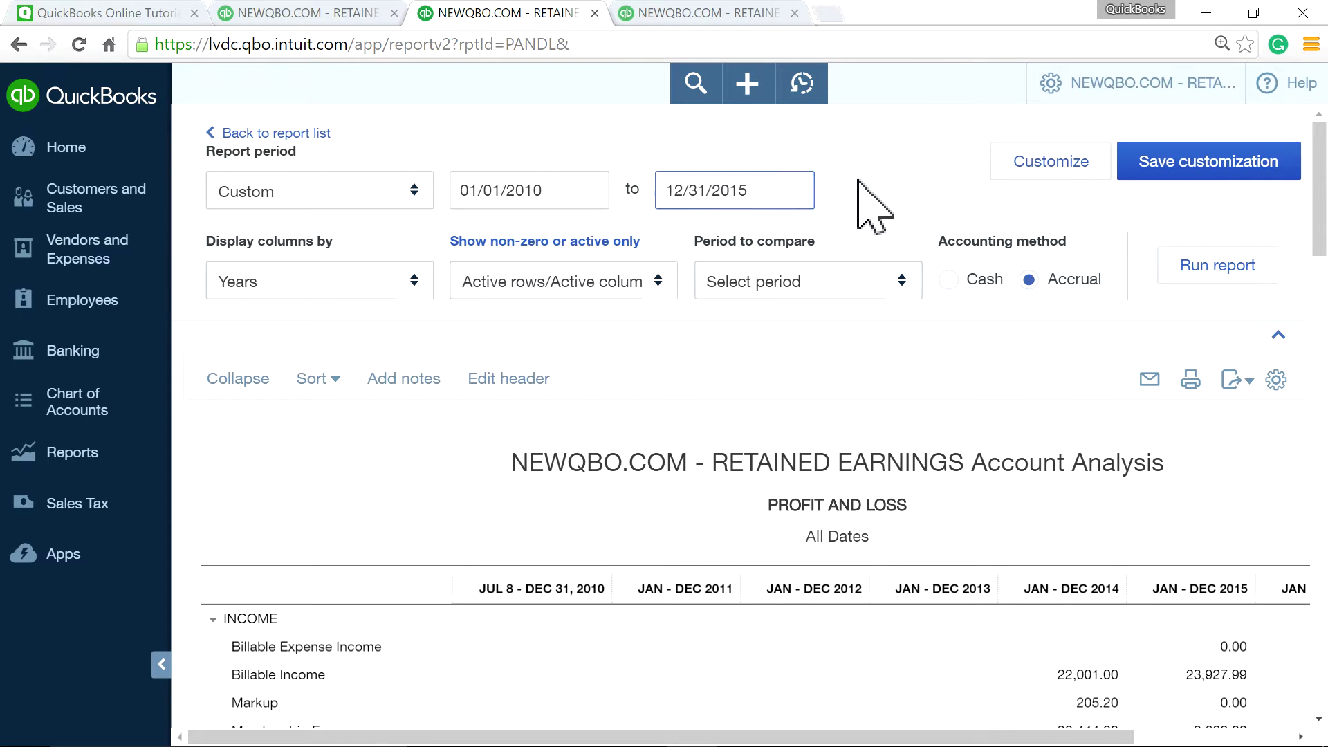
left_click(1216, 266)
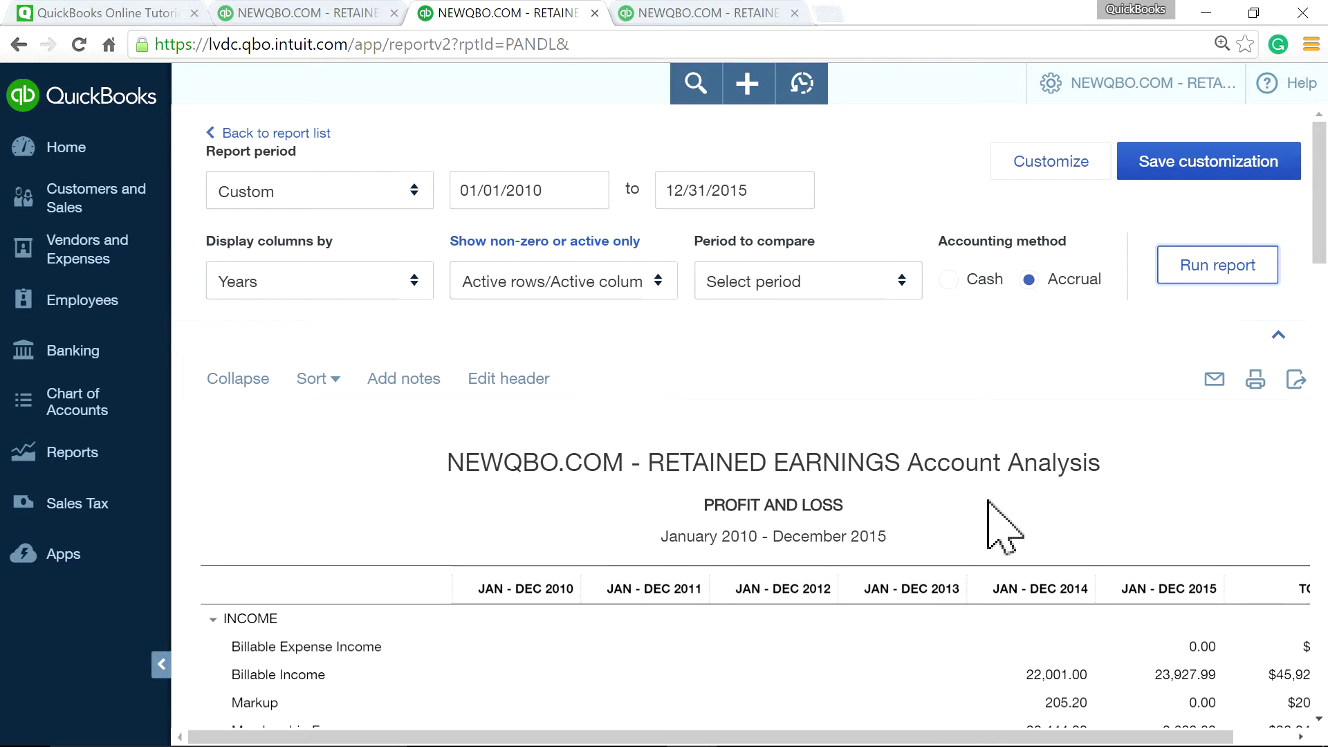
left_click(161, 664)
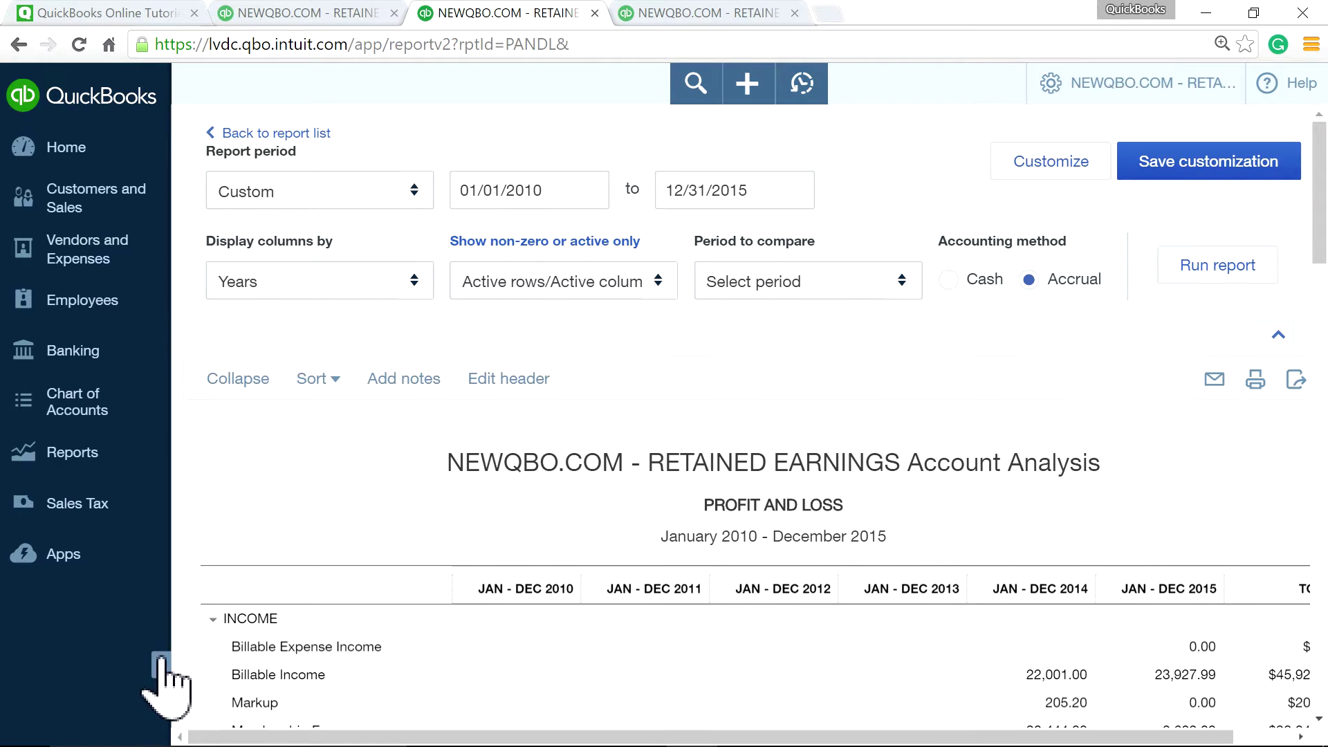
scroll(484, 595, "down", 15)
scroll(557, 633, "down", 4)
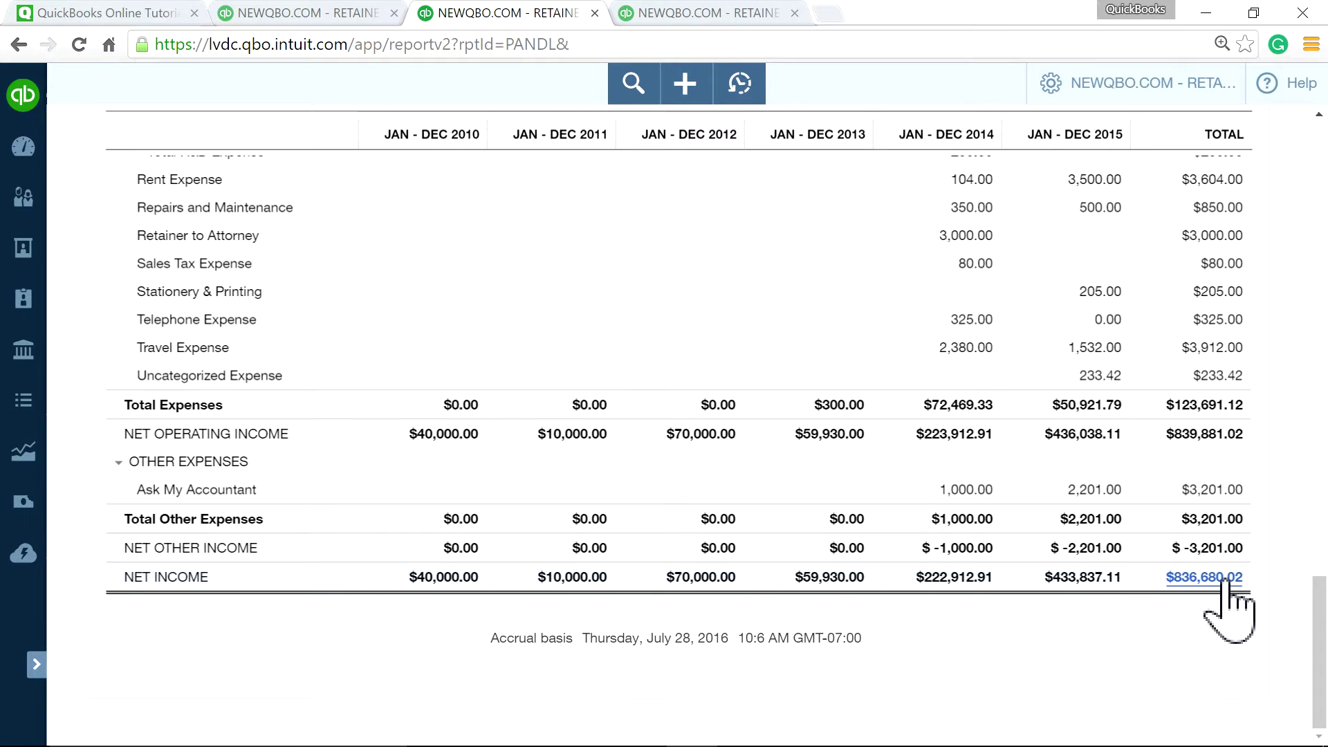
Compare the Balance Sheet's 836,680.02 Retained Earnings with the P&L, then bring Excel forward.
left_click(281, 13)
scroll(429, 490, "down", 20)
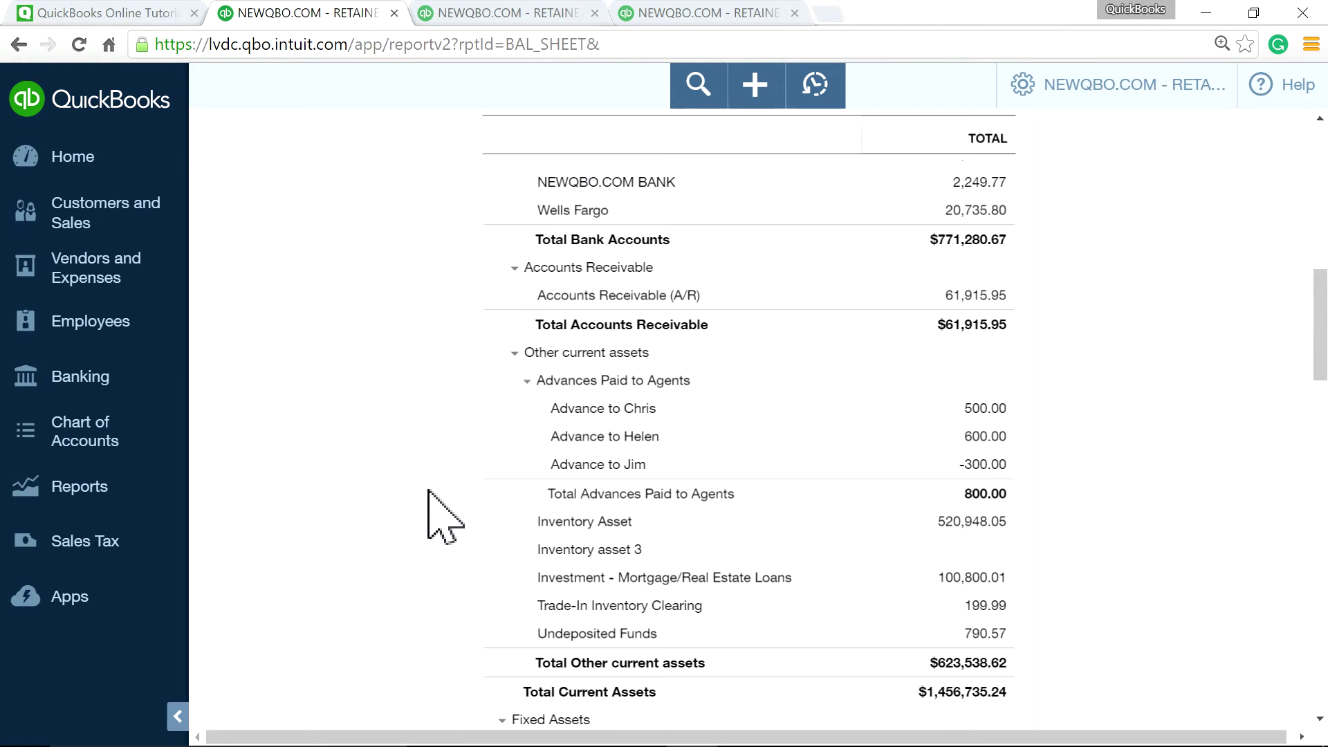
scroll(429, 490, "down", 1)
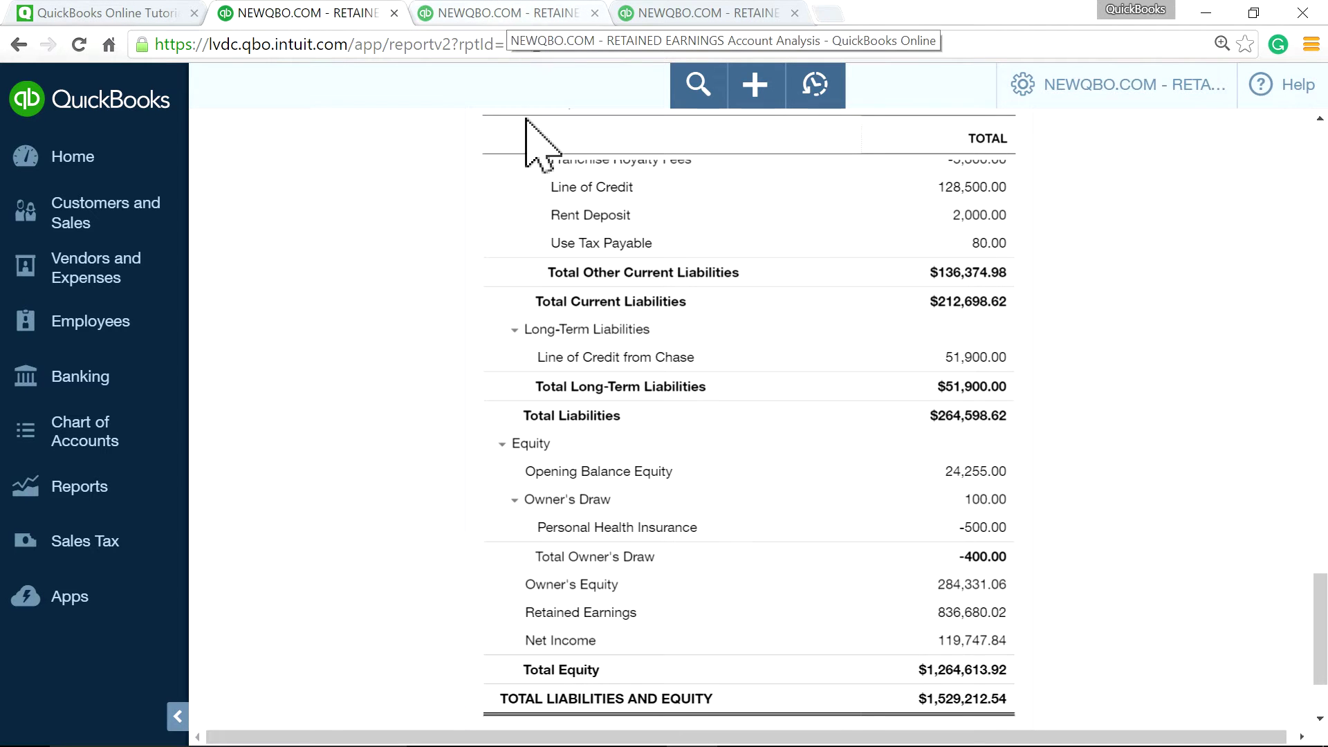
left_click(498, 14)
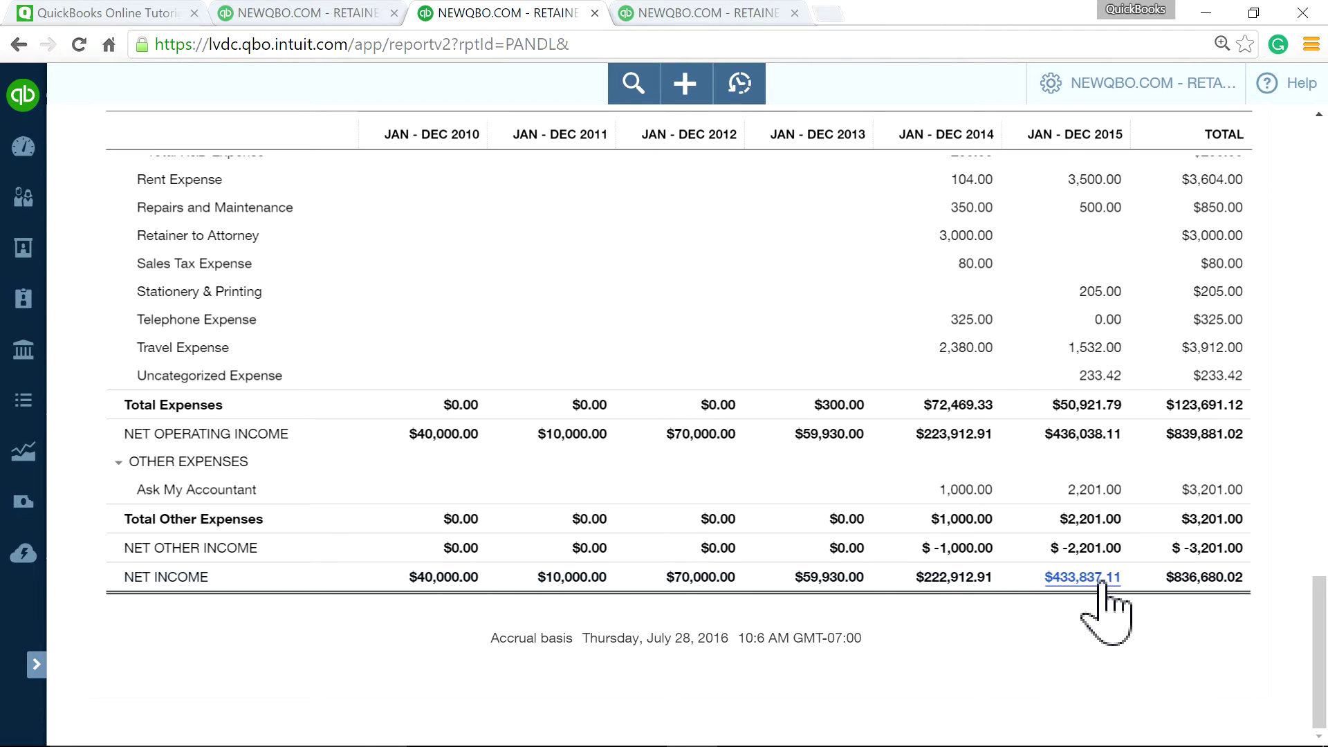
left_click(319, 14)
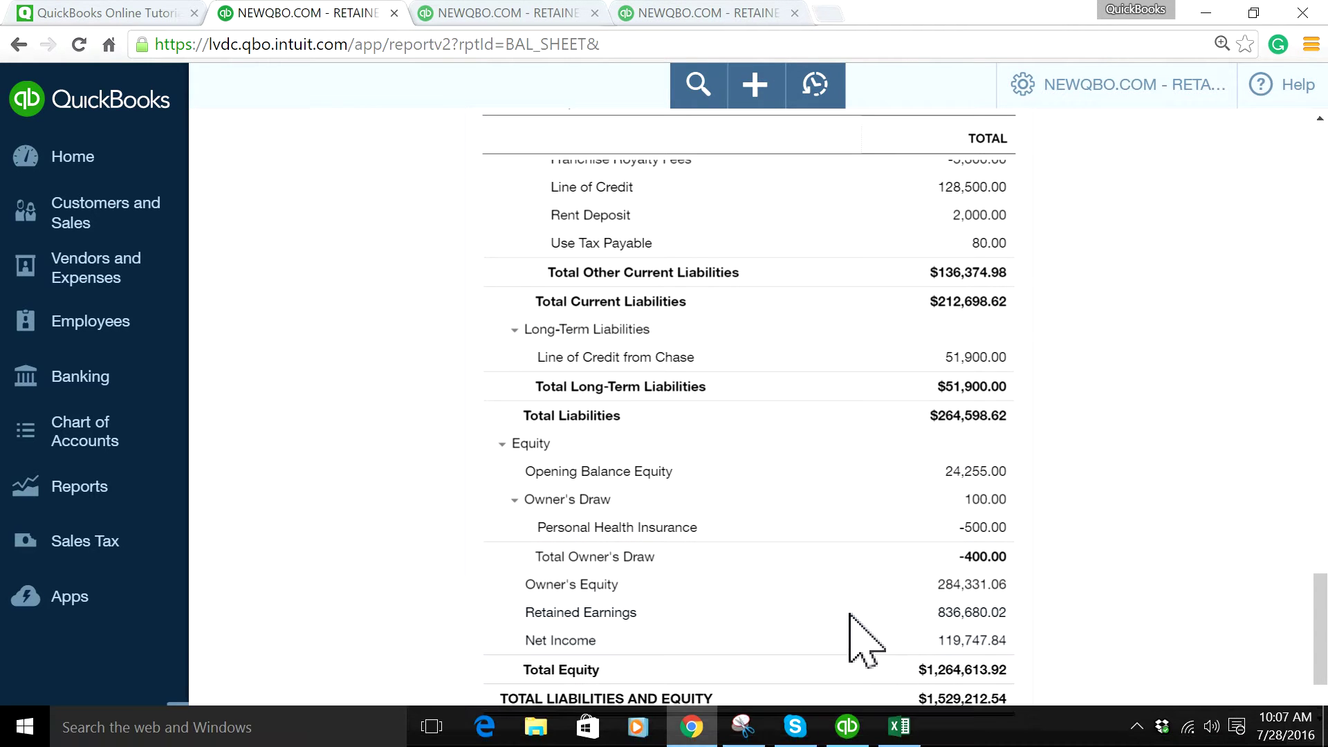
left_click(897, 726)
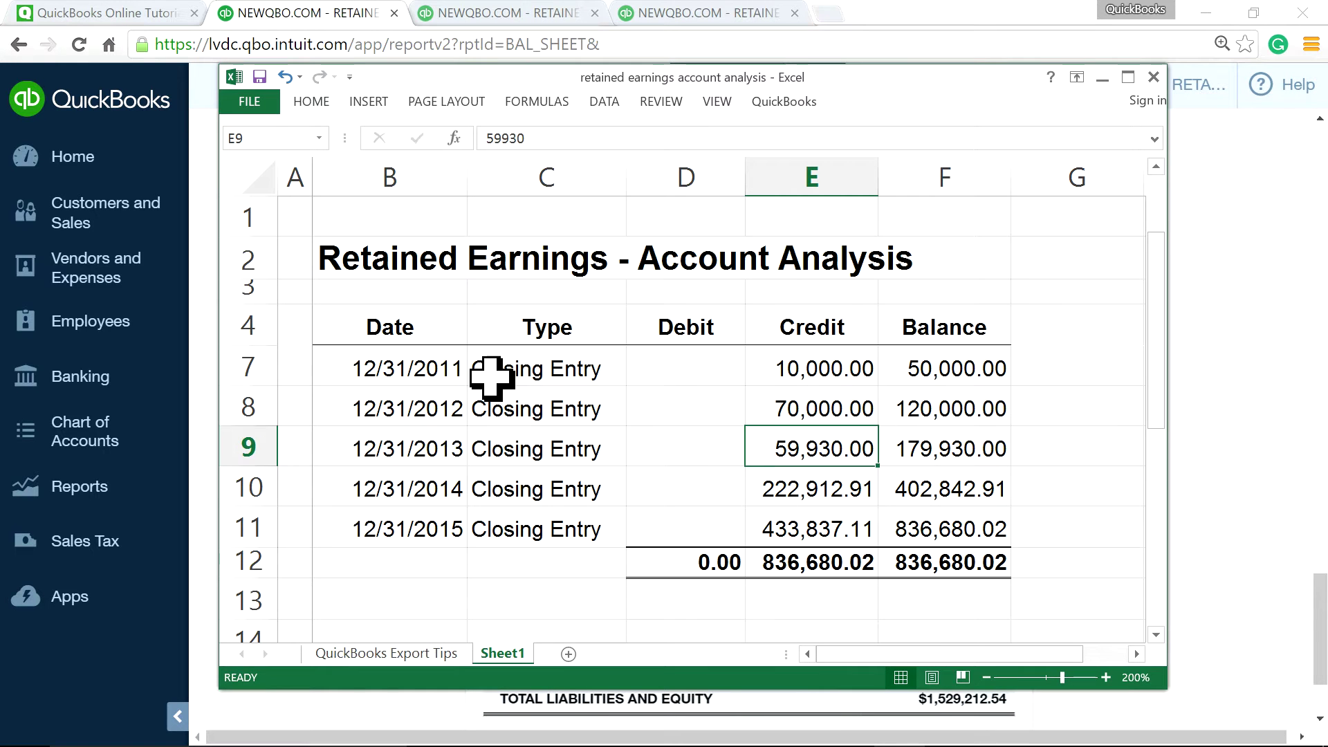
left_click(505, 371)
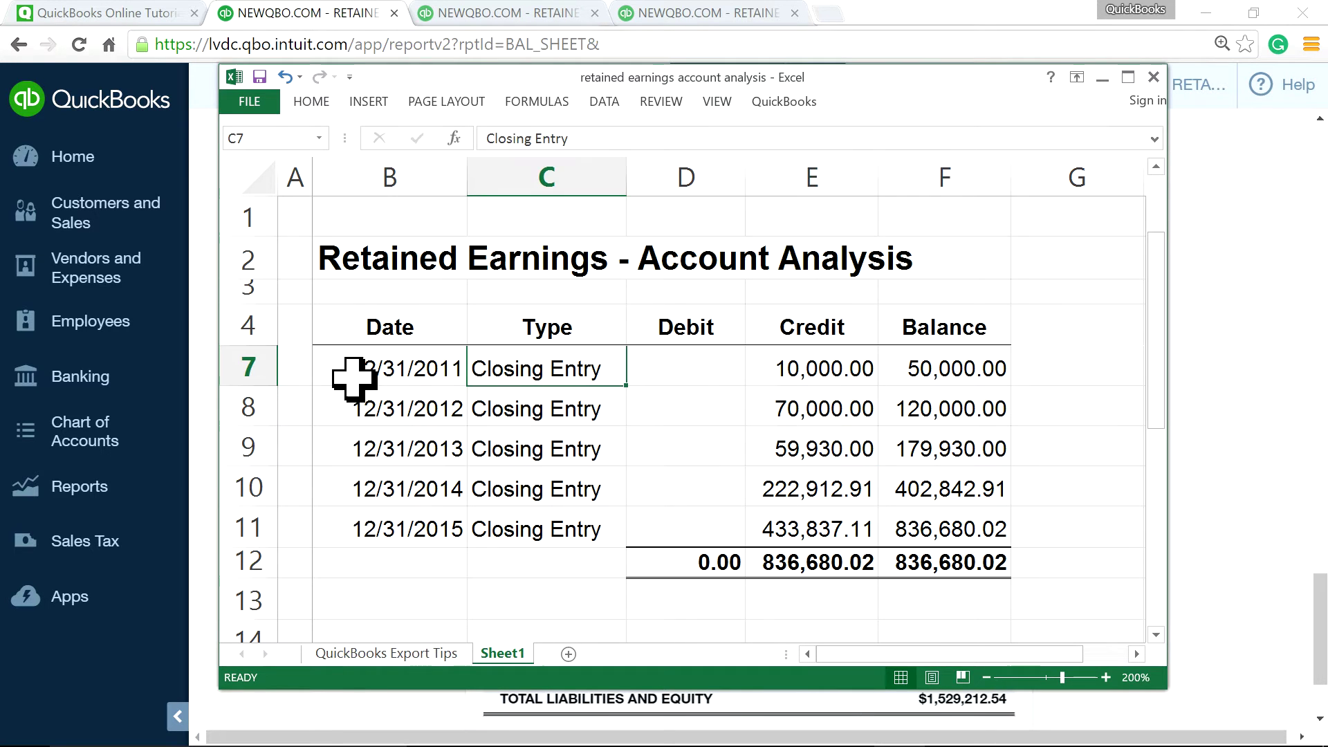
left_click(389, 367)
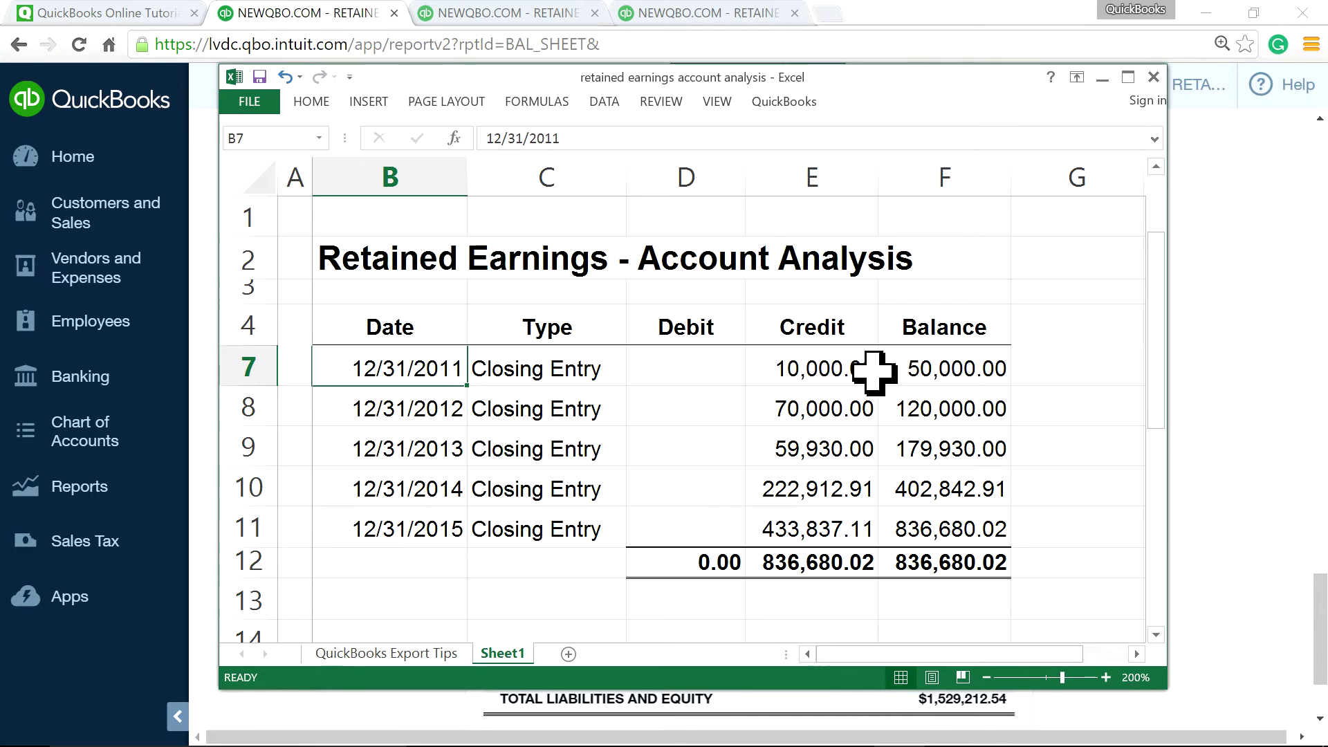
left_click(825, 370)
left_click(822, 418)
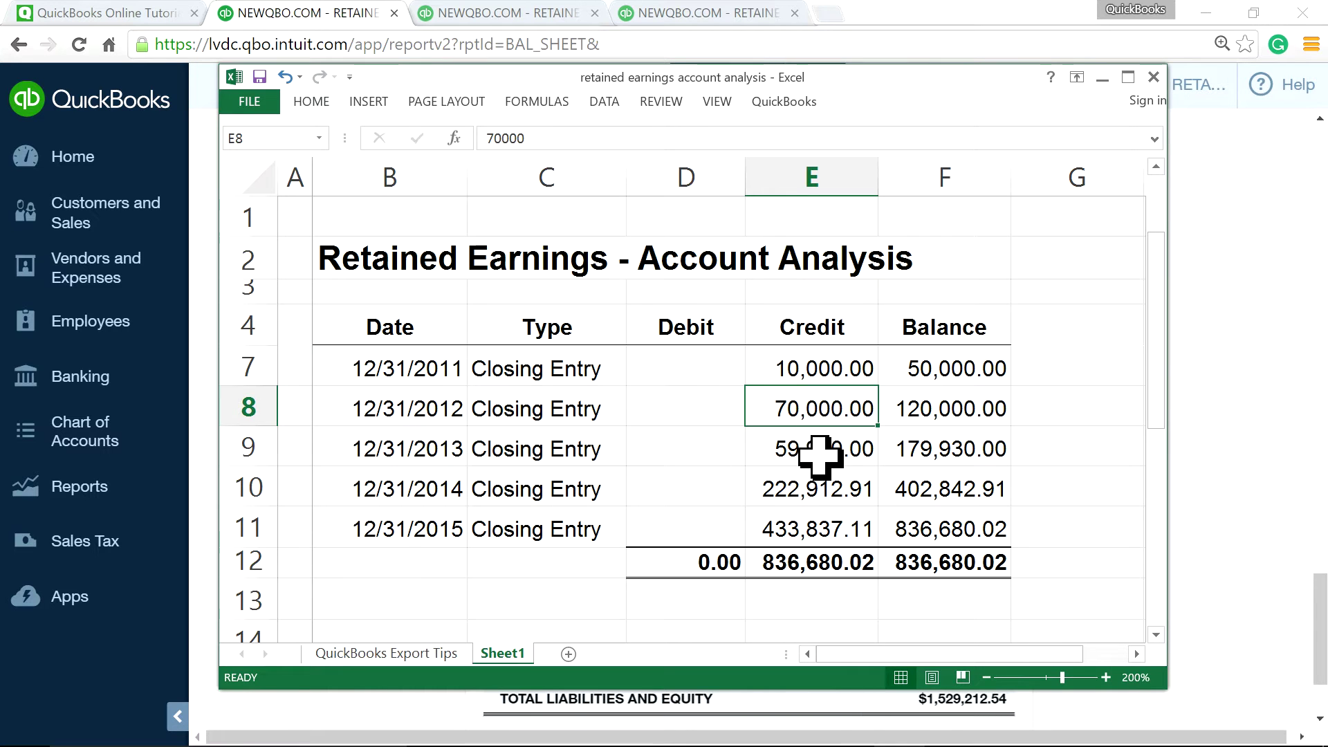
left_click(820, 455)
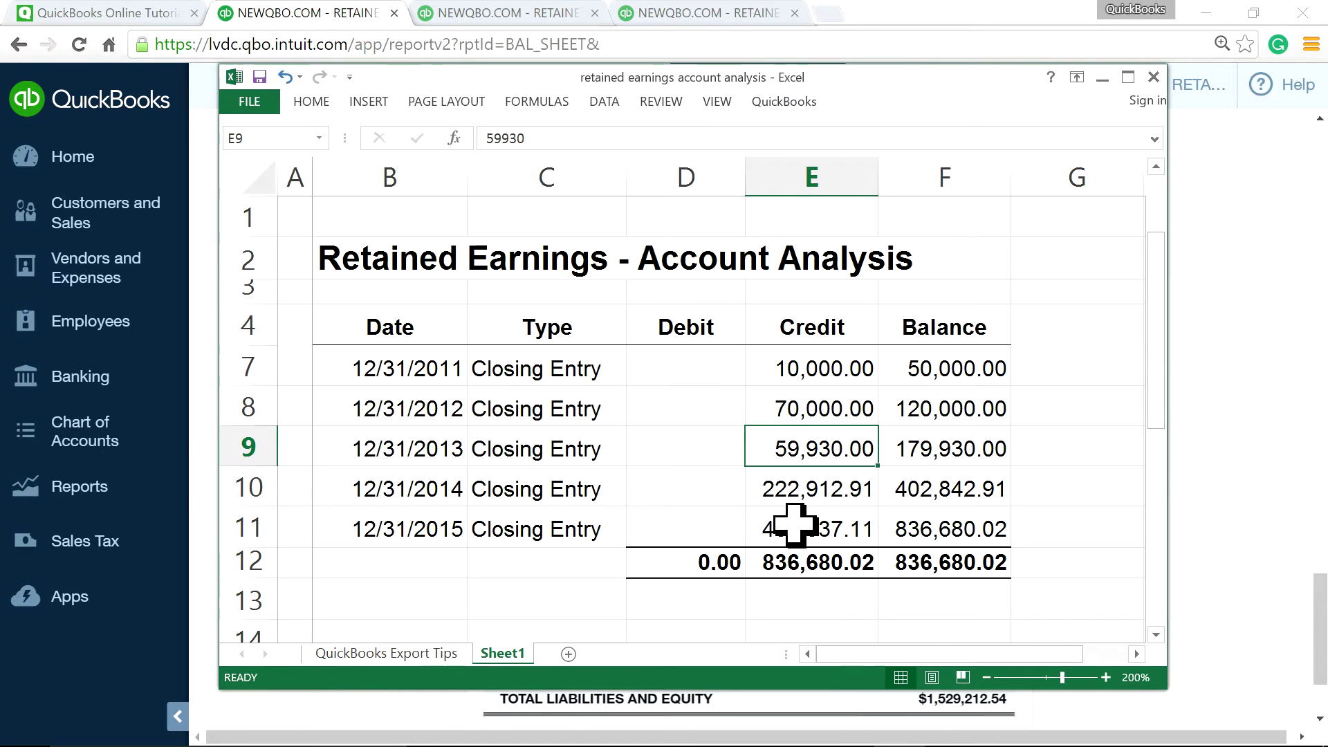
left_click(797, 525)
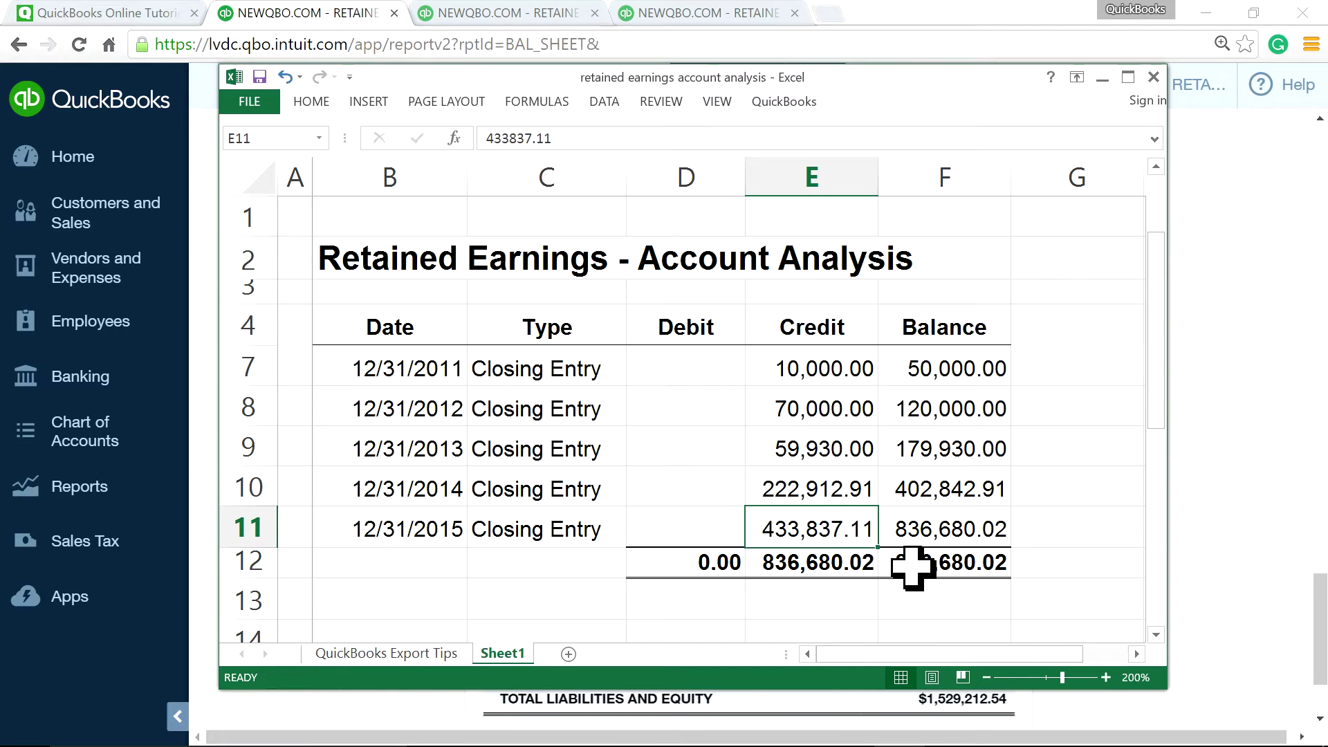
left_click(910, 565)
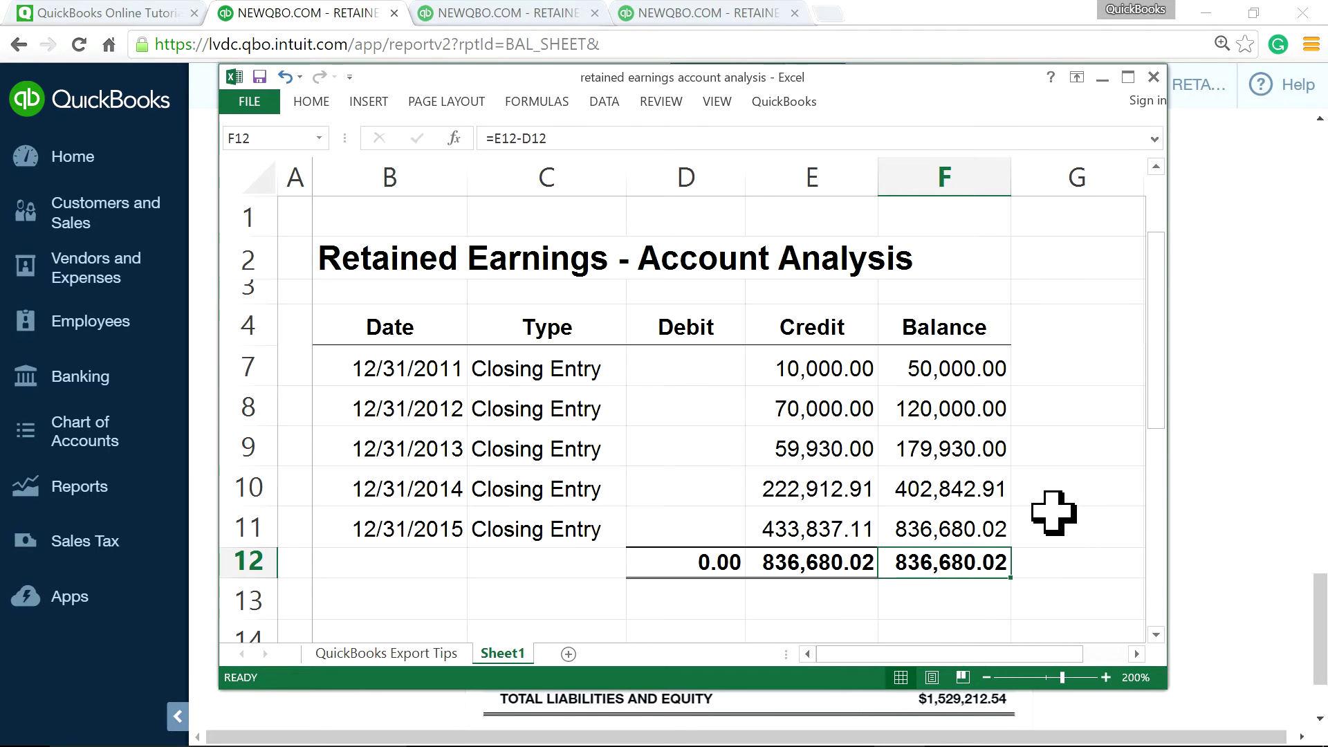
left_click(1246, 445)
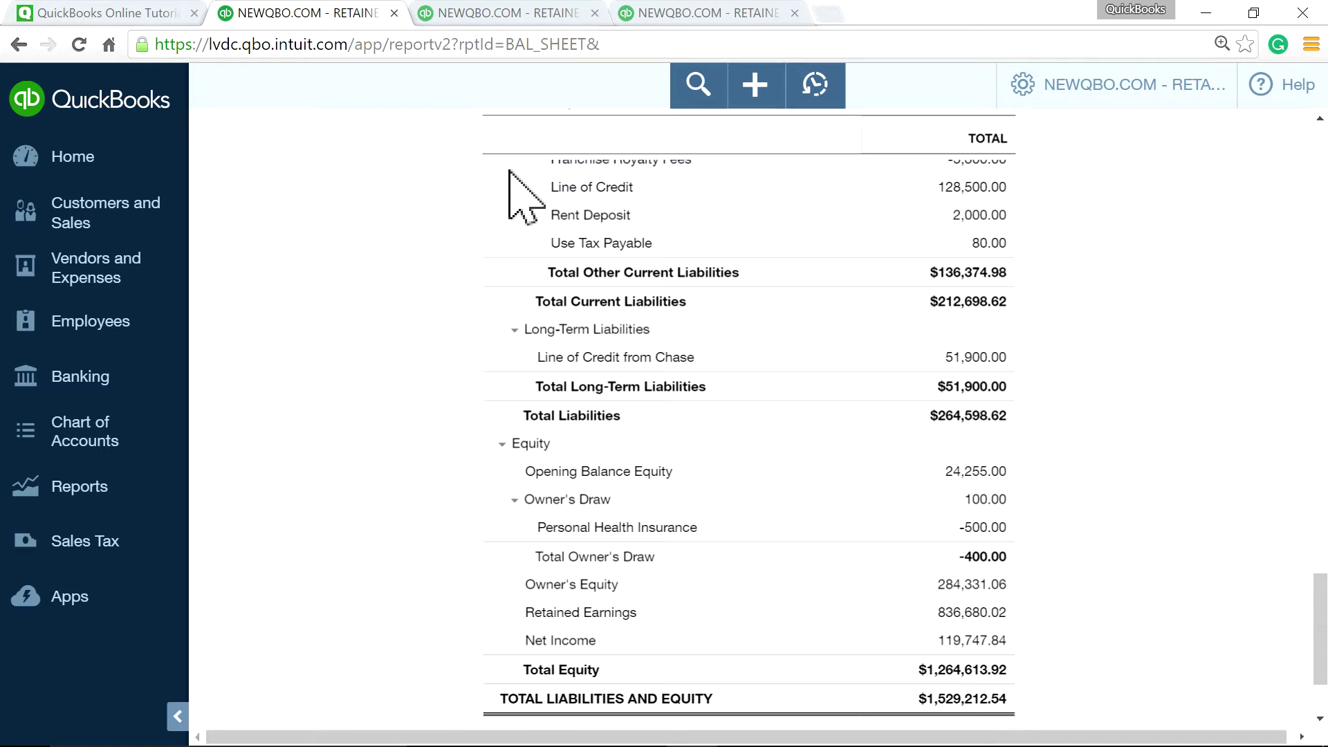
Start a new expense with Check as the payment method.
left_click(756, 89)
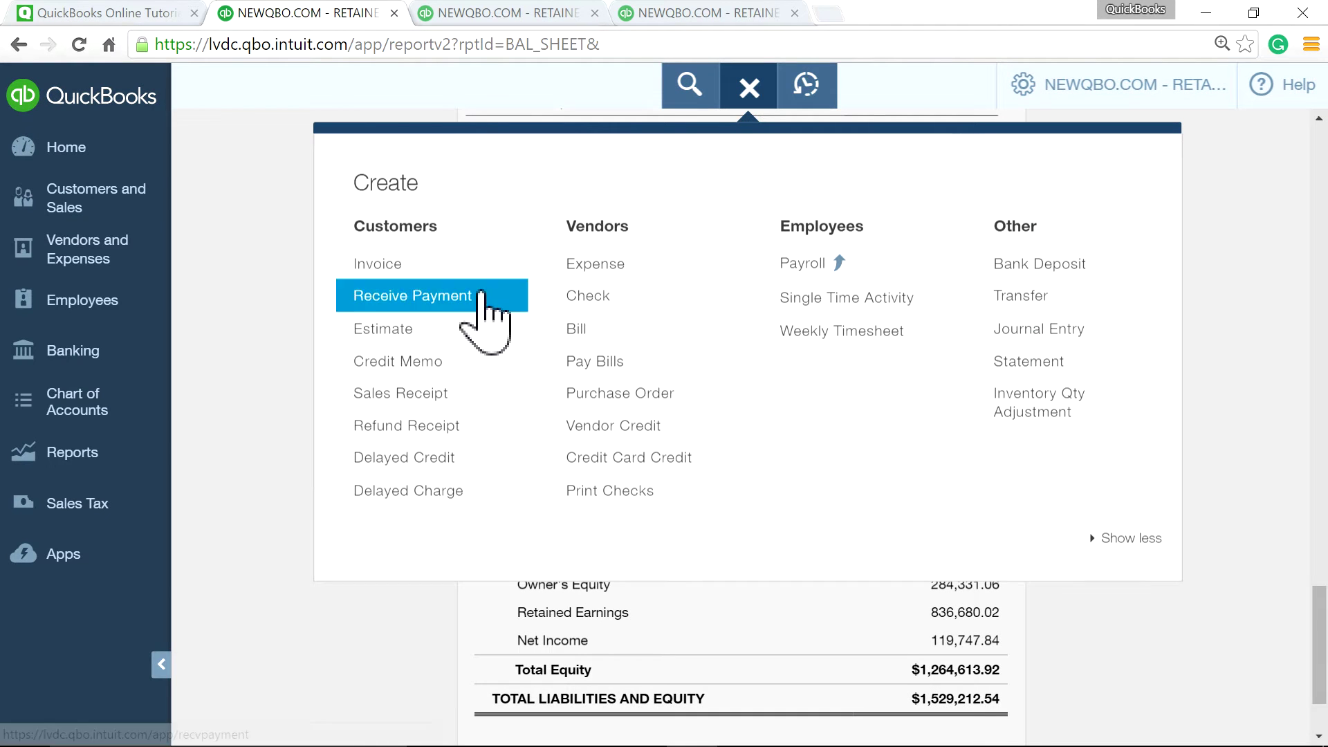
left_click(606, 266)
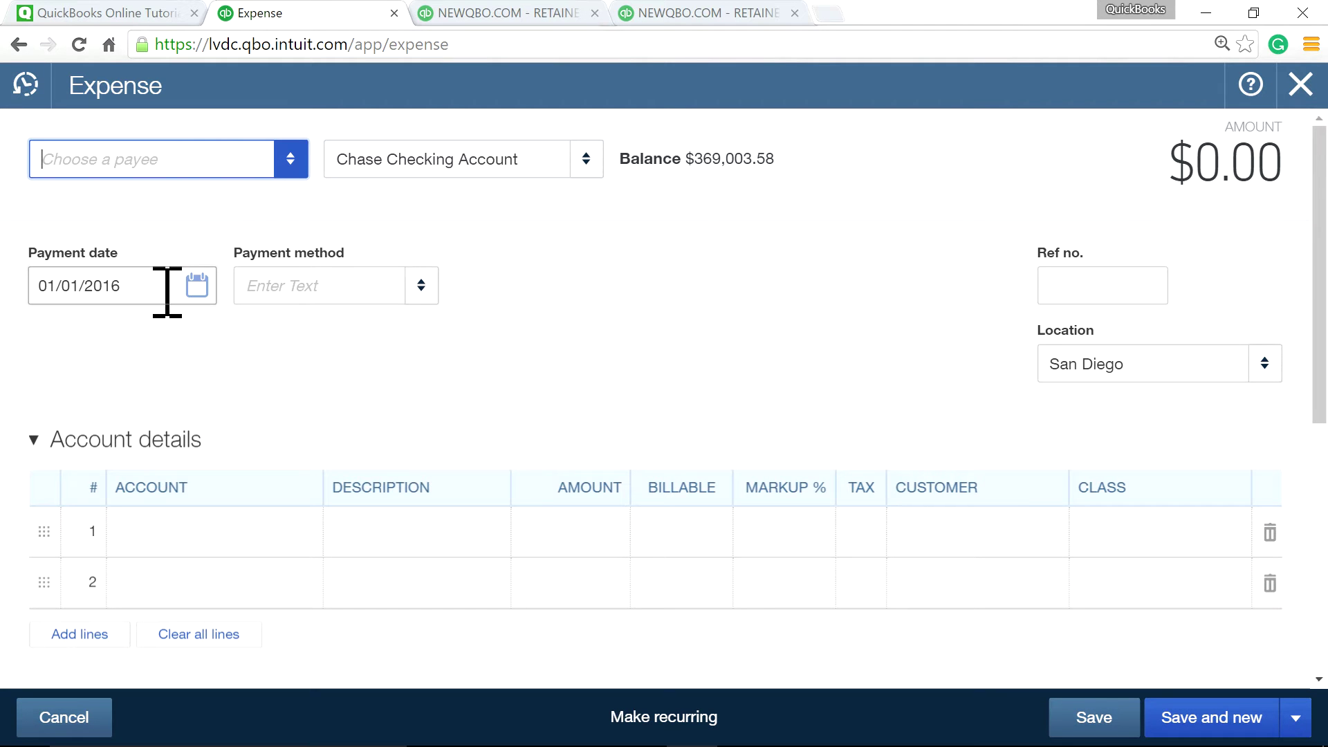
left_click(421, 286)
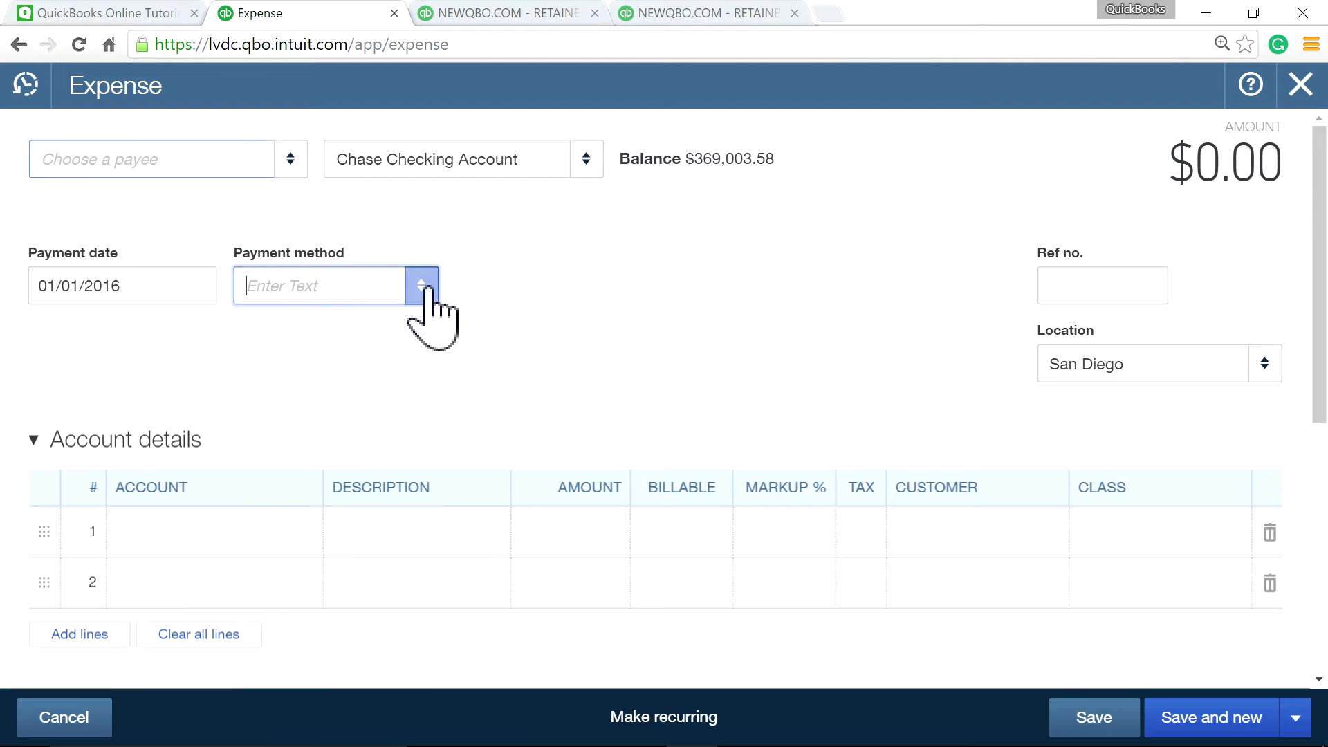
left_click(304, 481)
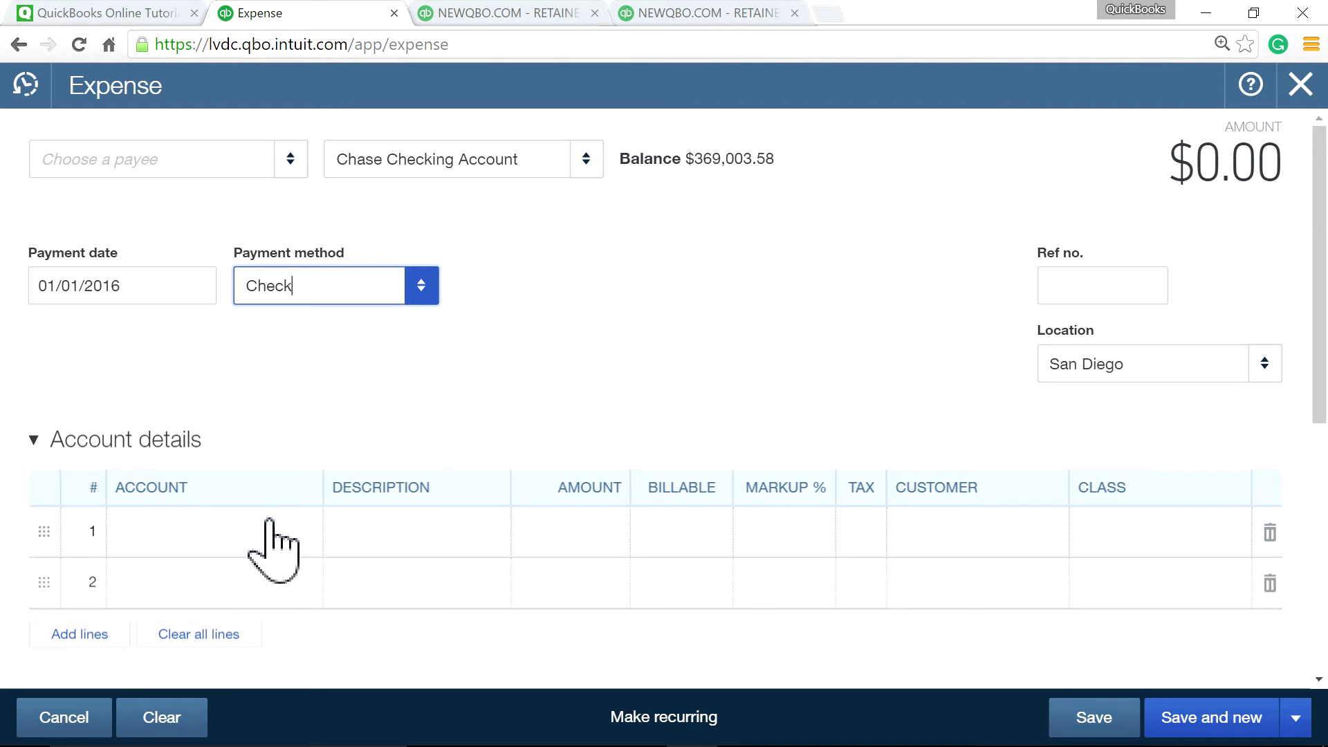
Charge 300,000.00 to Retained Earnings on line 1, then save and close the expense.
left_click(207, 536)
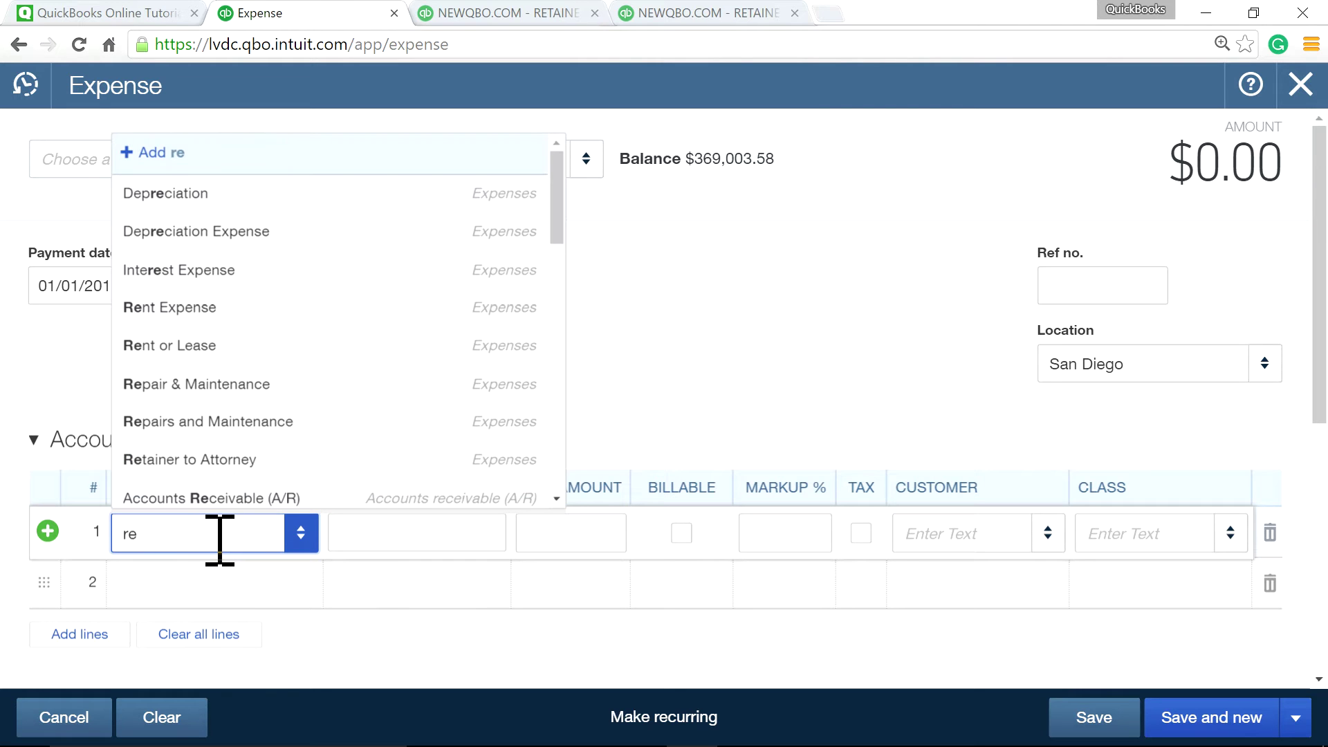
type("reai")
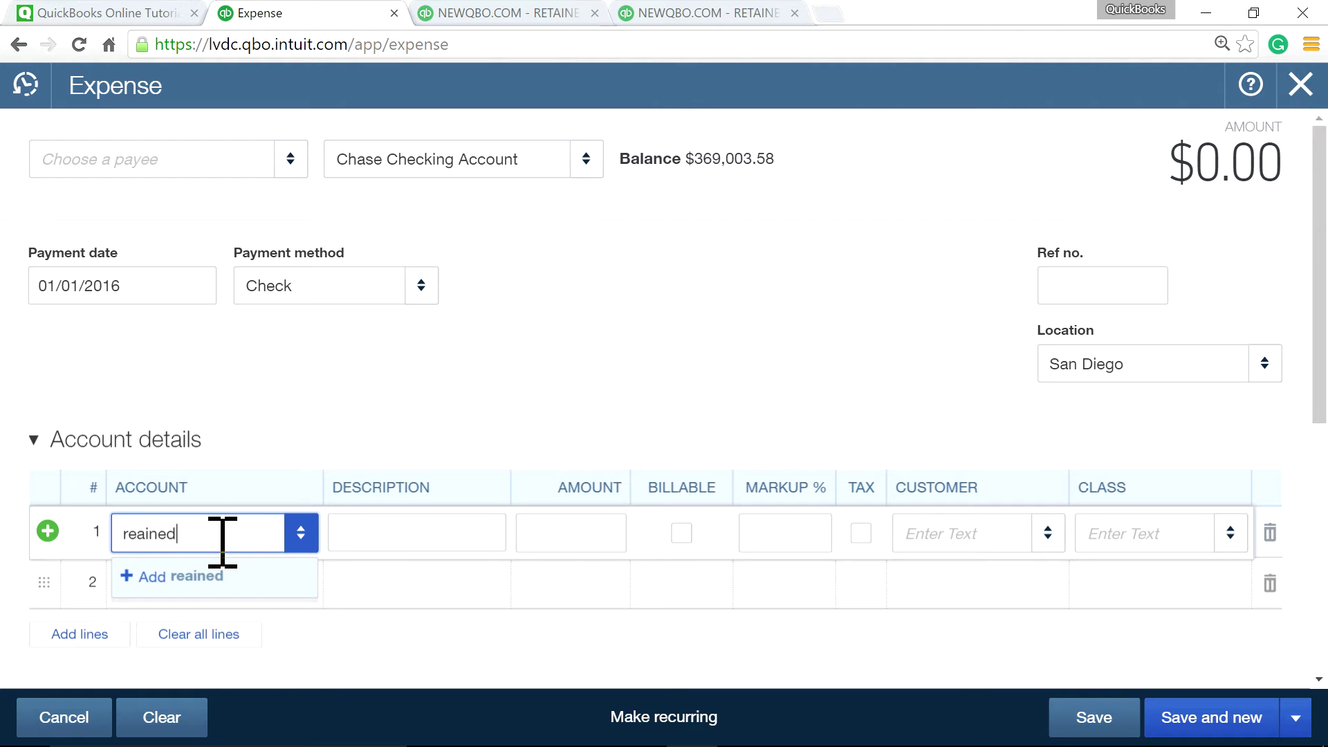
type("t")
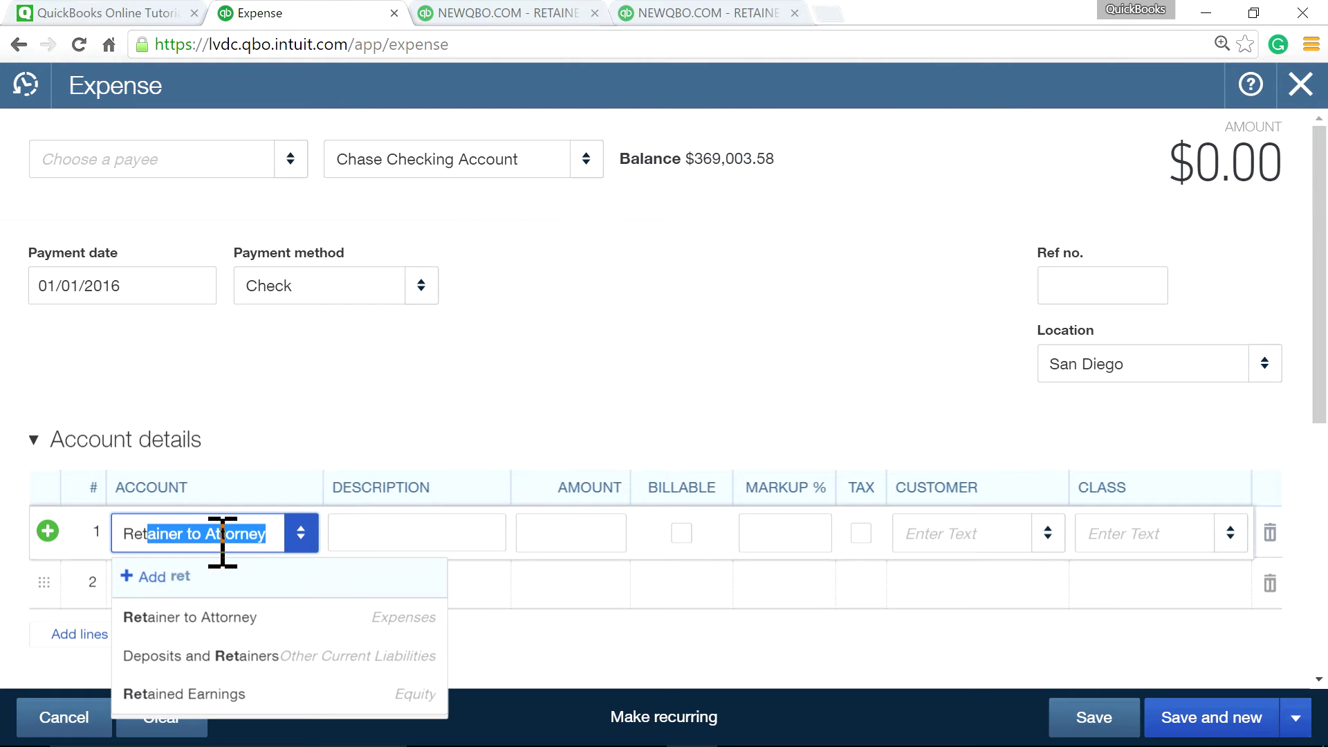
left_click(276, 694)
left_click(561, 543)
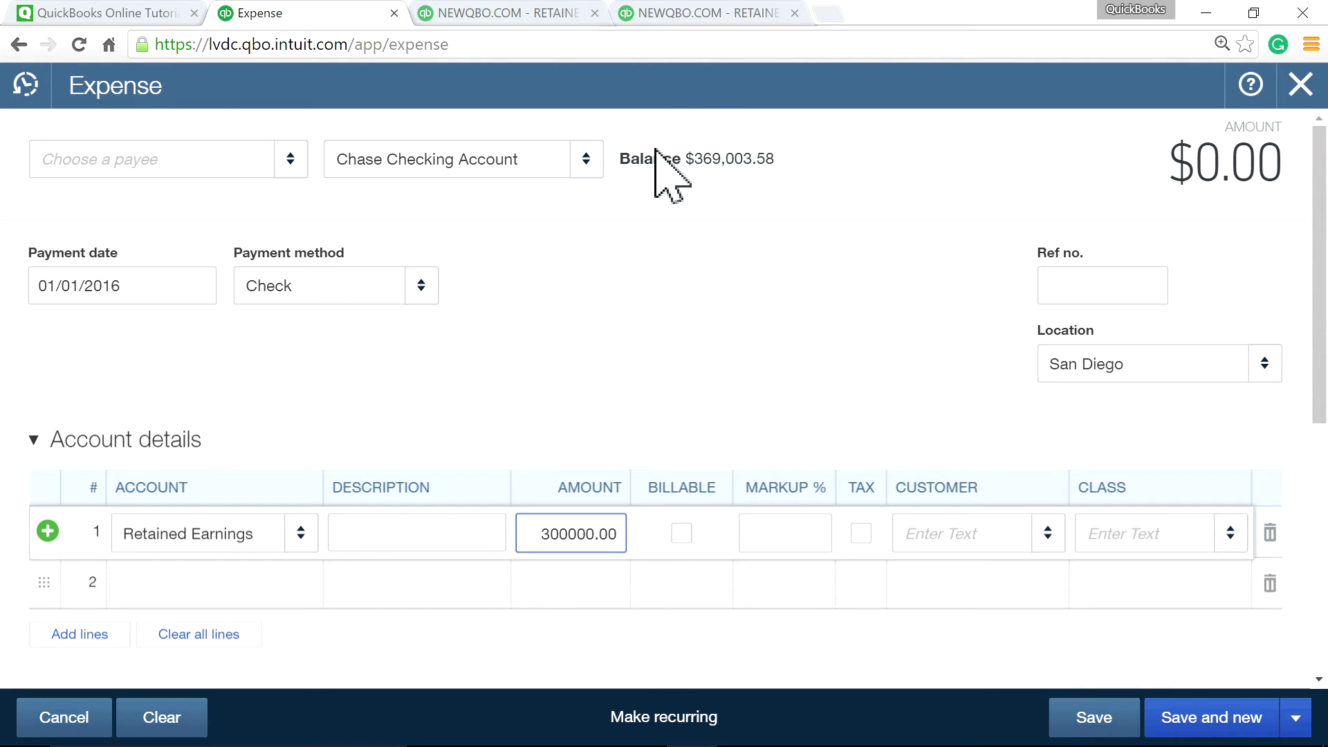
left_click(775, 170)
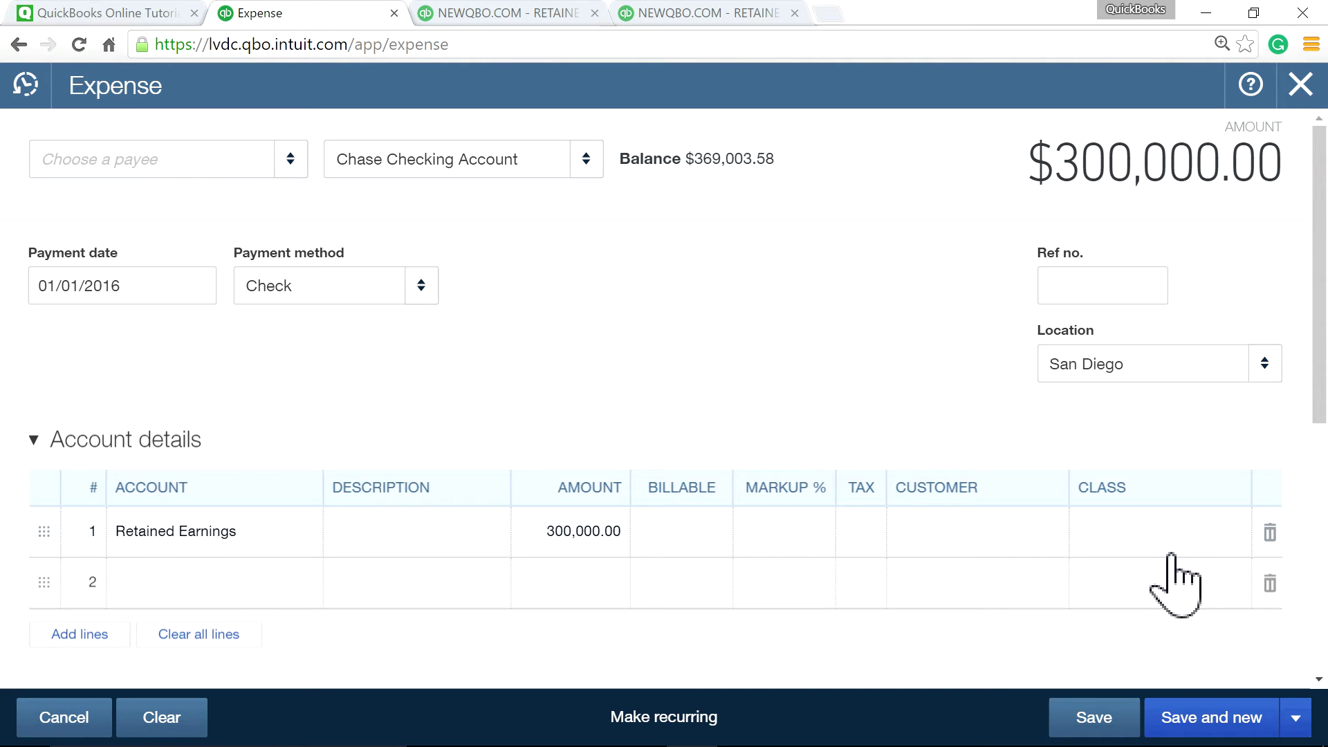
left_click(1100, 723)
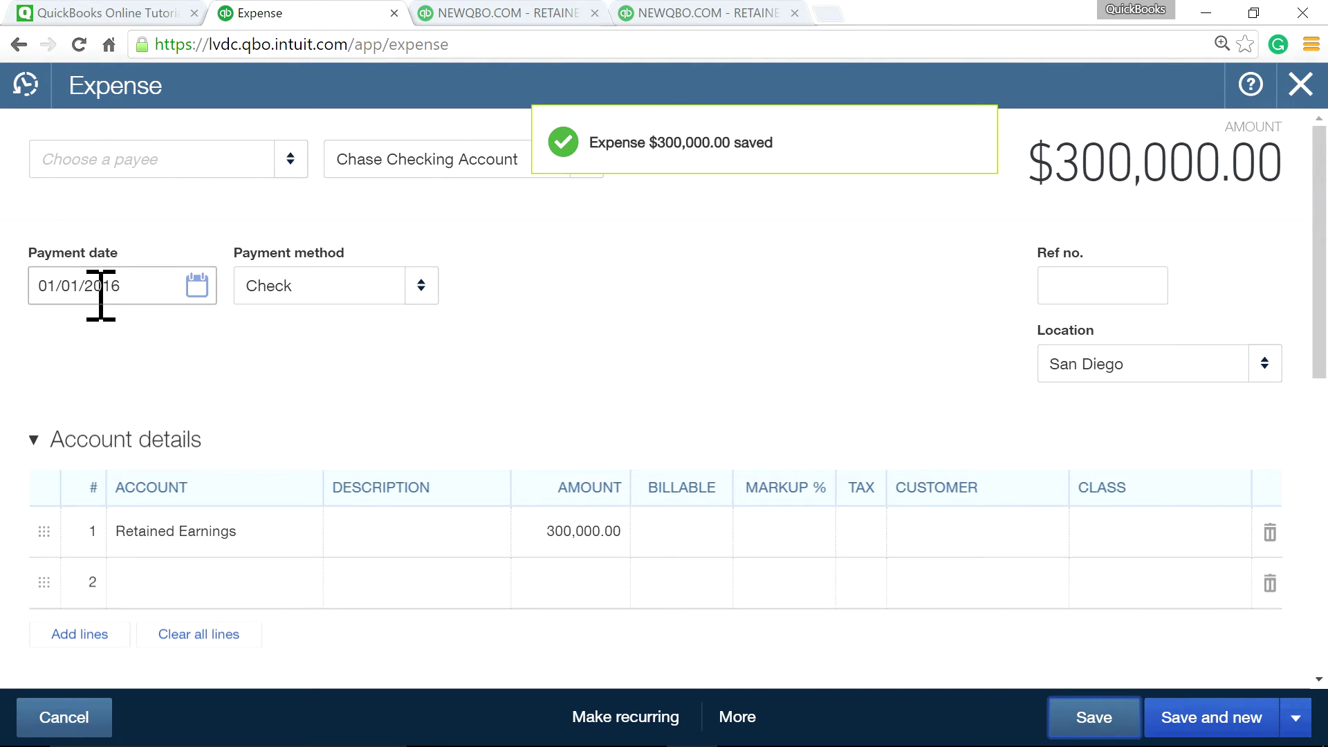
left_click(1298, 719)
left_click(1197, 681)
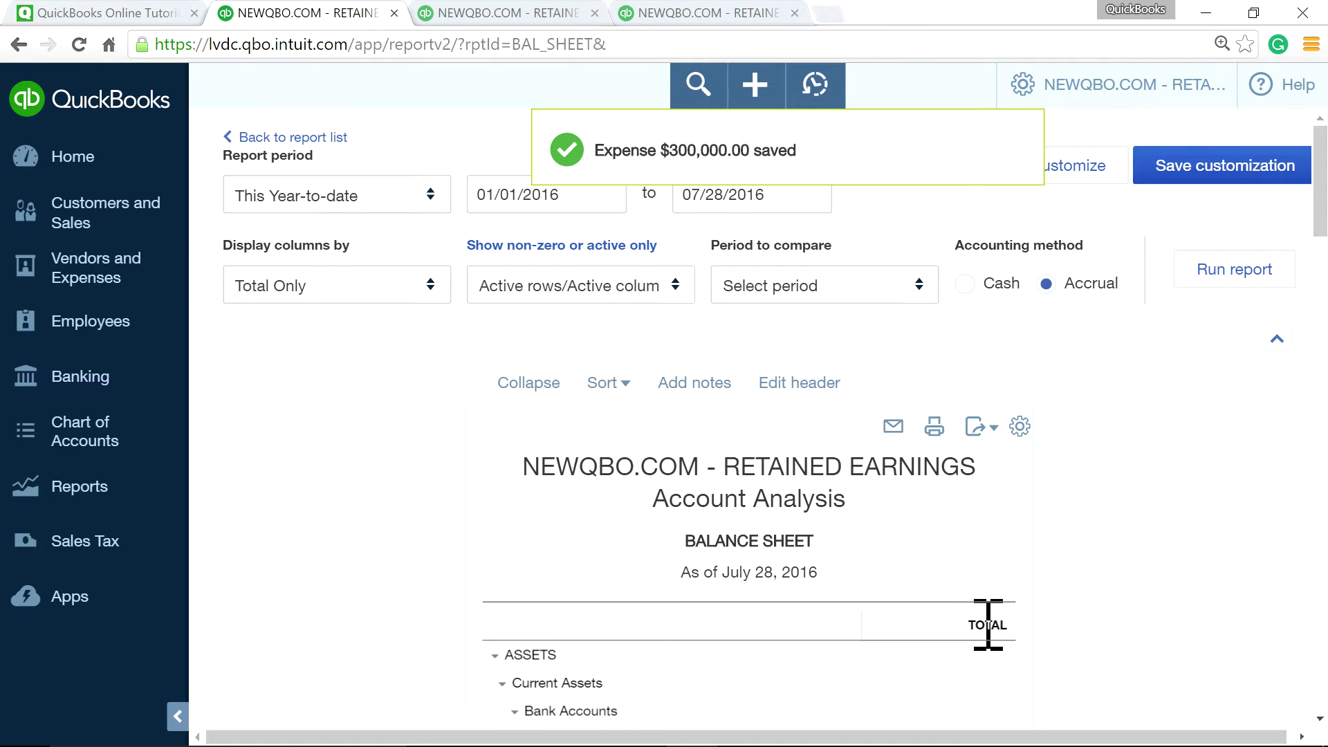
Scroll the Balance Sheet to Equity: Retained Earnings 536,680.02, Total Equity $964,613.92.
scroll(988, 625, "down", 13)
scroll(972, 676, "up", 4)
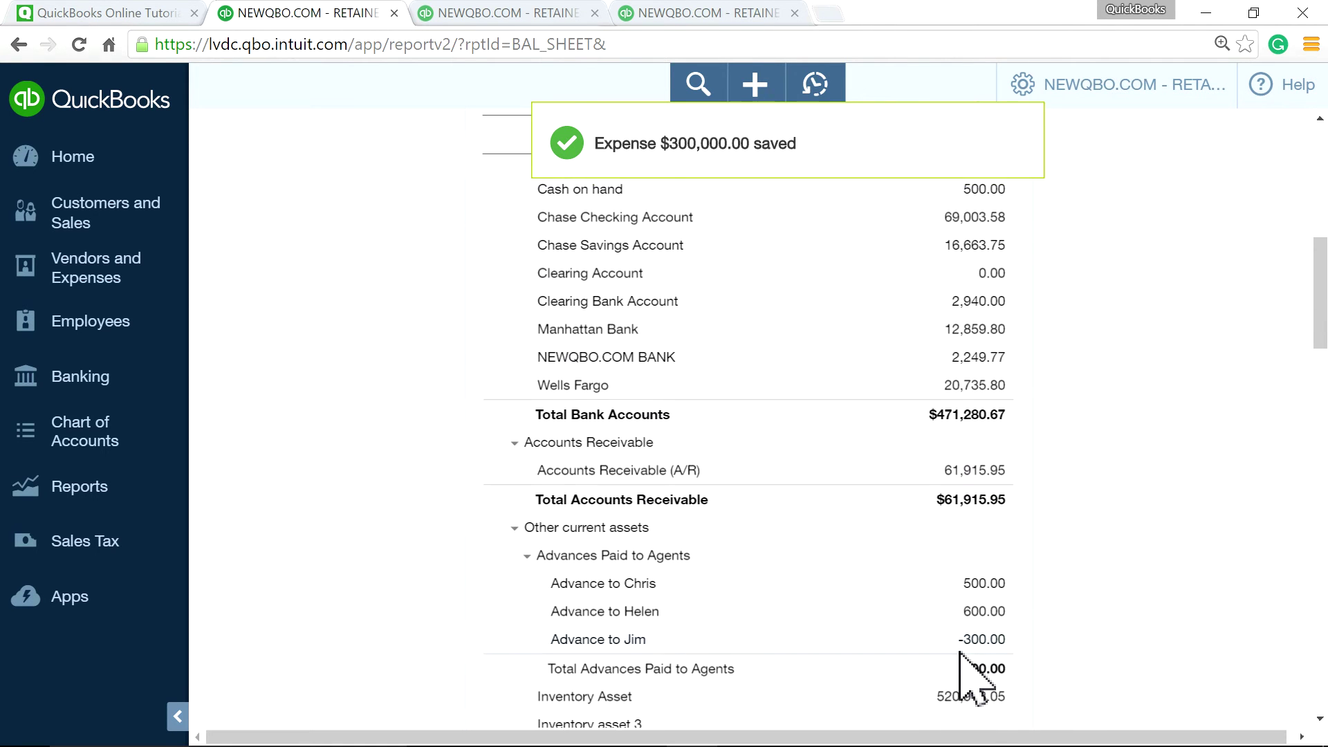
scroll(965, 678, "up", 8)
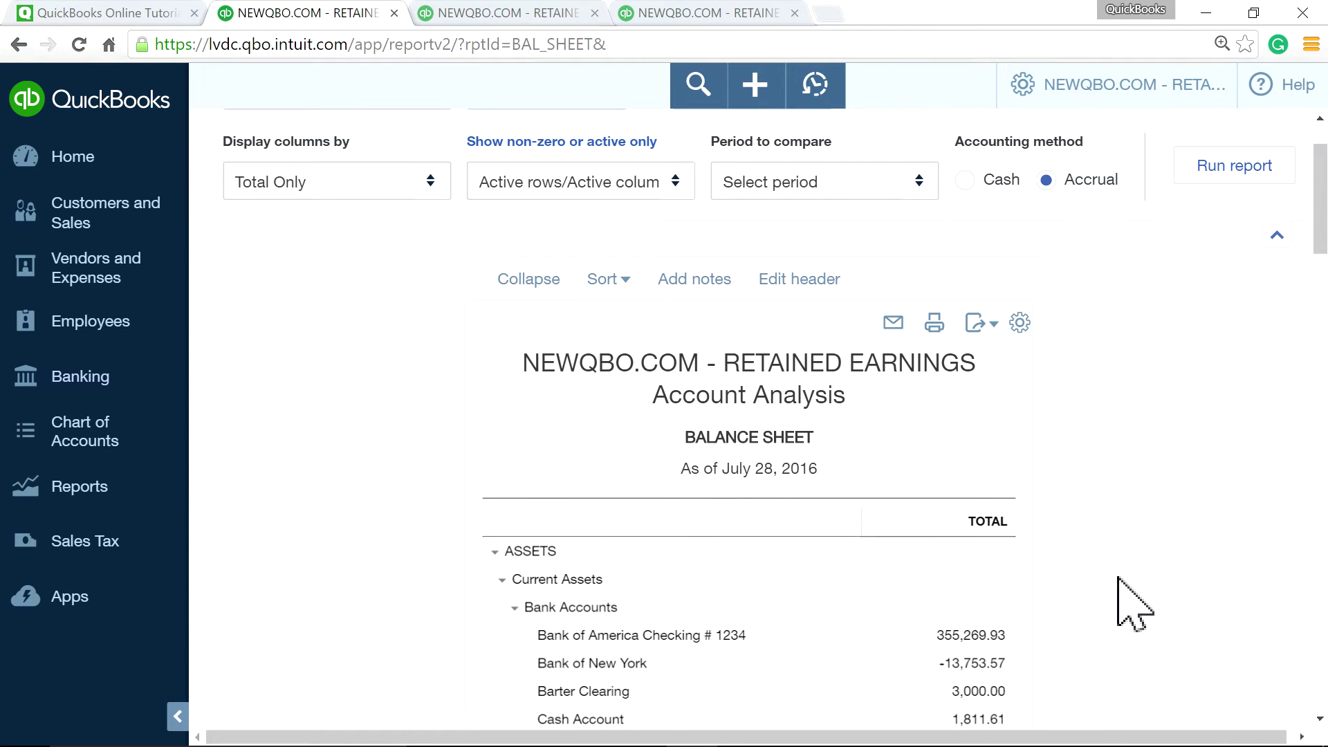
scroll(1124, 608, "down", 14)
scroll(1121, 595, "down", 15)
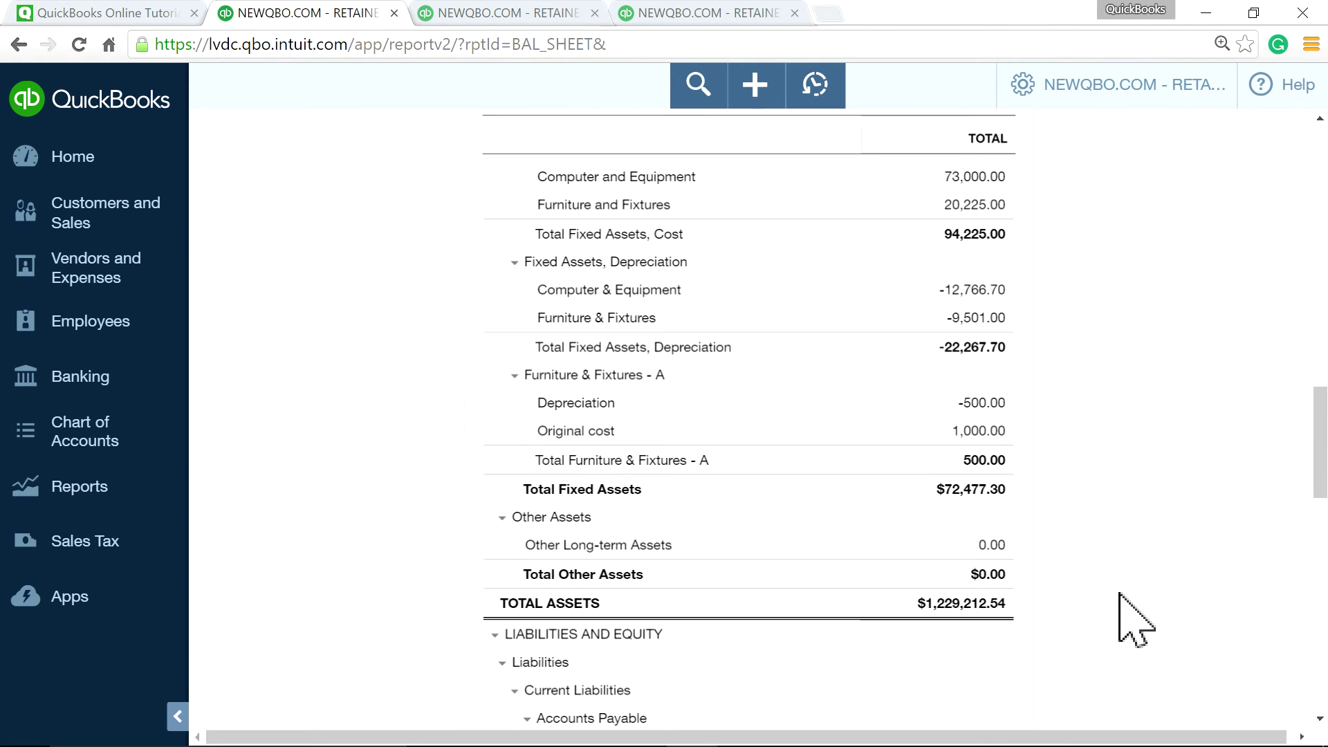
scroll(954, 464, "down", 5)
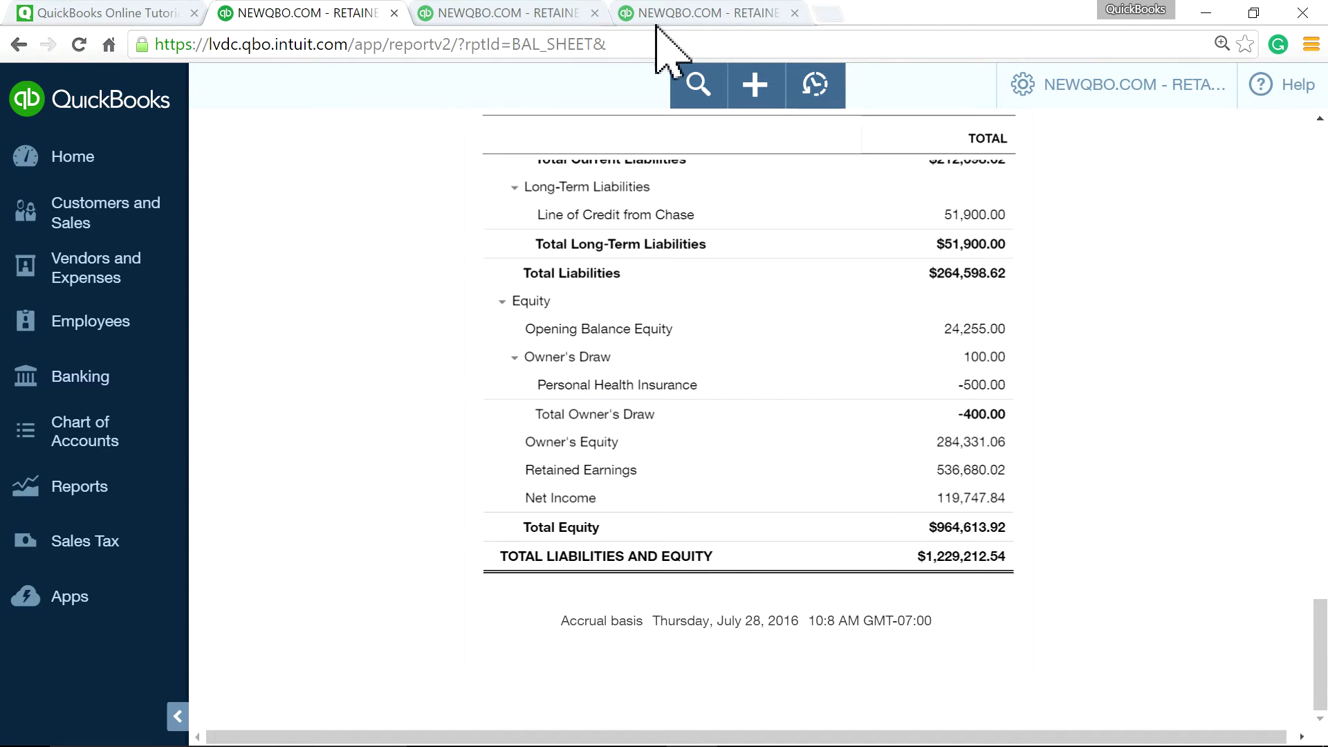
Check the Profit and Loss report tabs, then open the Chart of Accounts.
left_click(674, 12)
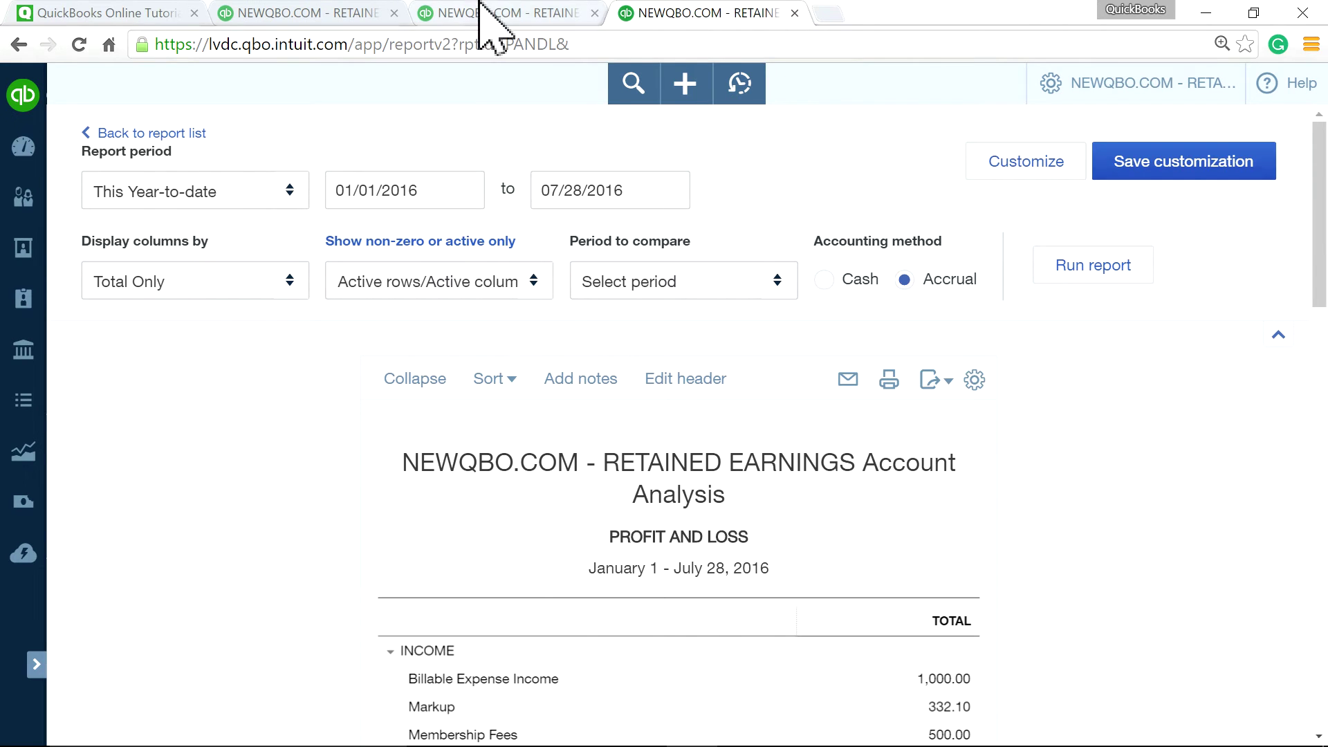
left_click(503, 11)
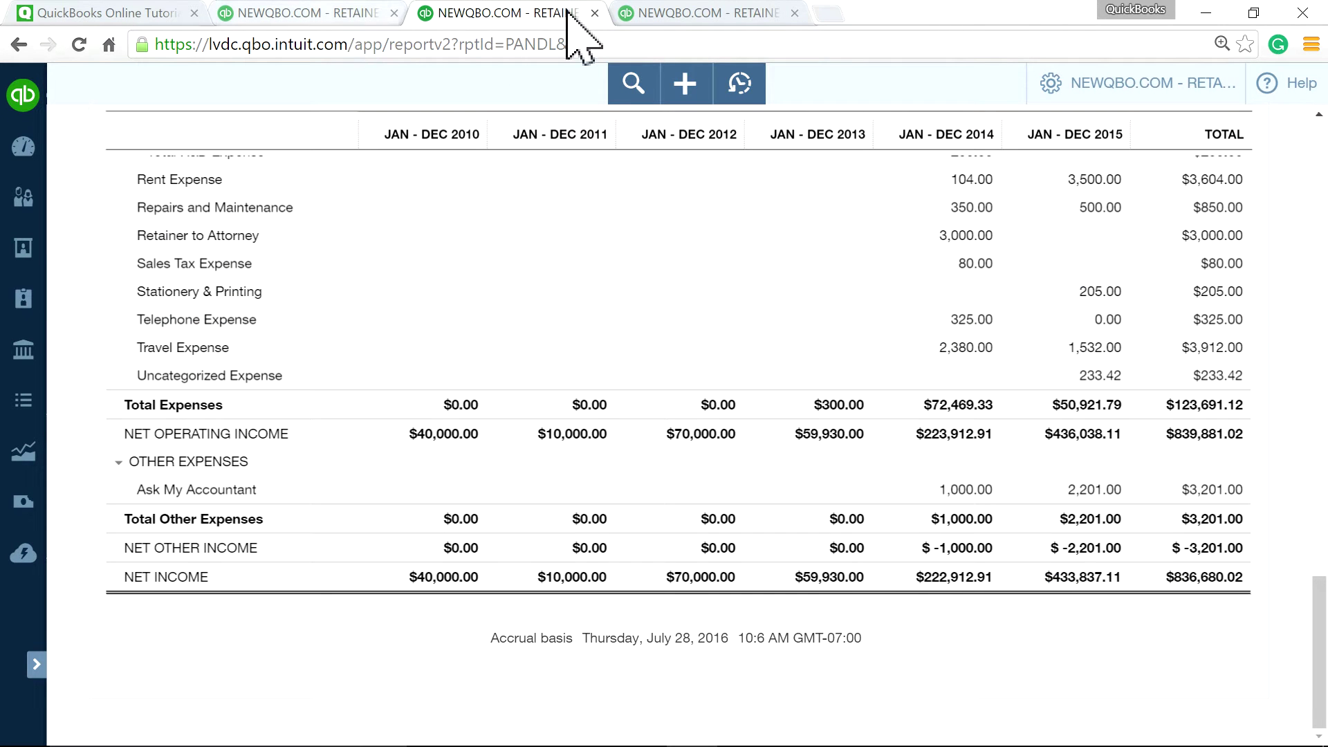
left_click(739, 12)
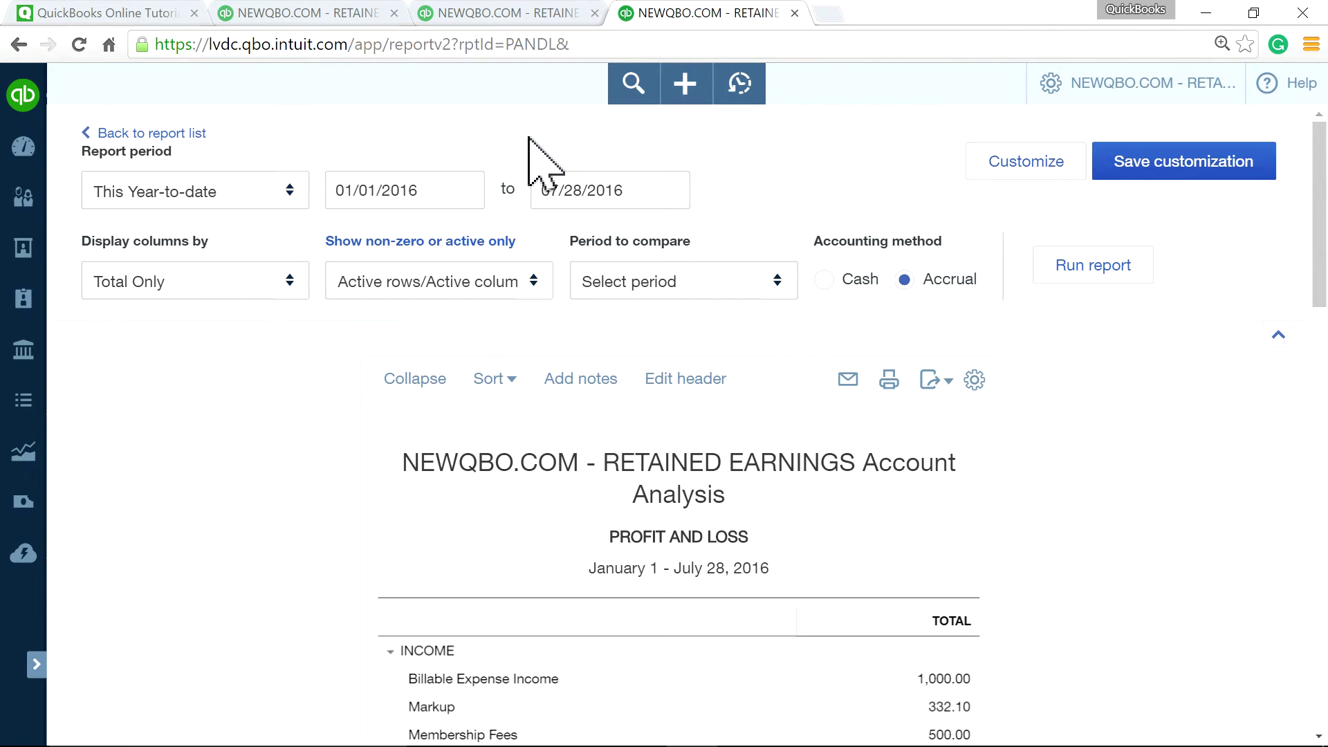
left_click(36, 664)
left_click(82, 419)
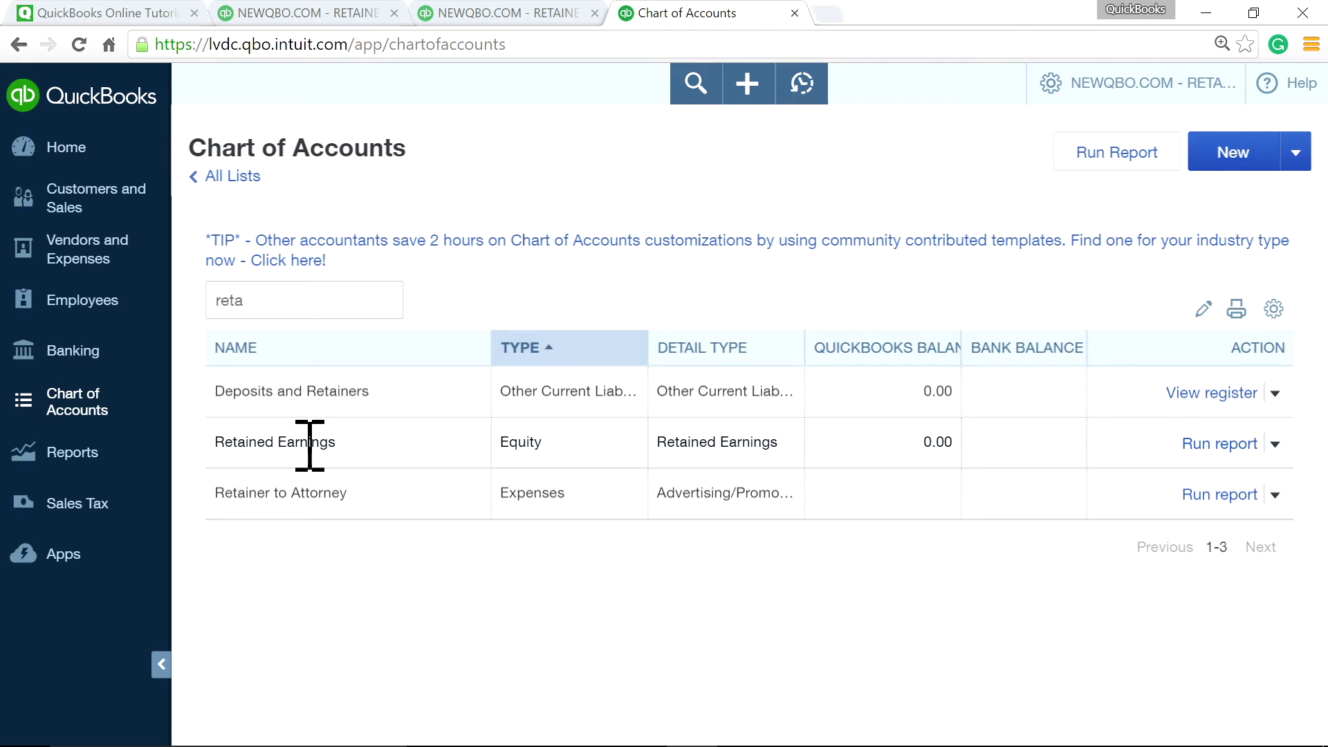
Filter accounts by 'retained' and run the Retained Earnings QuickReport.
double_click(281, 305)
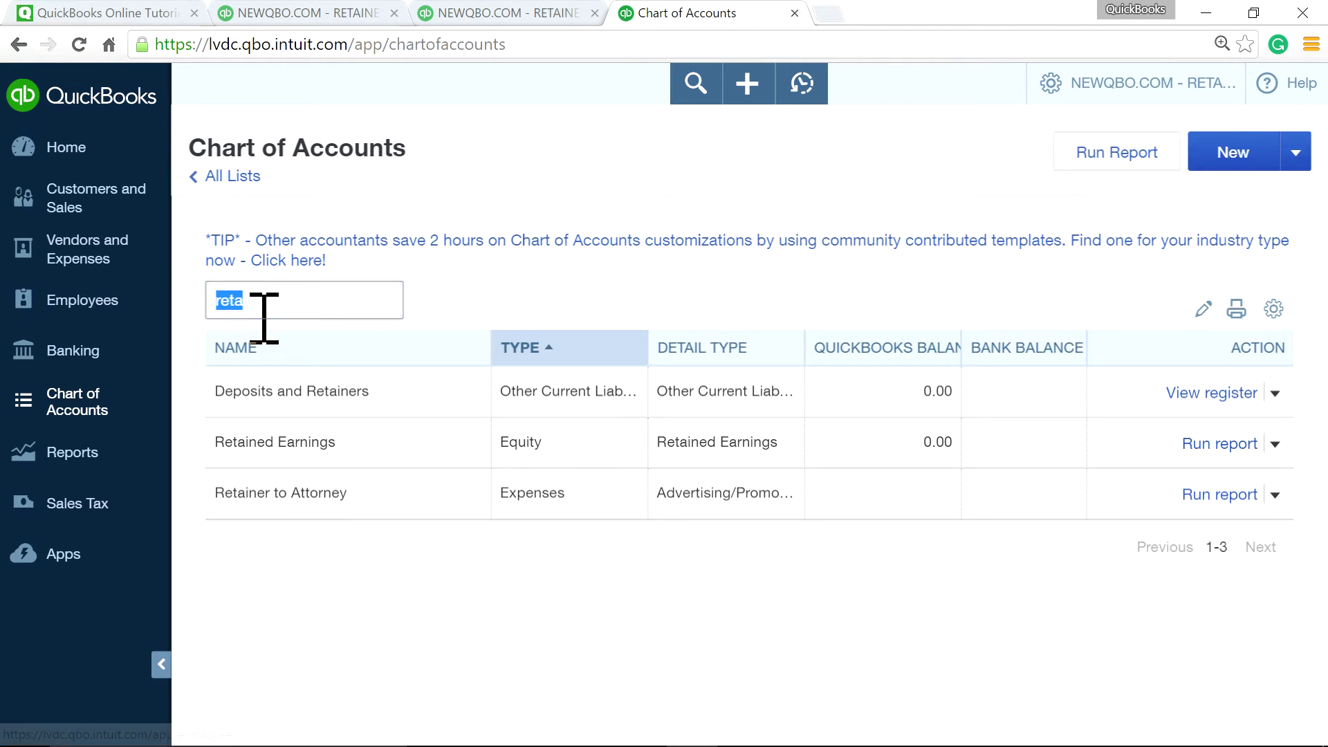
key("BackSpace")
scroll(955, 554, "down", 10)
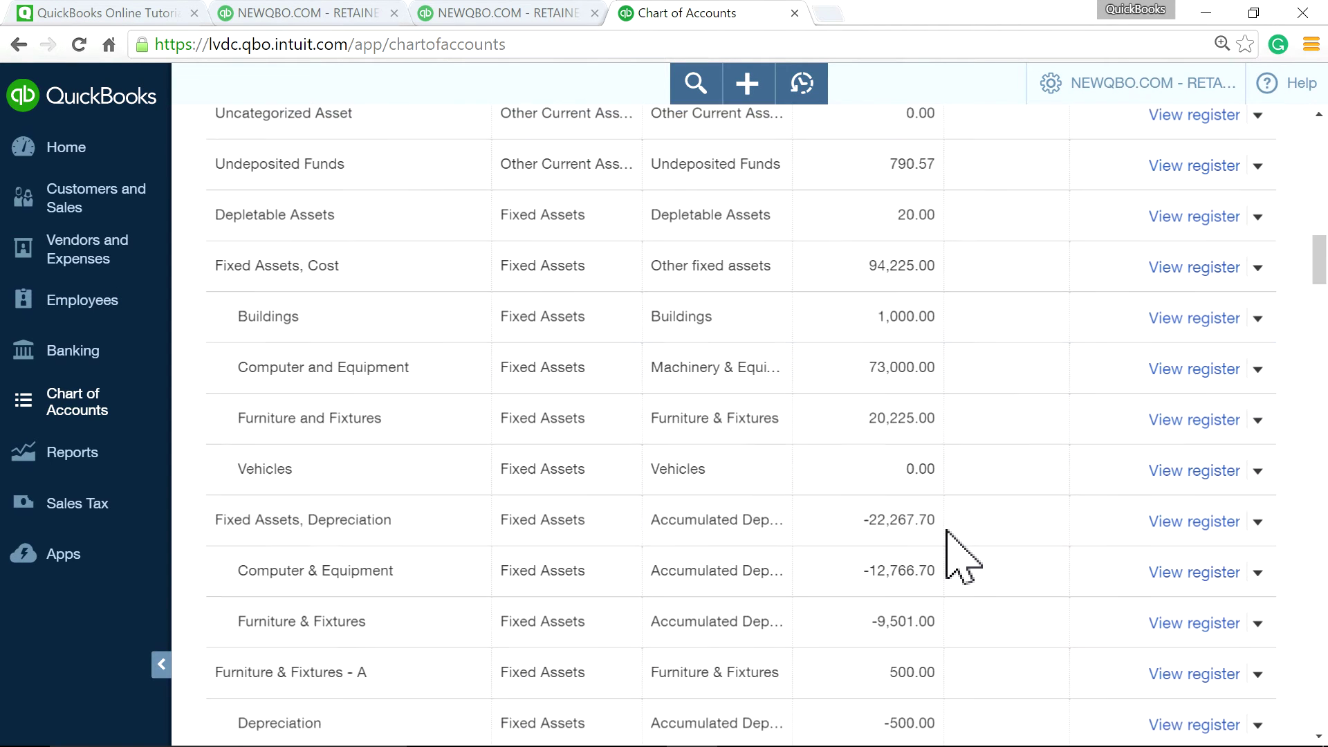
scroll(963, 558, "up", 10)
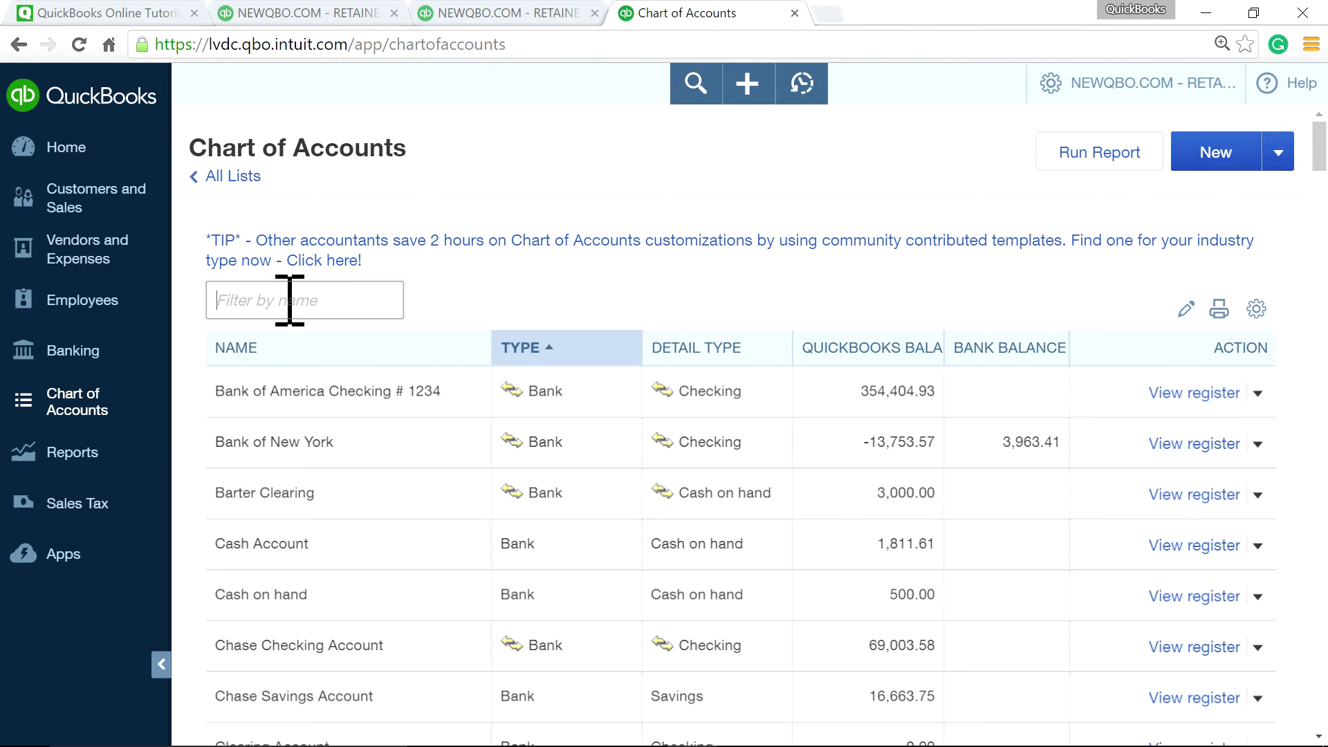
type("retained")
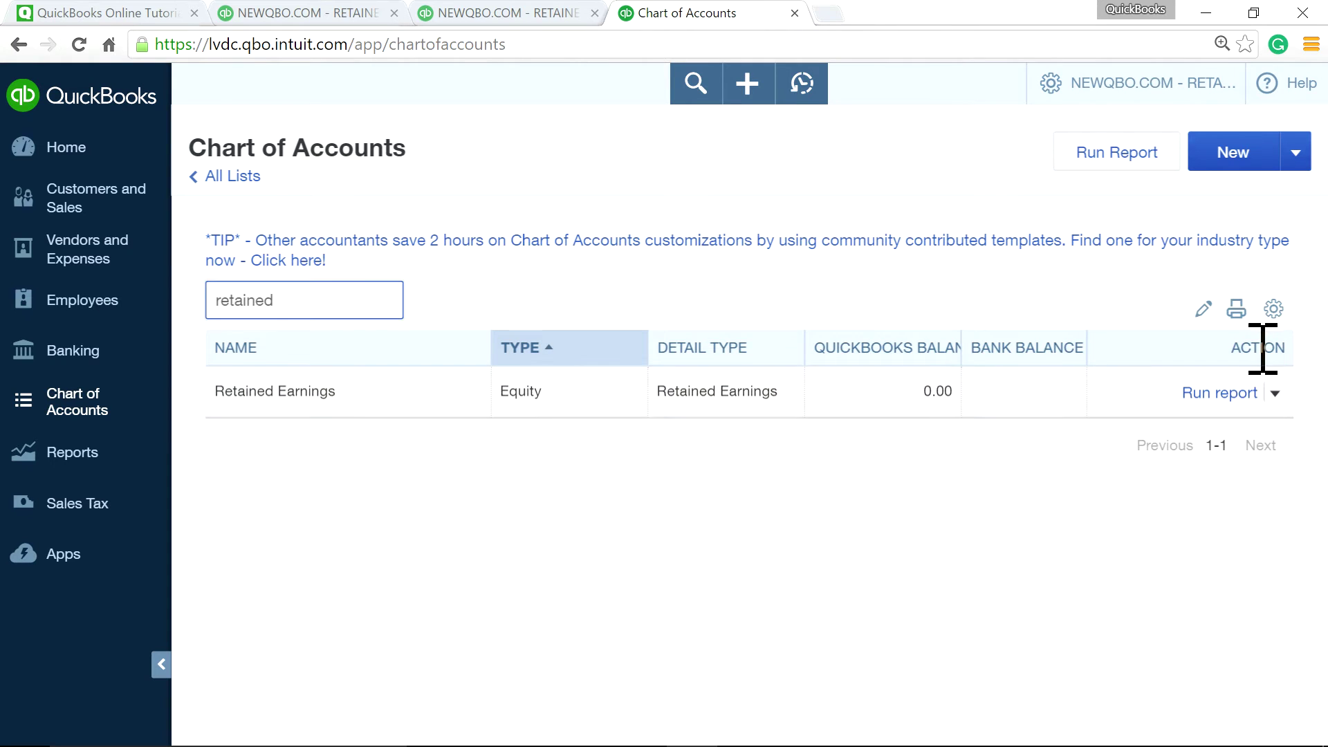
left_click(1200, 395)
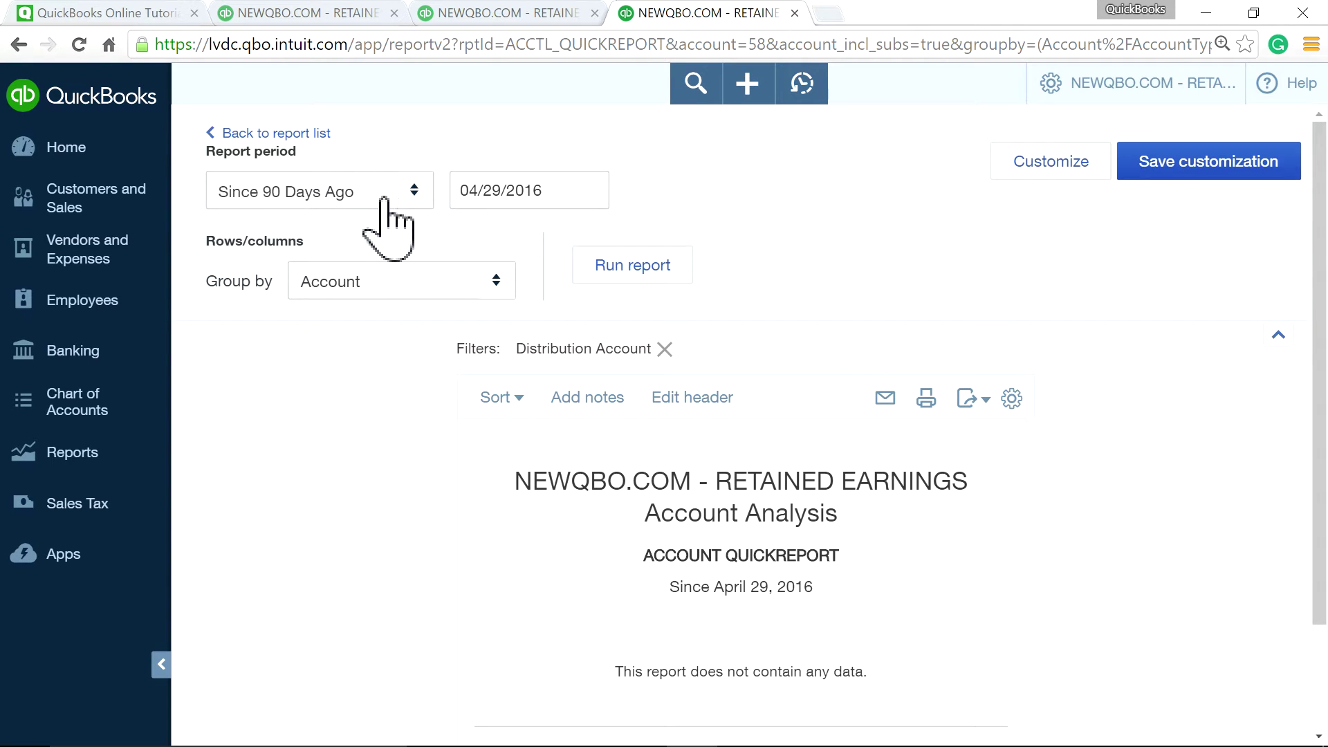
Rerun the Retained Earnings QuickReport for All Dates to show the 01/01/2016 -300,000.00 expense.
left_click(408, 199)
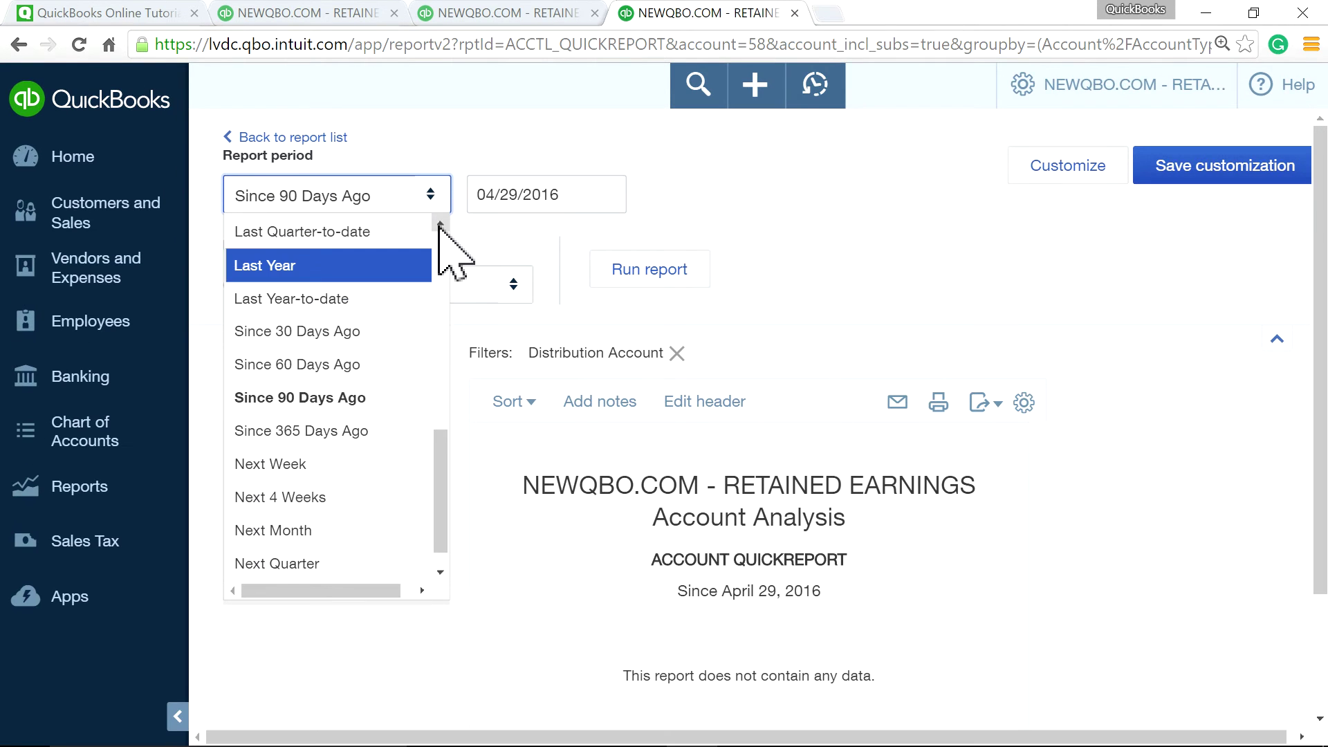
scroll(446, 263, "up", 9)
left_click(349, 241)
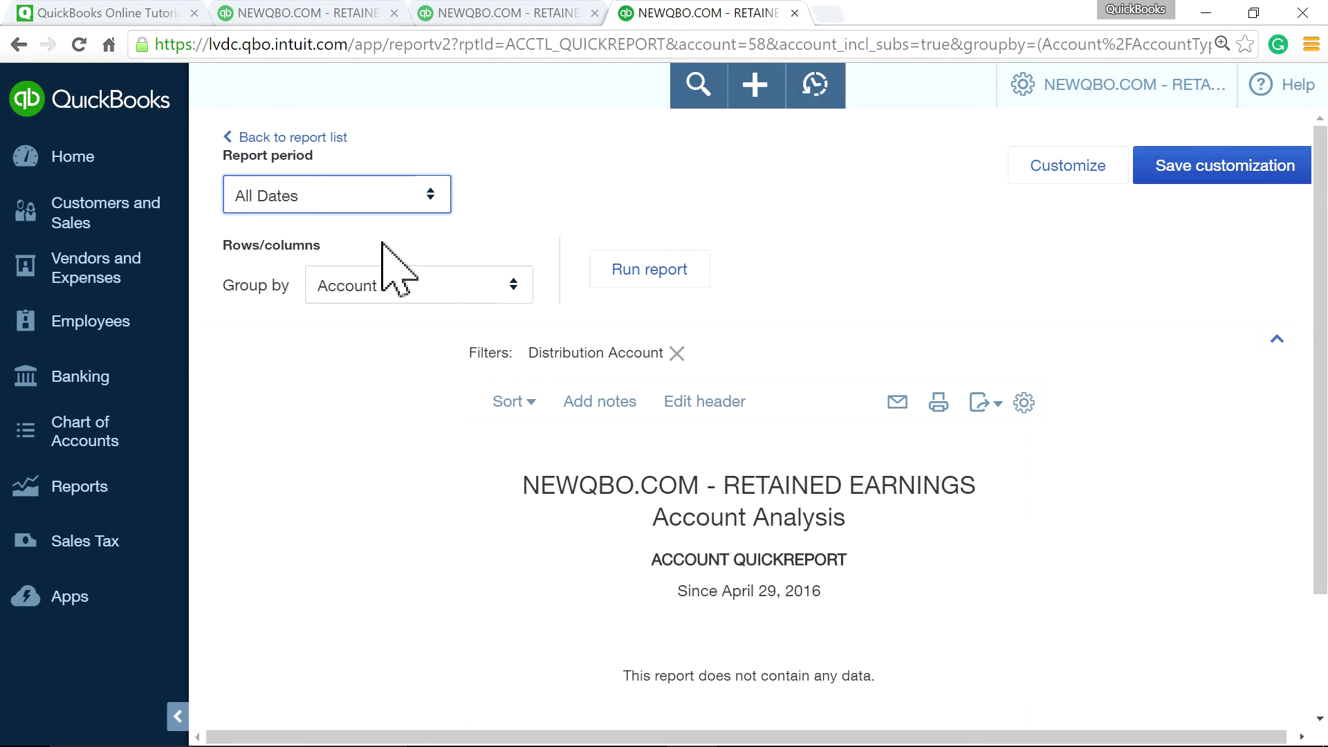
left_click(689, 270)
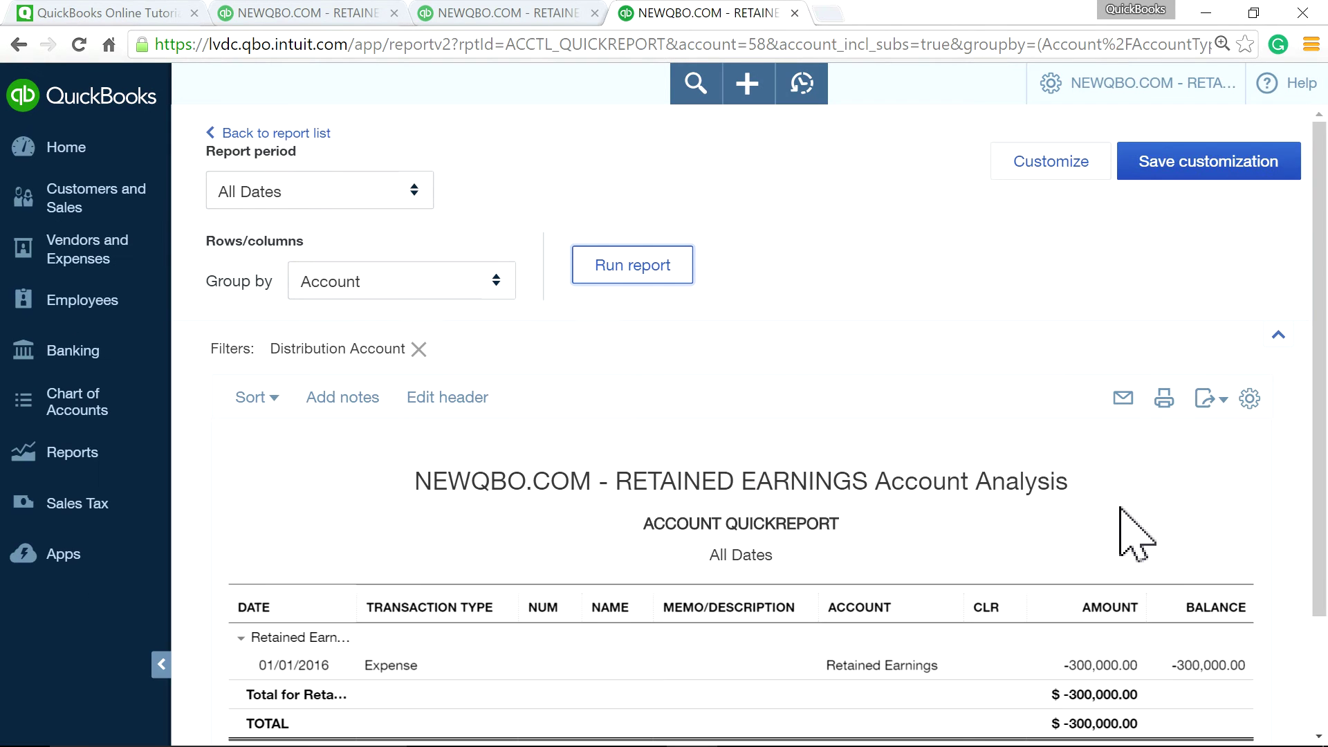
scroll(1127, 534, "down", 2)
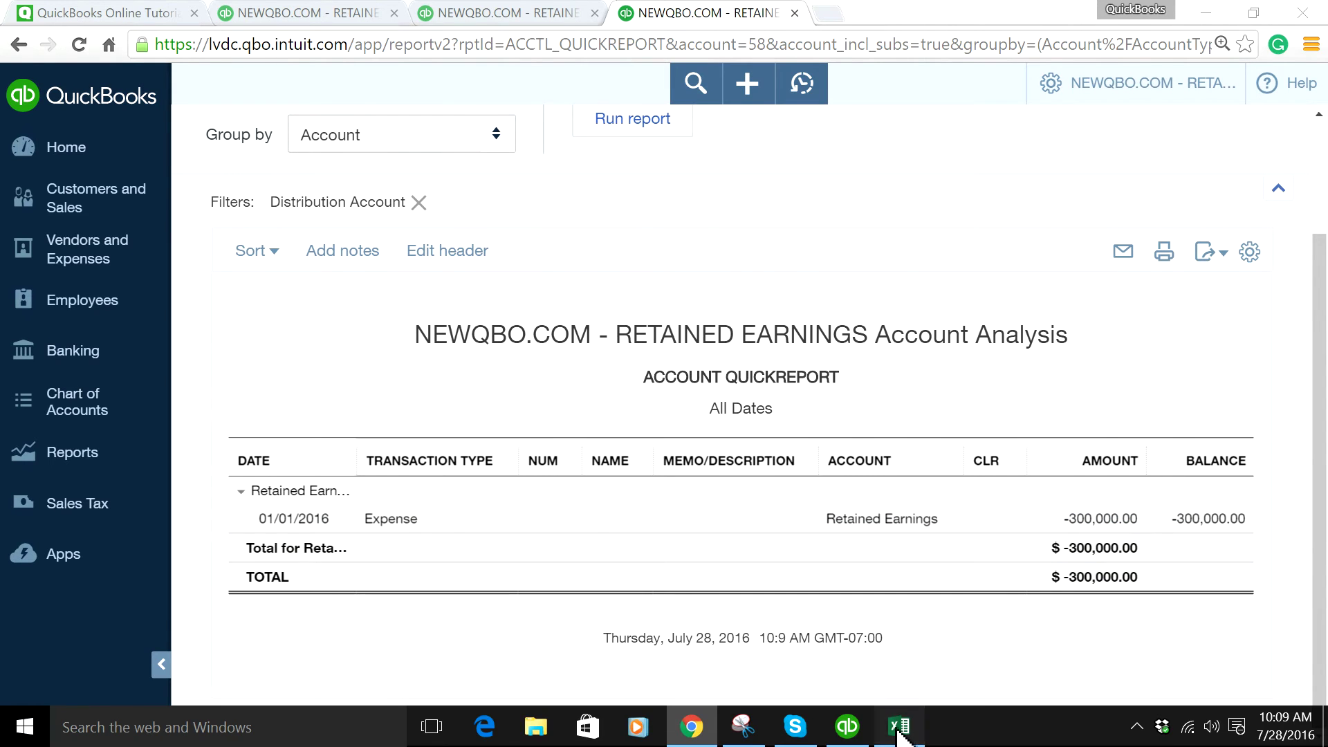
left_click(899, 738)
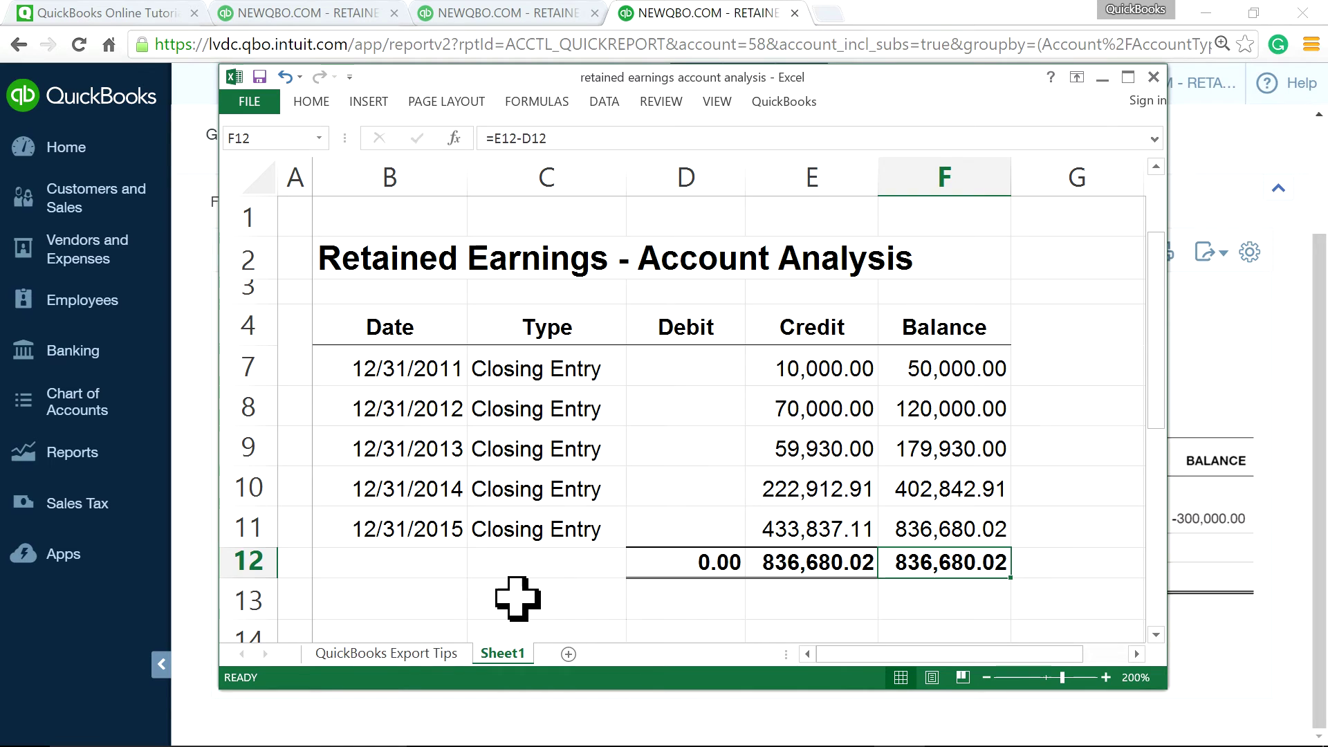
Enter date 1/1/2016 in B13 and type Expense in C13, then check the QuickBooks report.
left_click(457, 602)
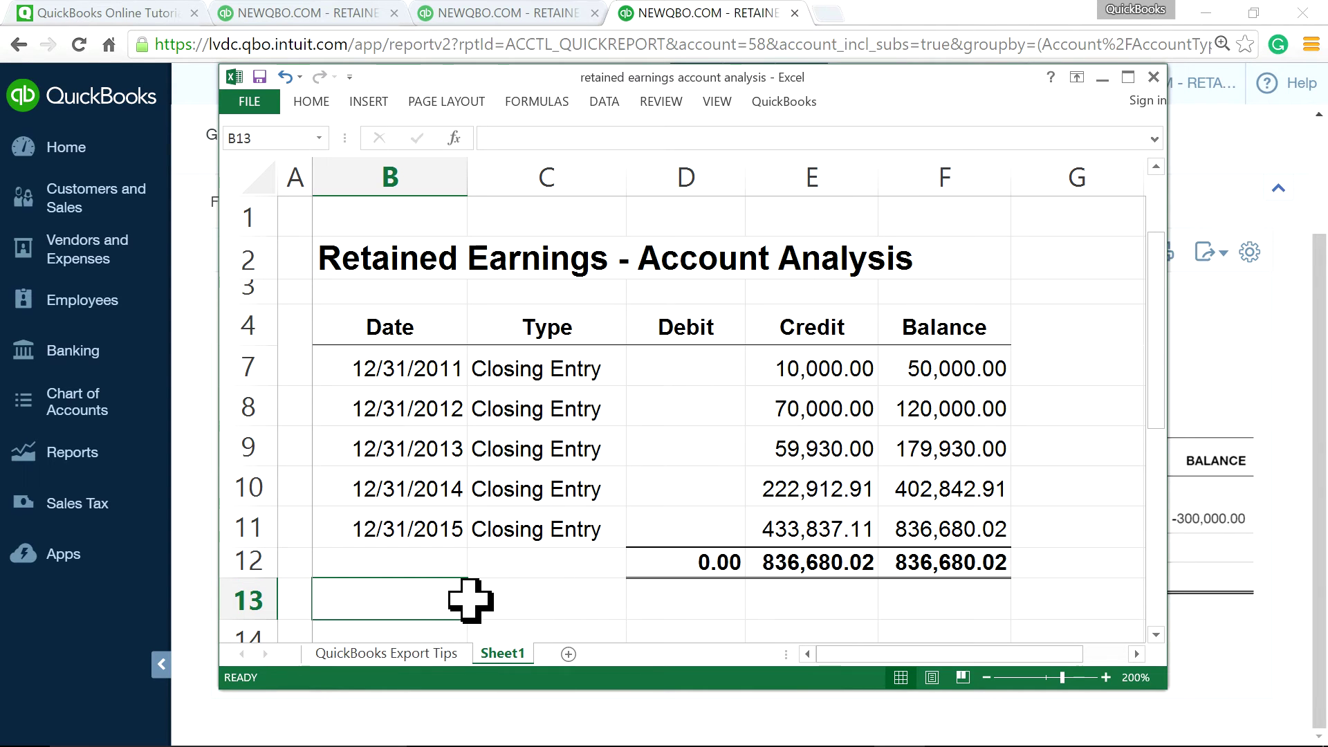
type("1/1/2016")
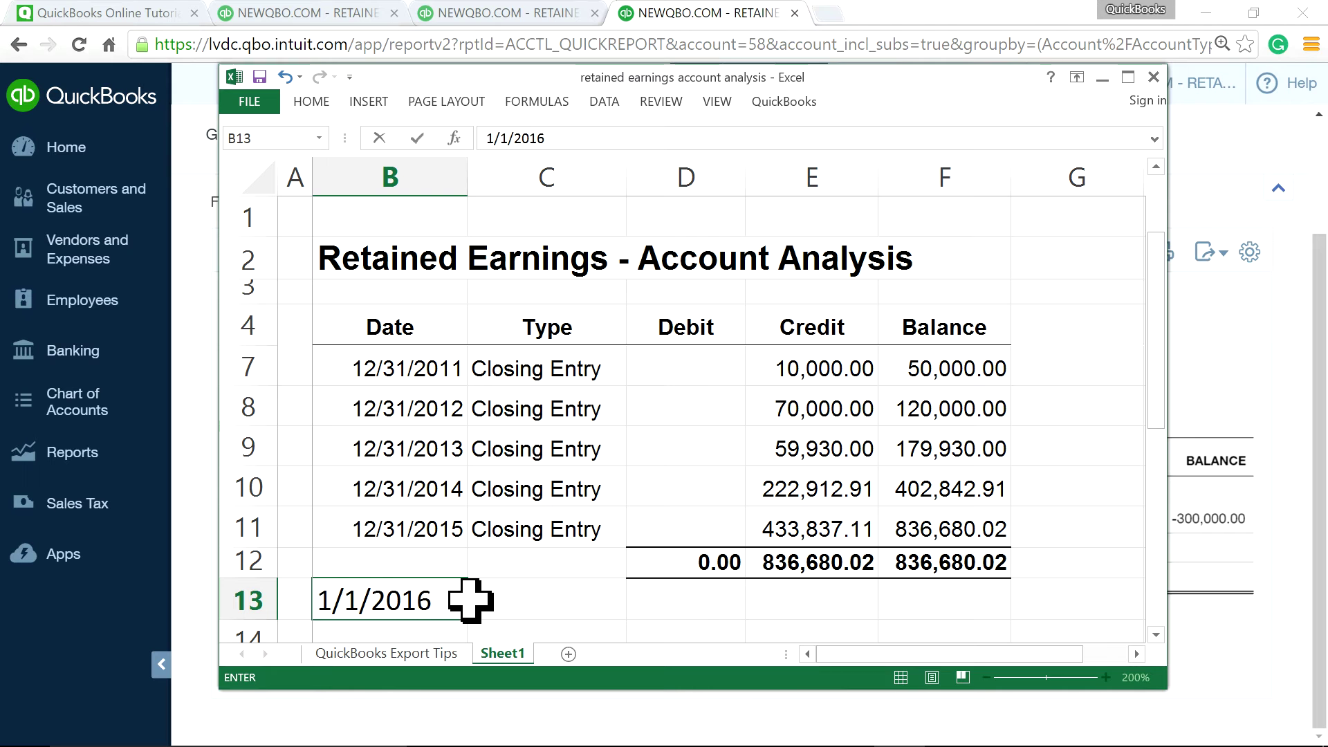
left_click(471, 600)
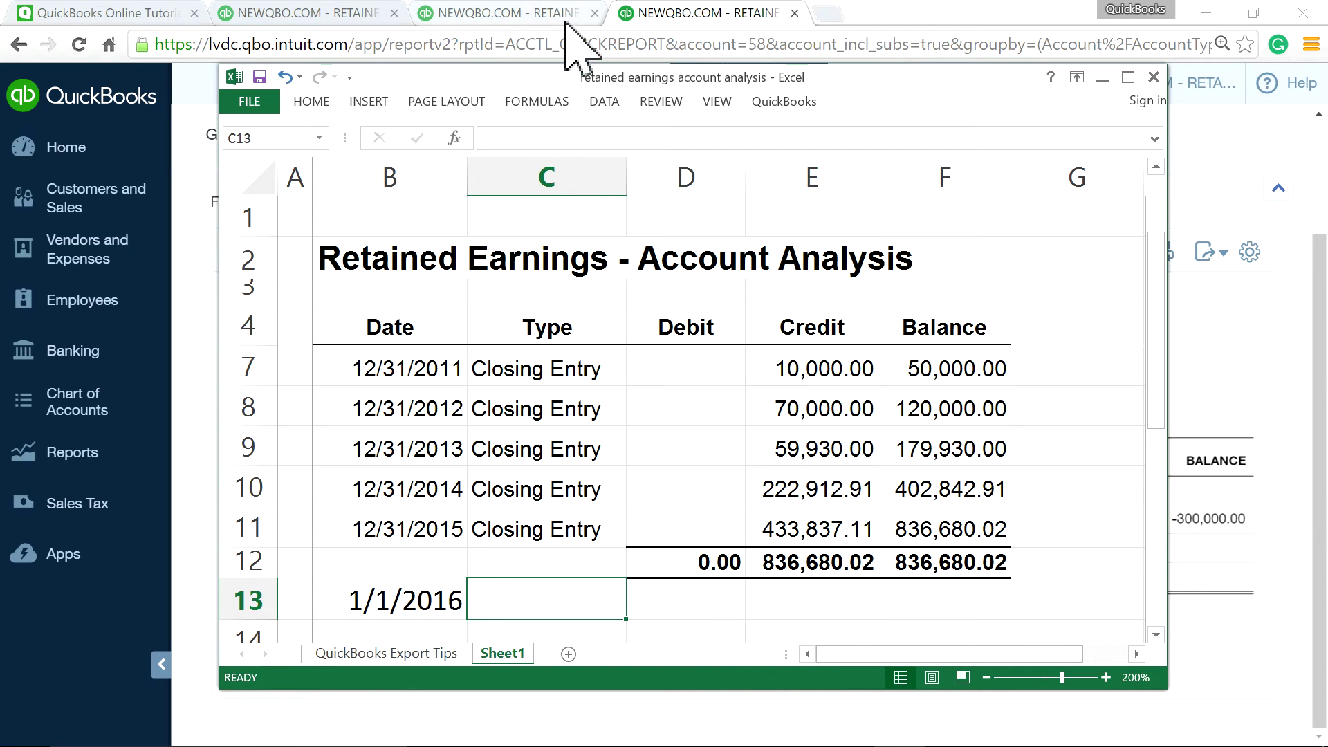
left_click_drag(568, 75, 477, 67)
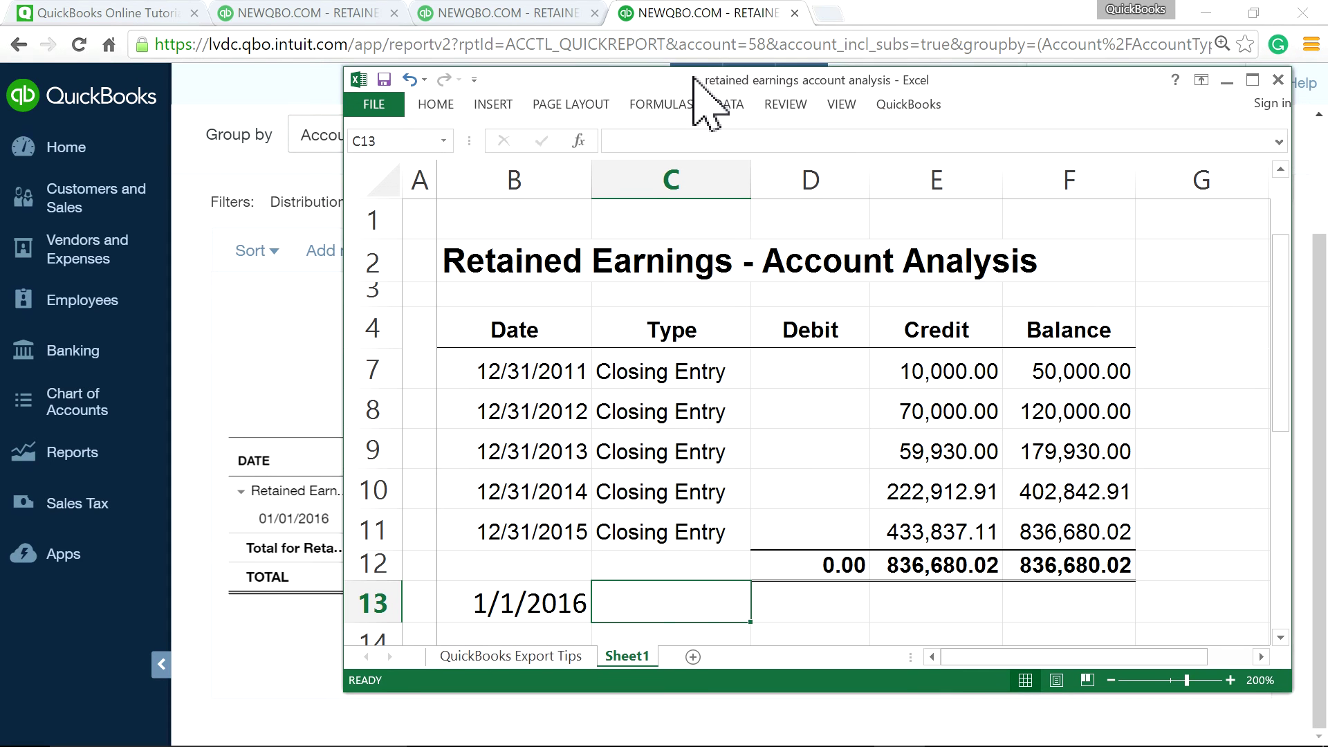
type("Ex")
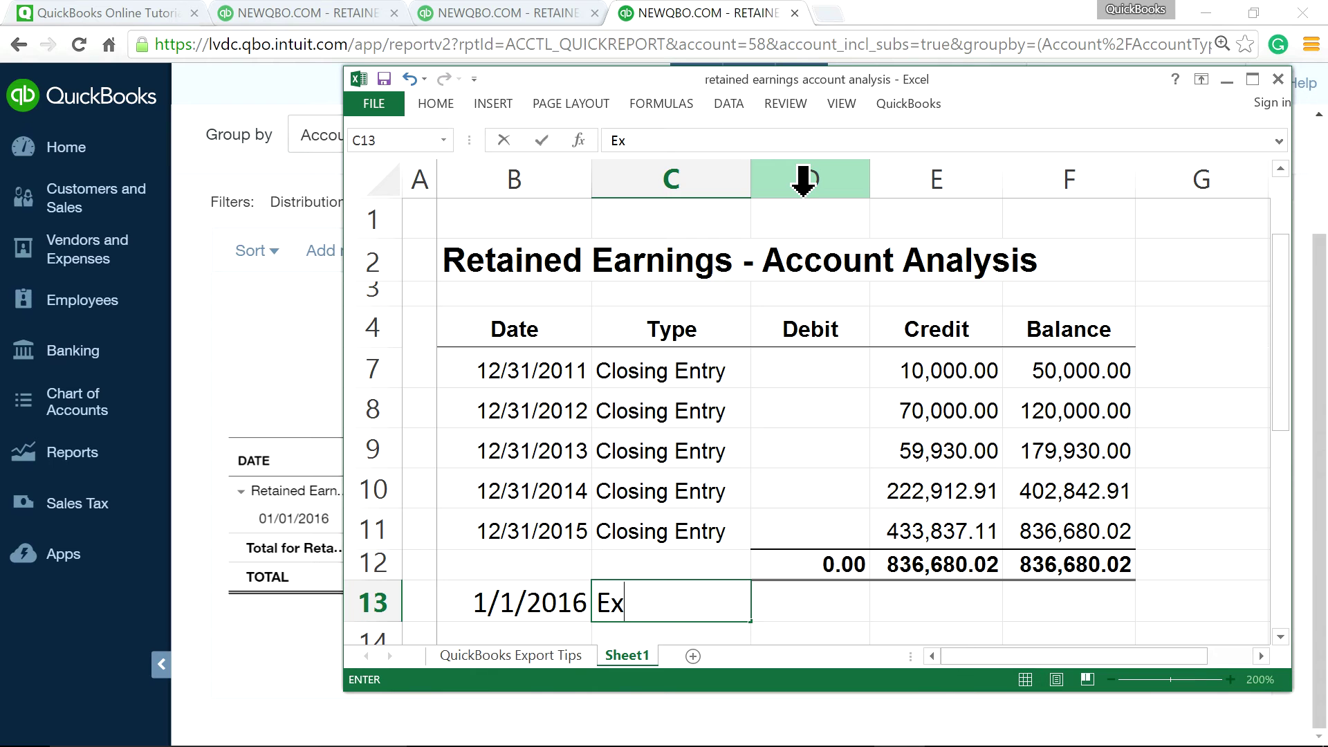
type("pense")
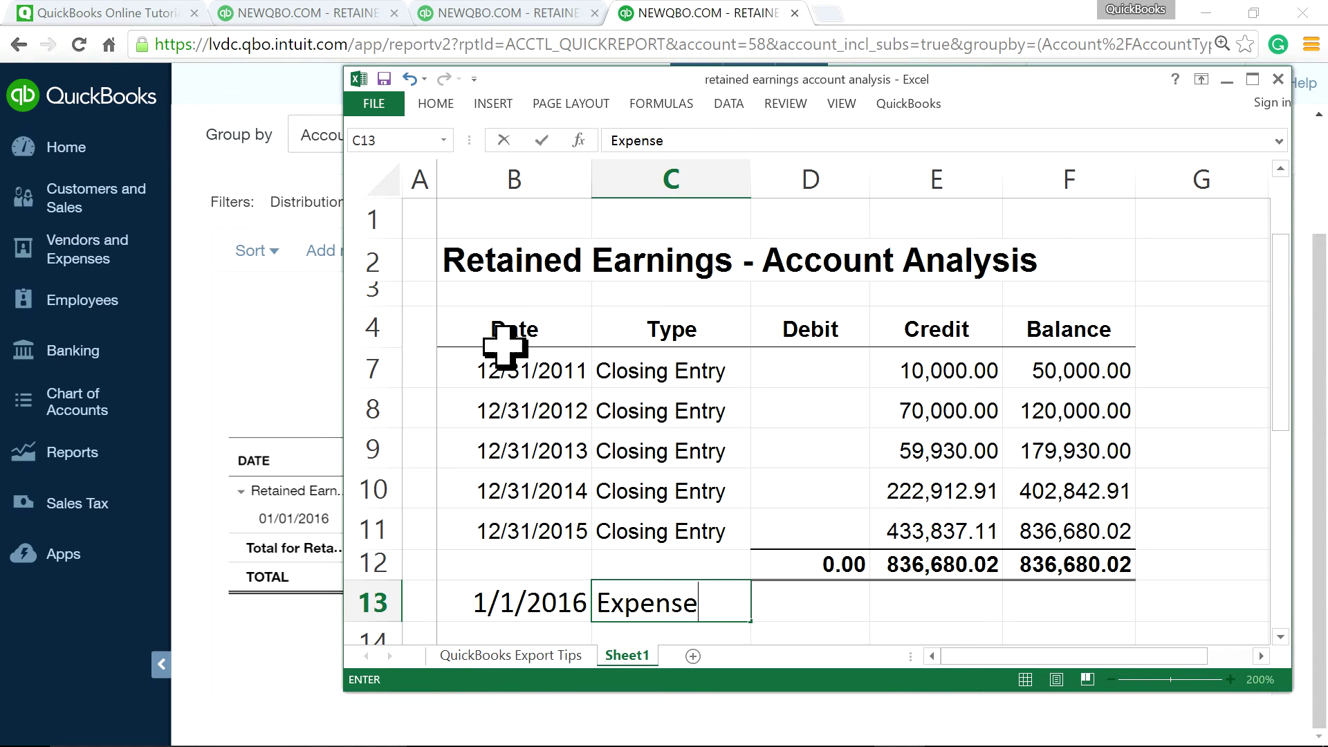
left_click(320, 351)
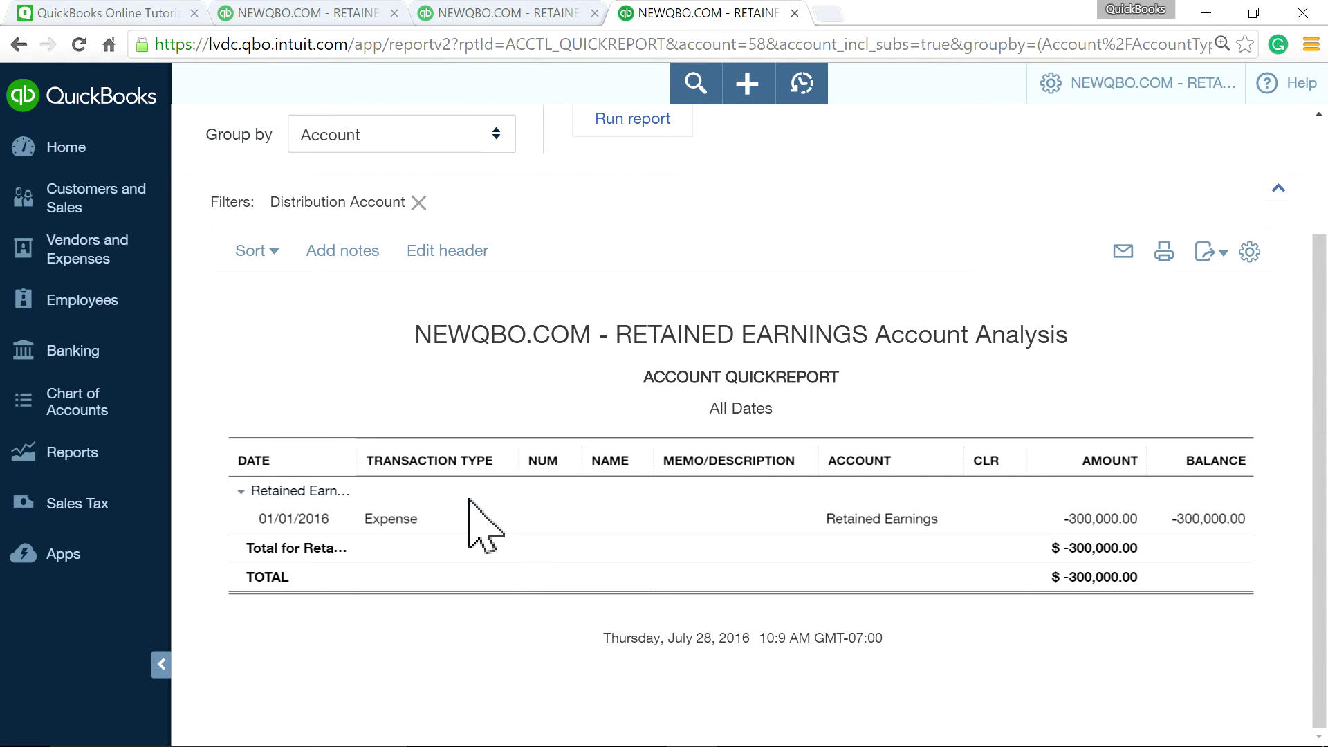
Enter a 300000.00 debit in D13 of the expense row.
mouse_move(761, 744)
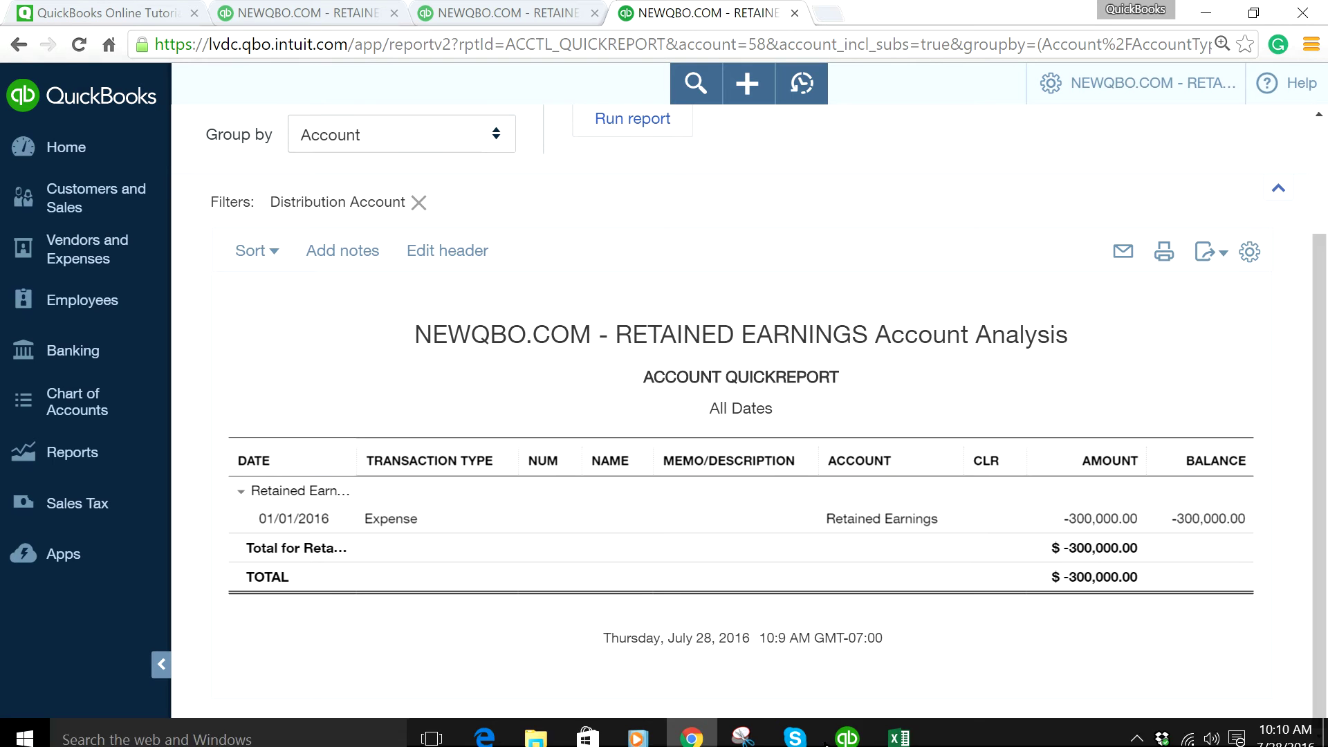
left_click(910, 735)
left_click(816, 595)
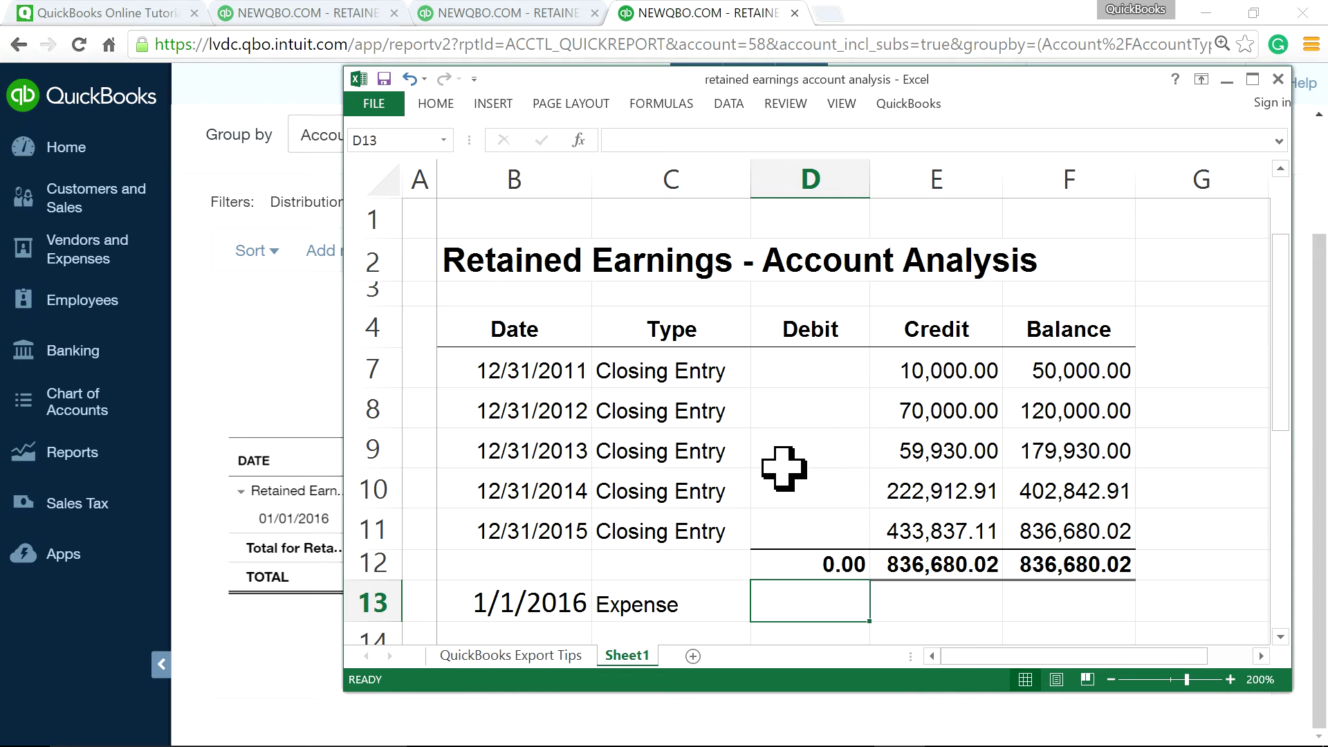
type("300000")
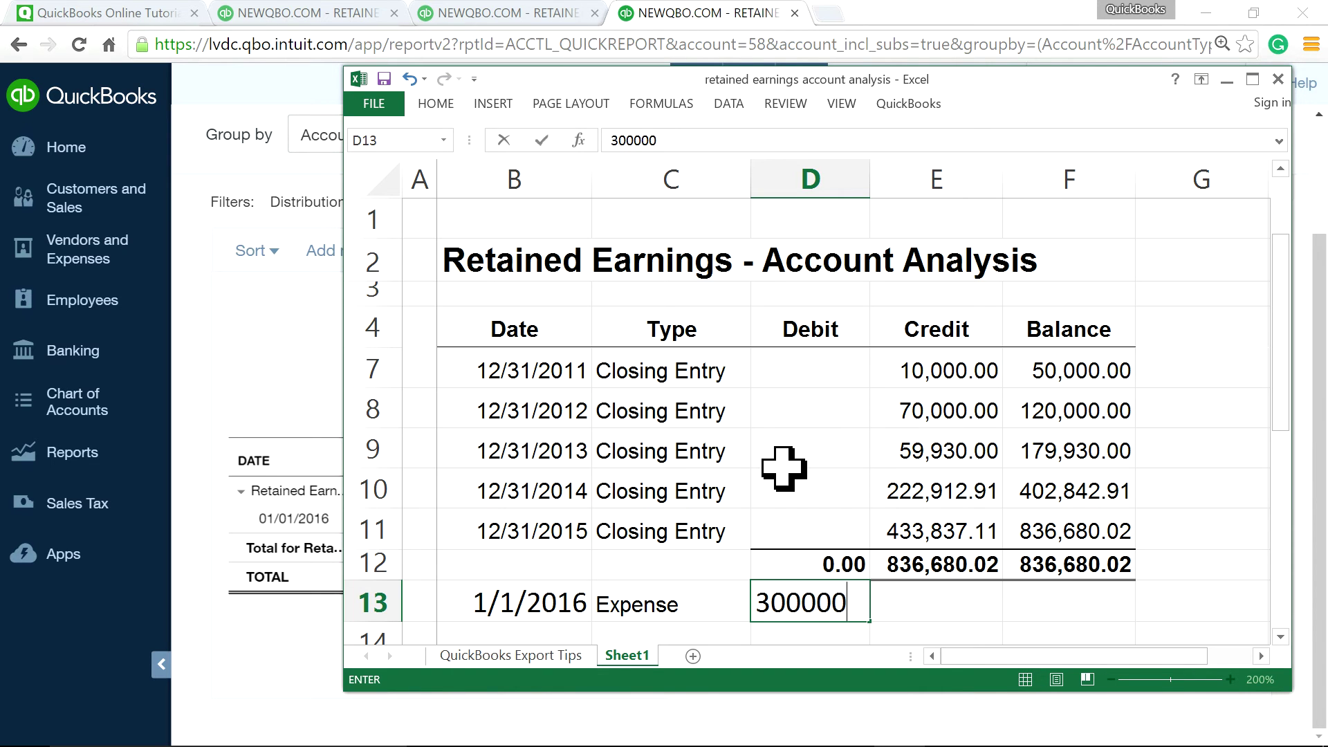
type(".00")
key("Tab")
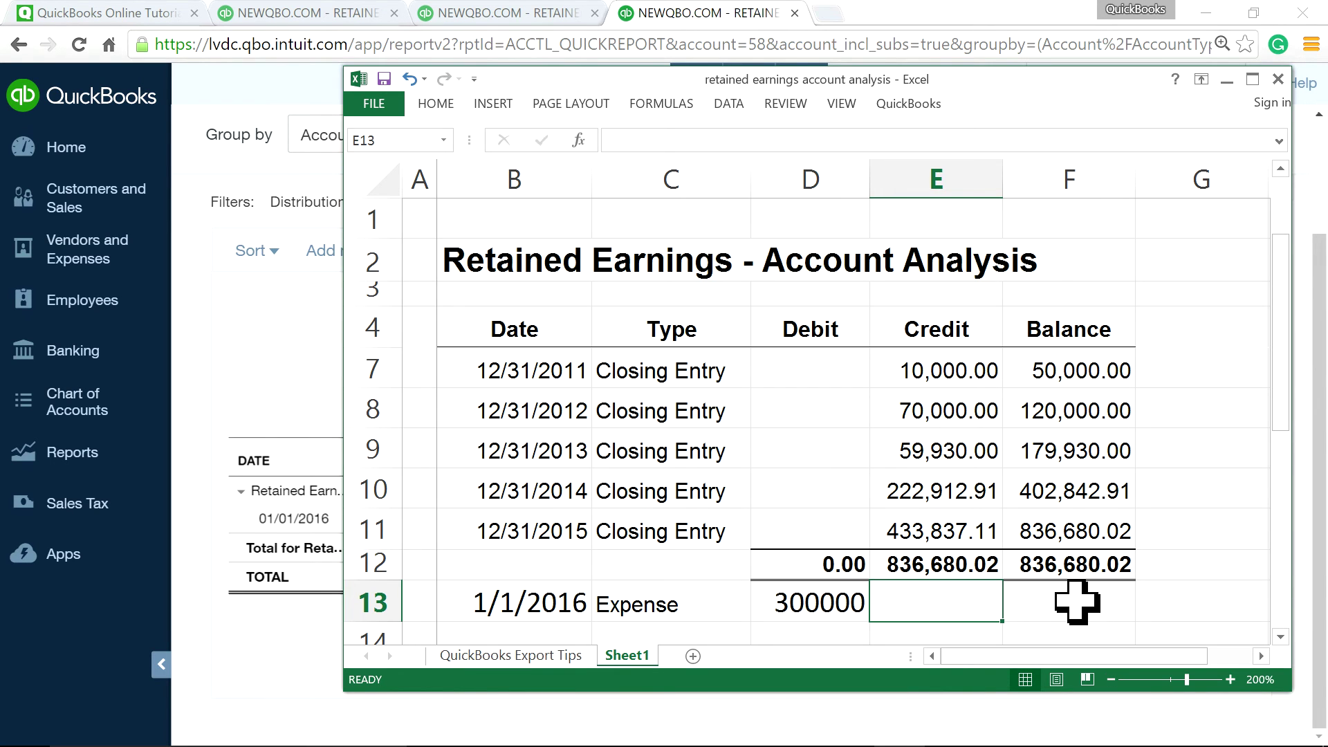
Compute the F13 balance as =F12-D13 (536,680.02) and widen column F.
left_click(1077, 602)
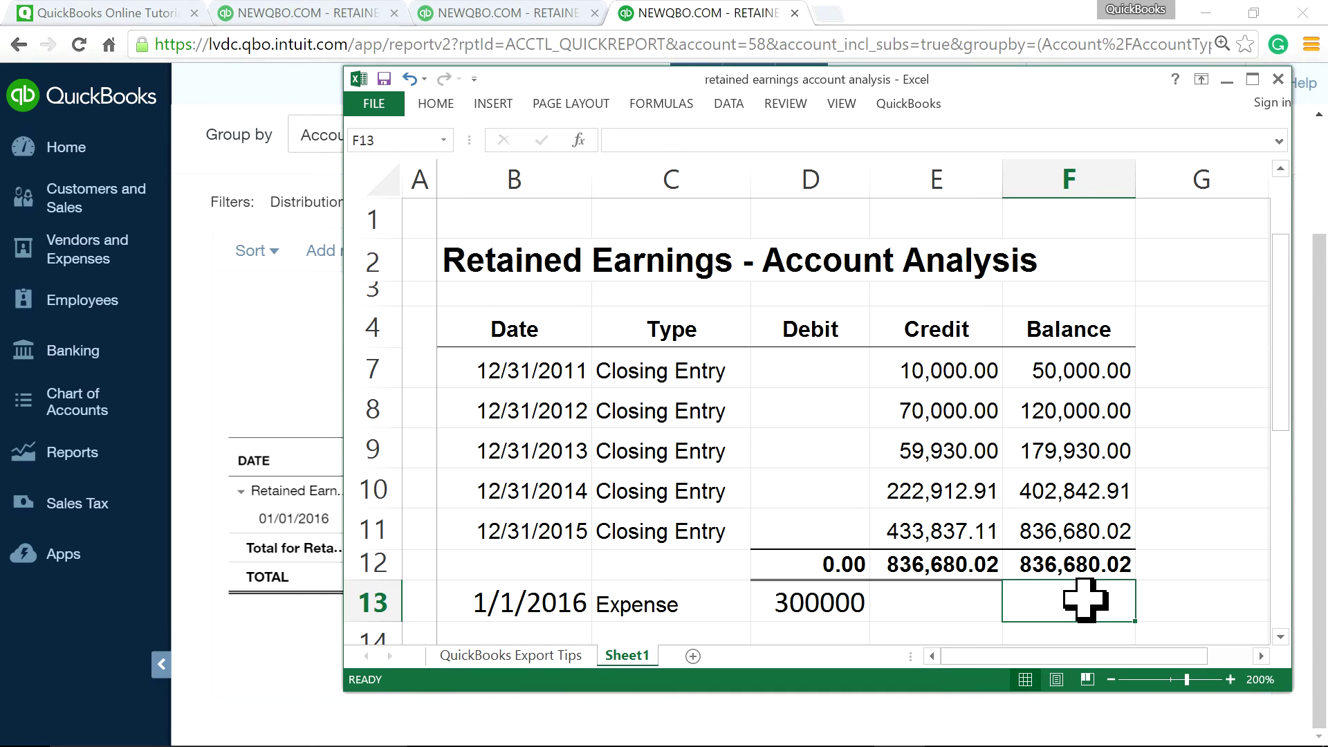
type("=")
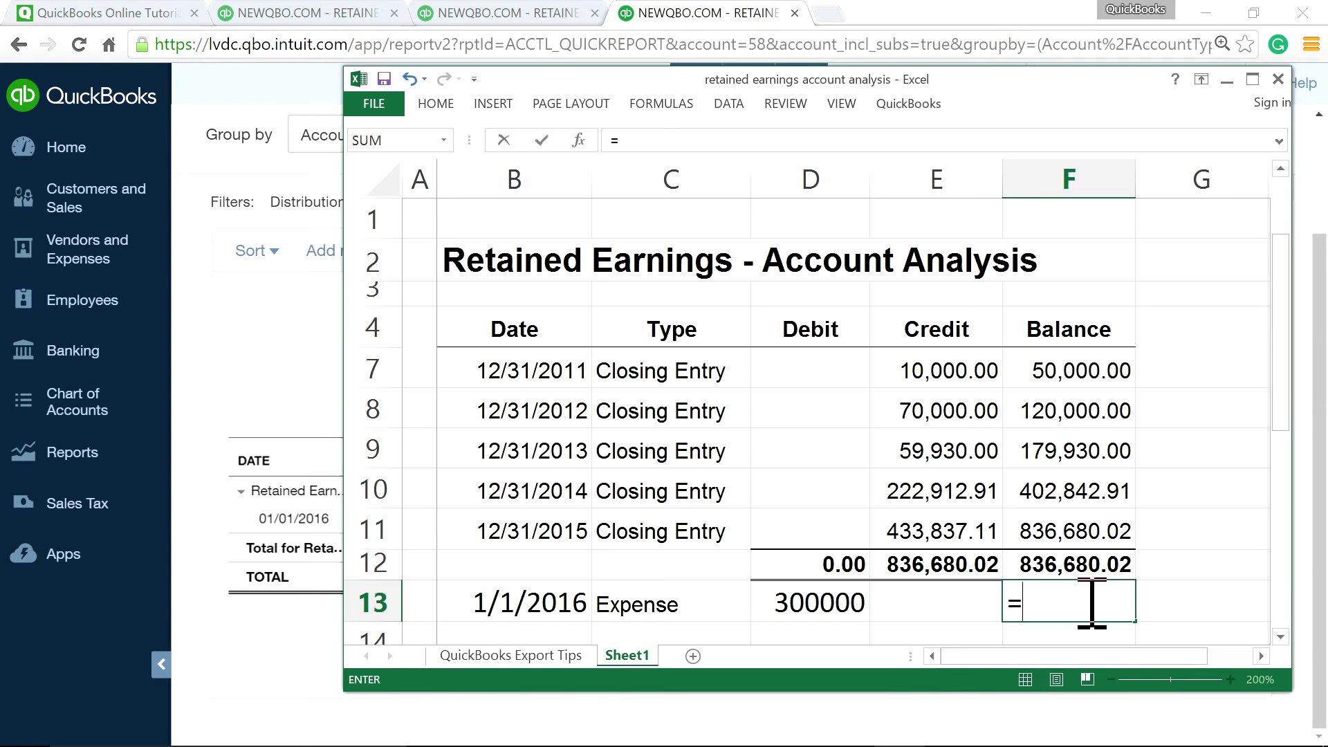
left_click(1041, 564)
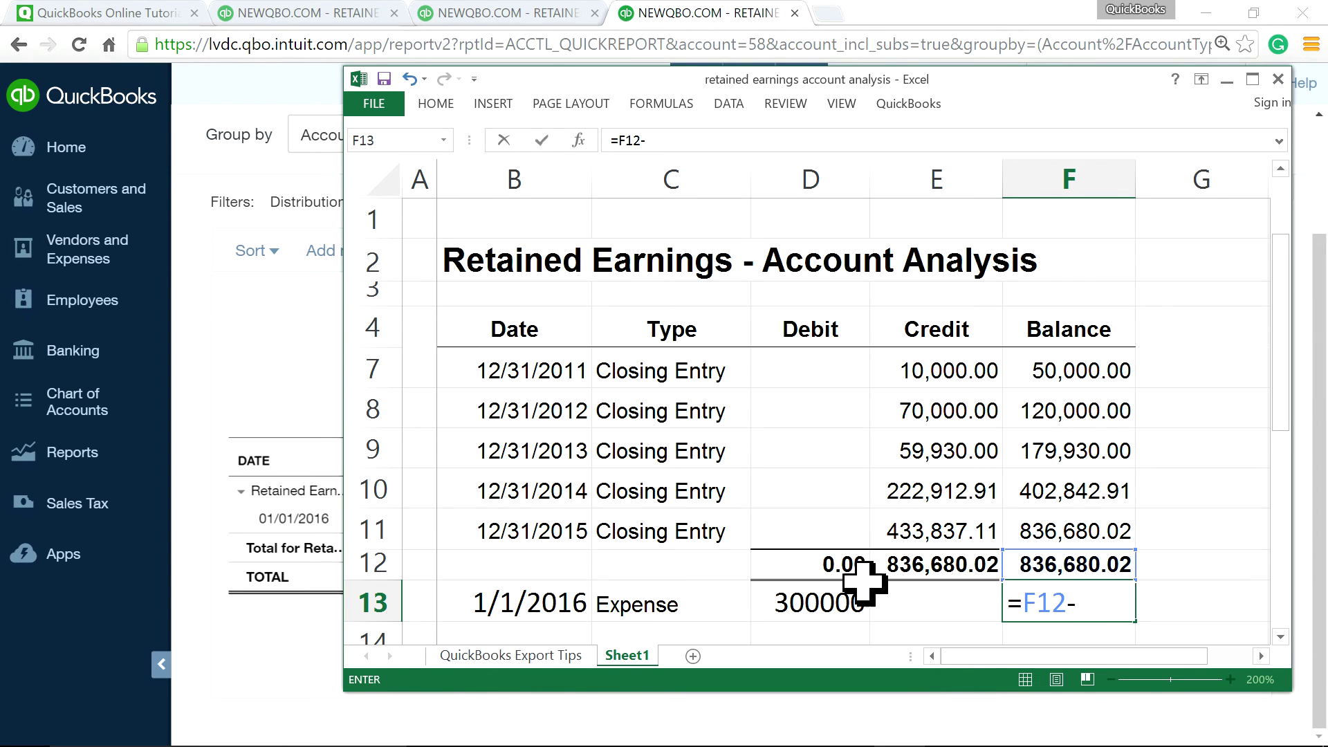
left_click(833, 599)
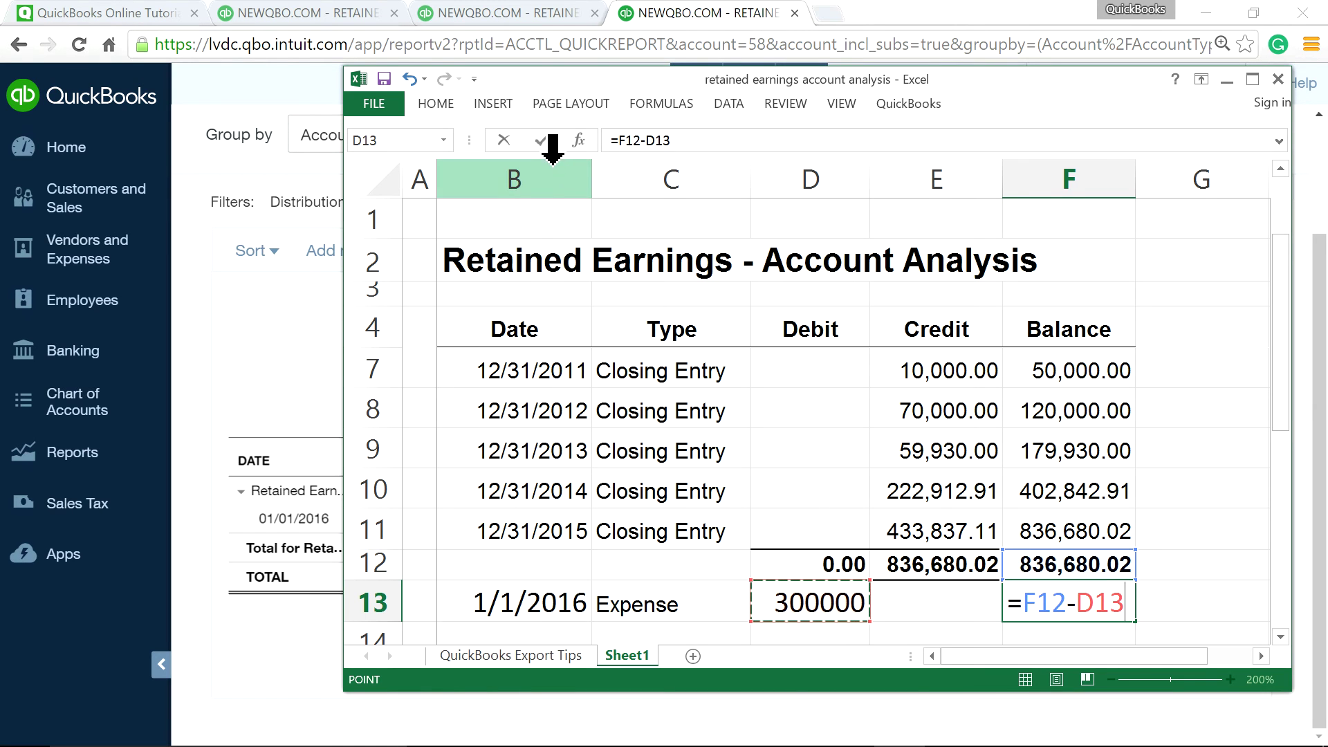
left_click(542, 140)
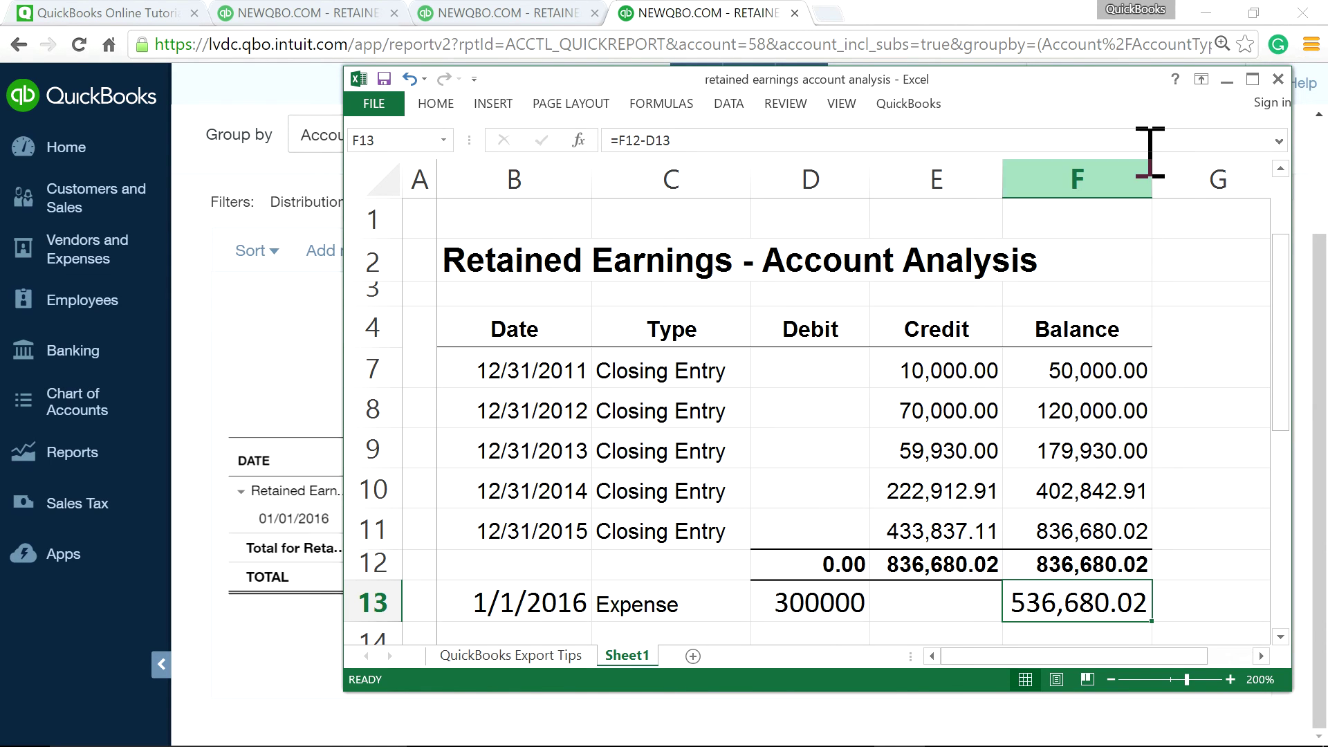
left_click_drag(1156, 179, 1181, 181)
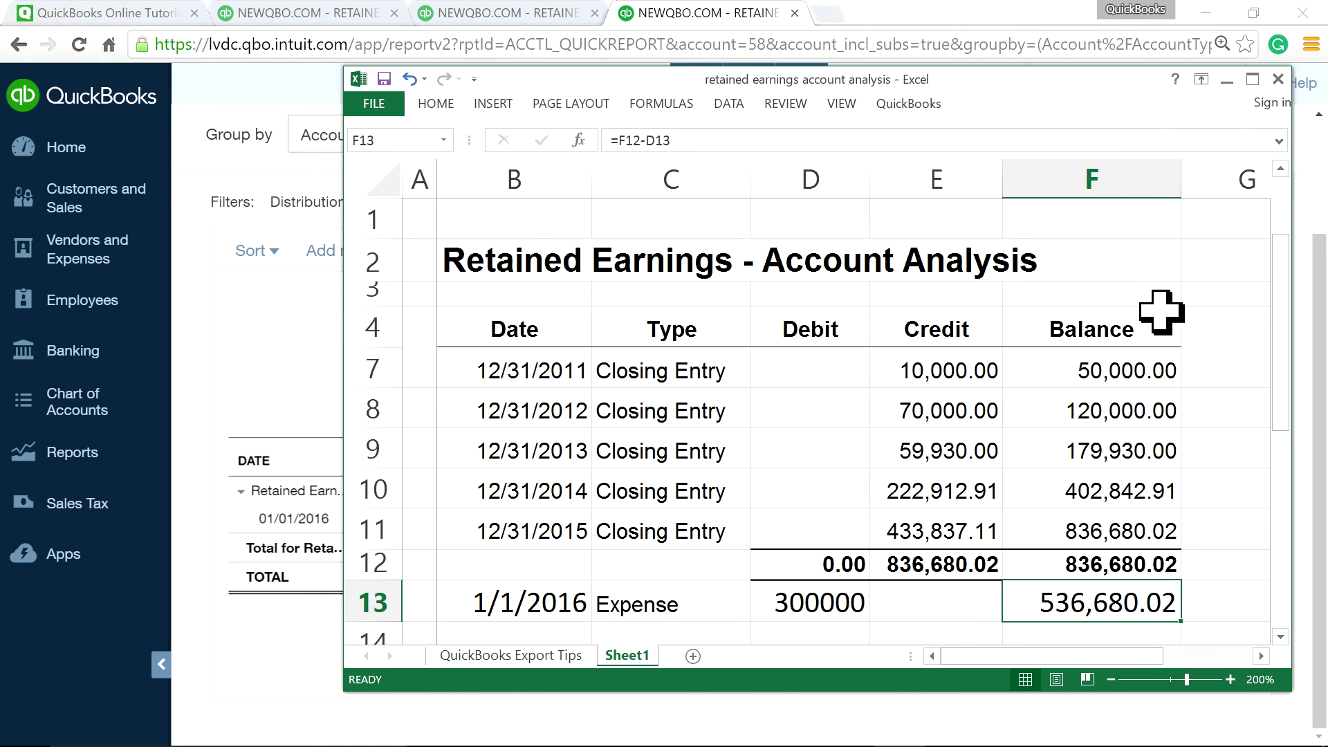
left_click(809, 600)
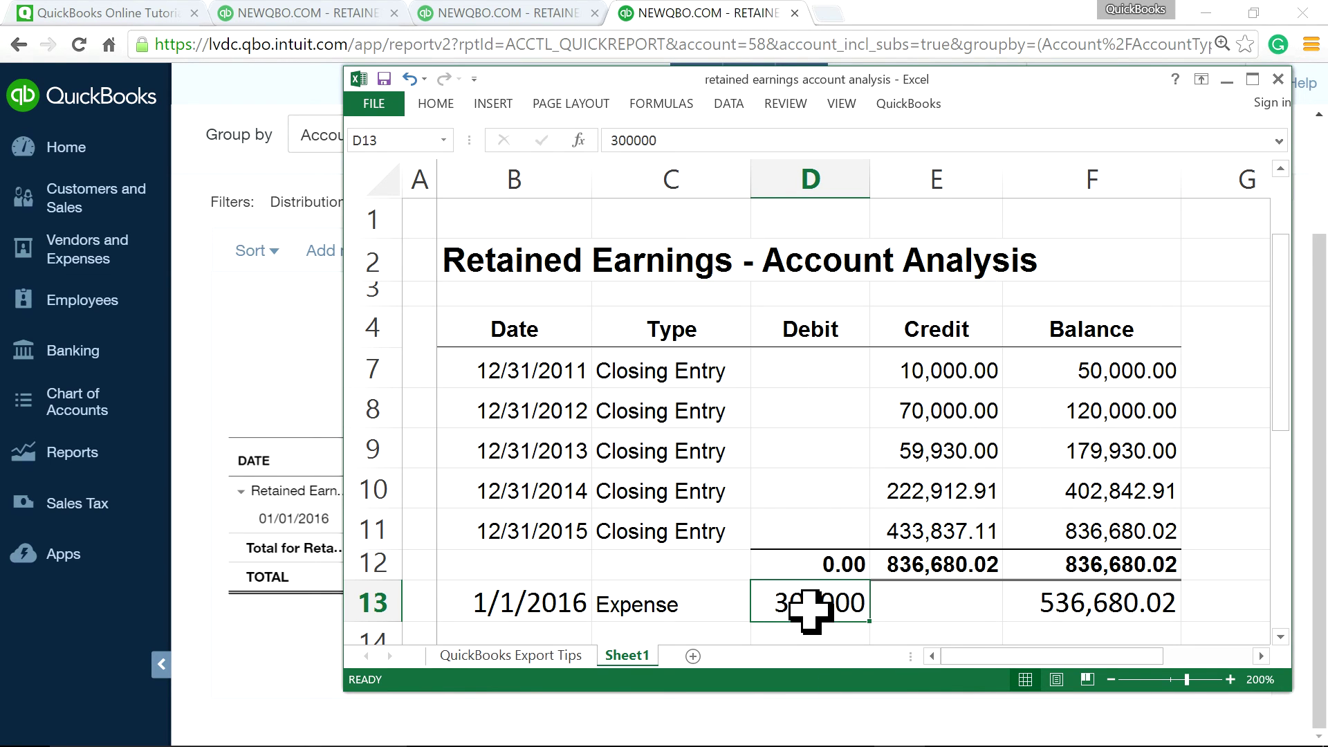
right_click(809, 605)
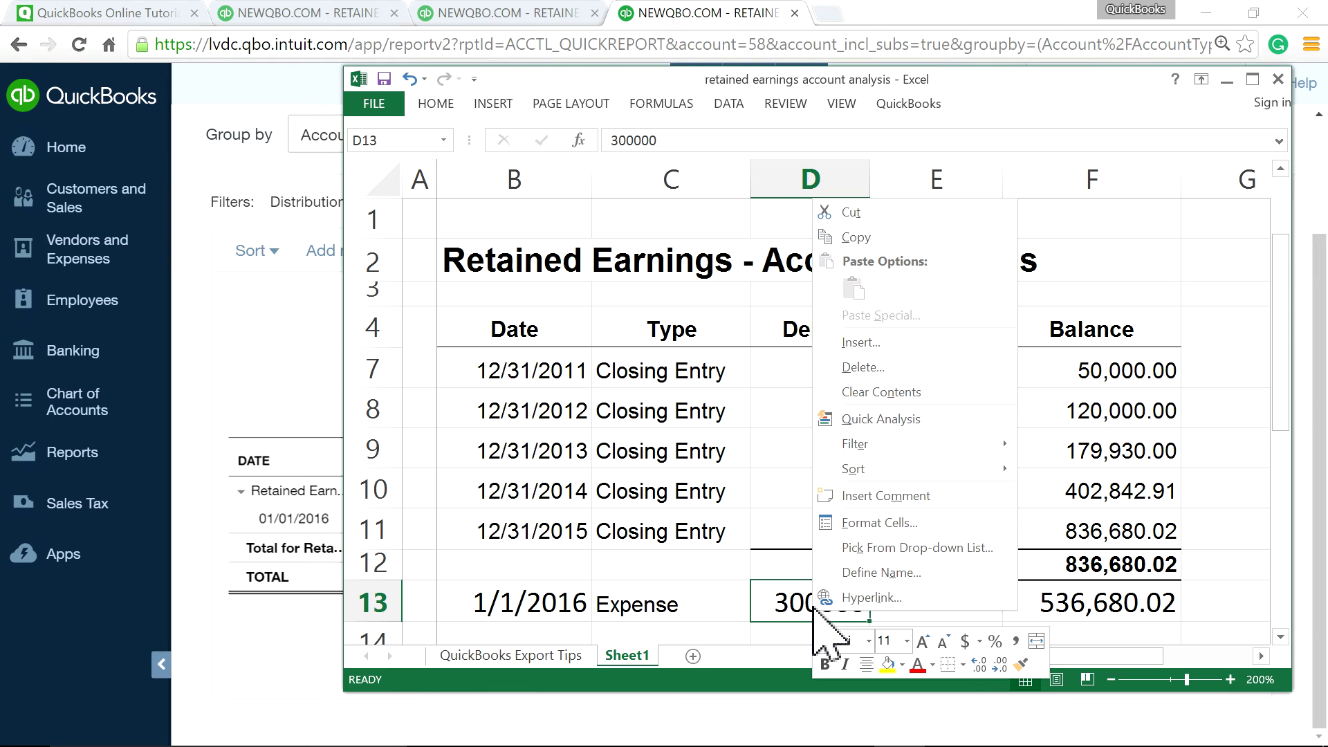
Format D13 as Number with a 1000 separator so it reads 300,000.00.
left_click(853, 524)
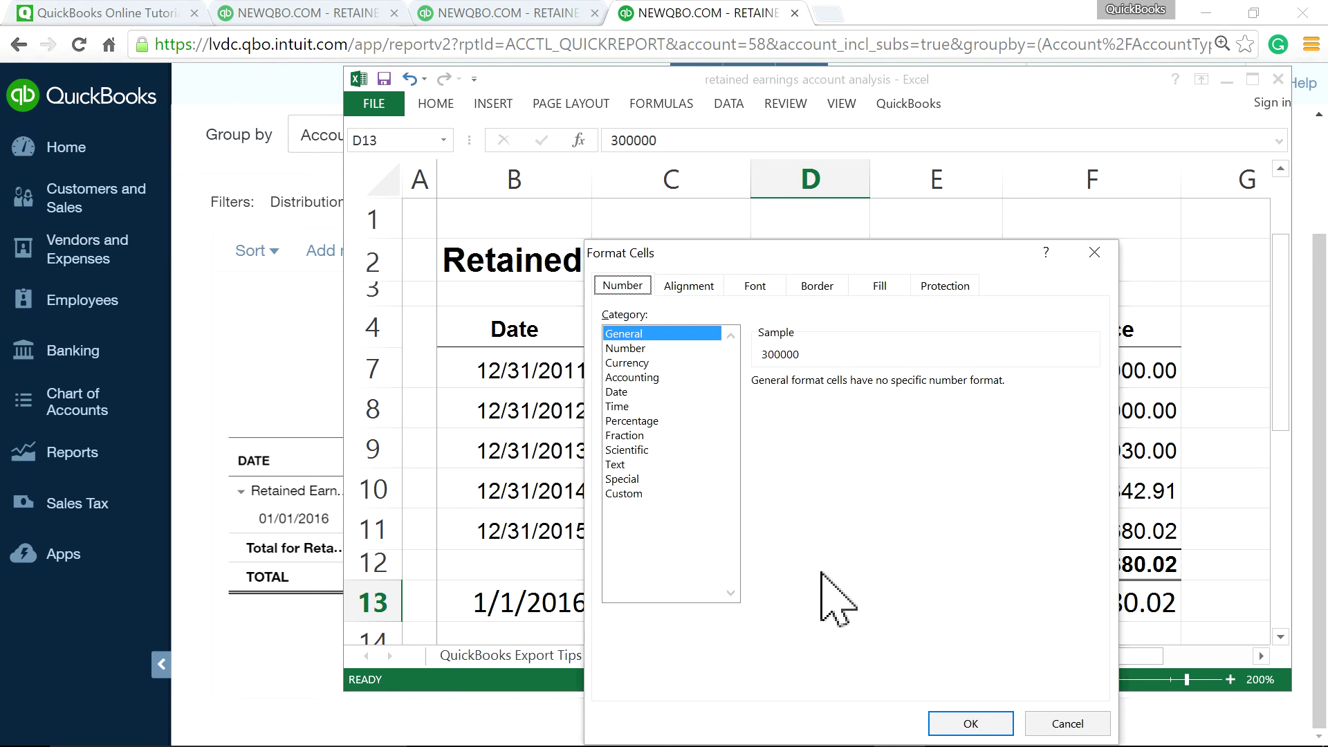
left_click(632, 349)
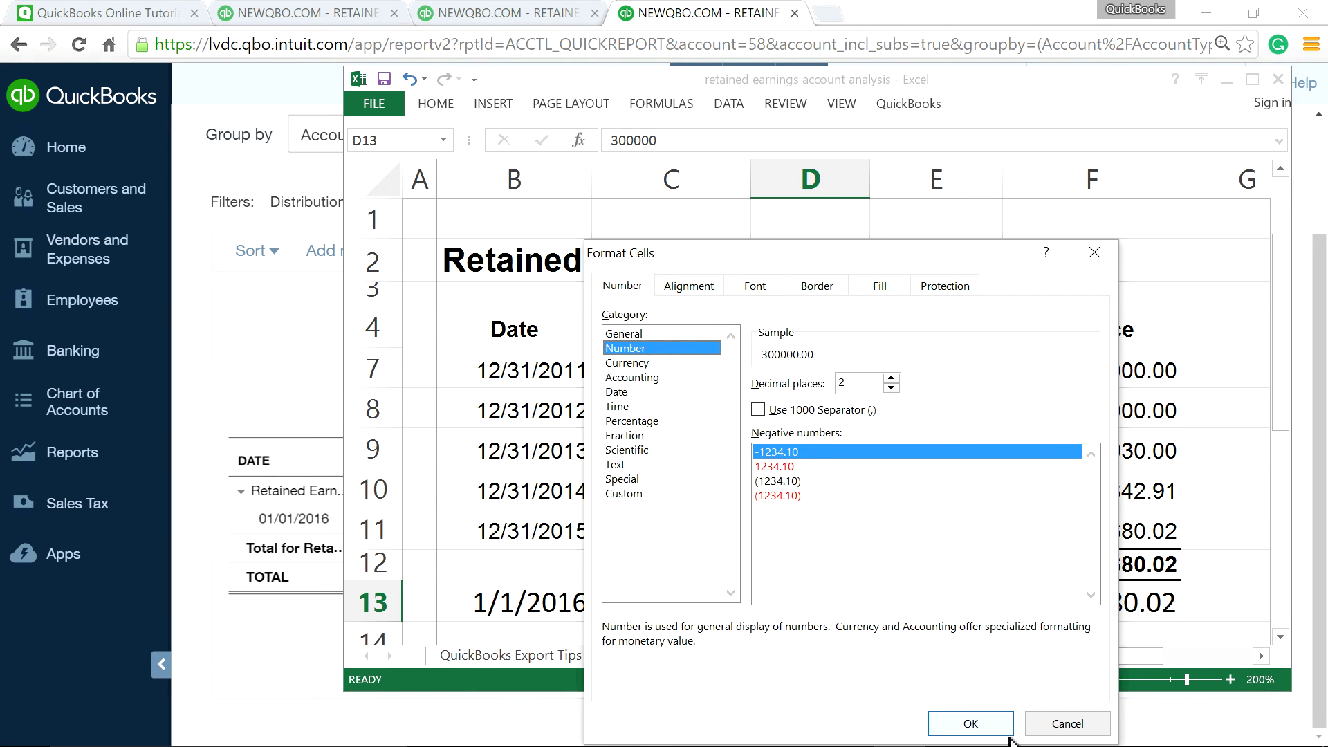
left_click(760, 410)
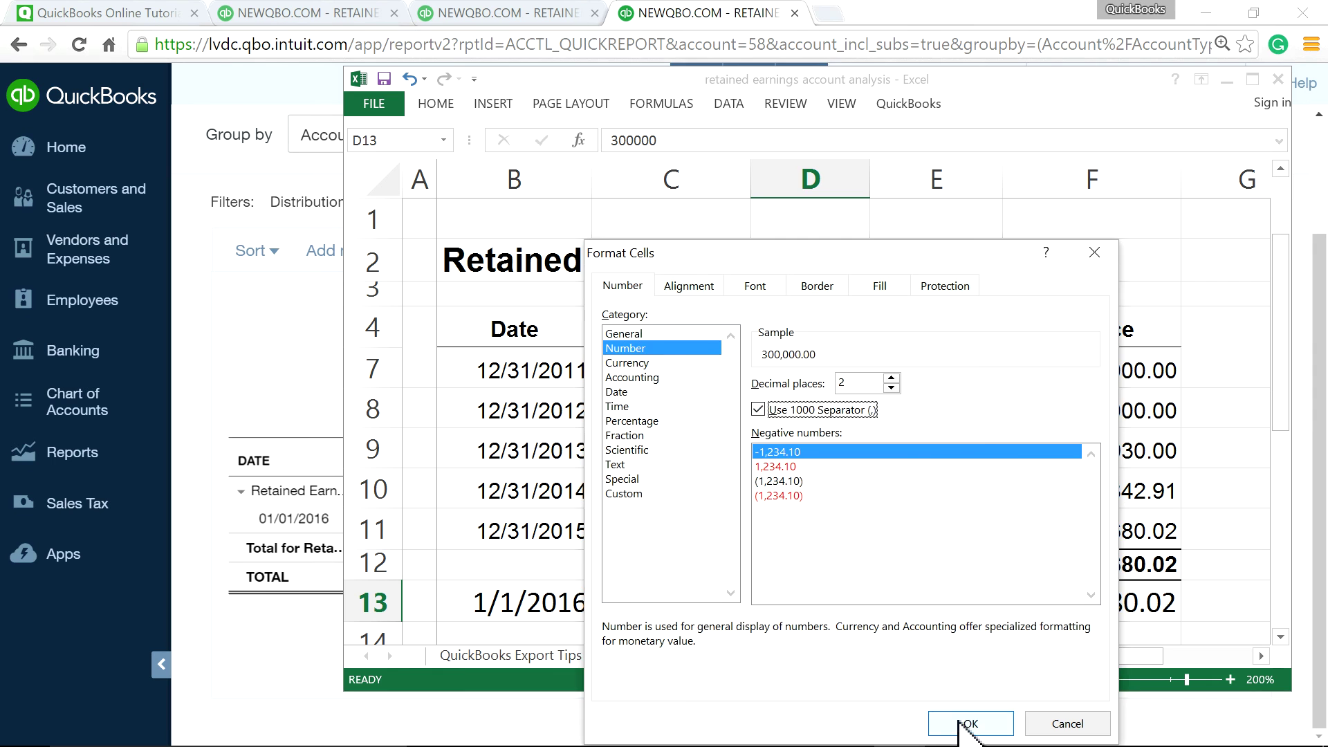
left_click(962, 723)
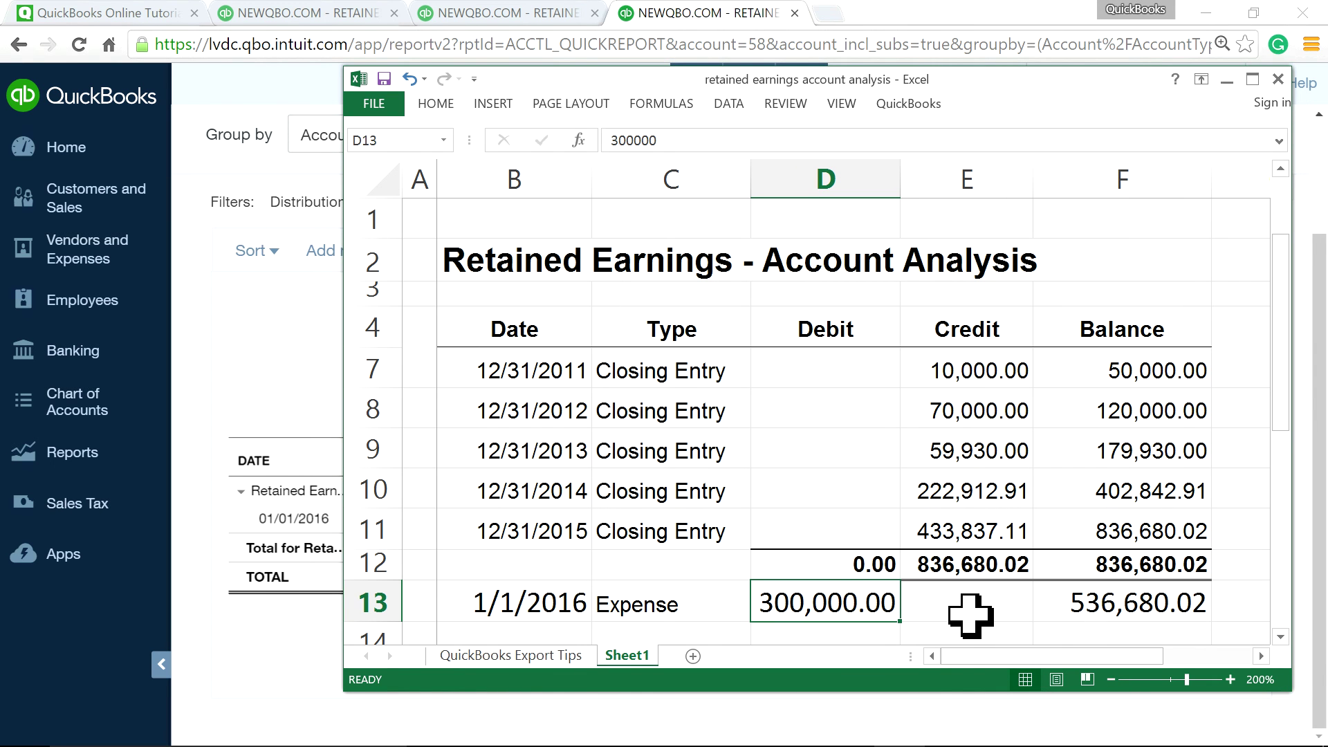
Maximize Excel and review the retained earnings table ending at 536,680.02.
scroll(971, 614, "down", 1)
scroll(971, 615, "up", 1)
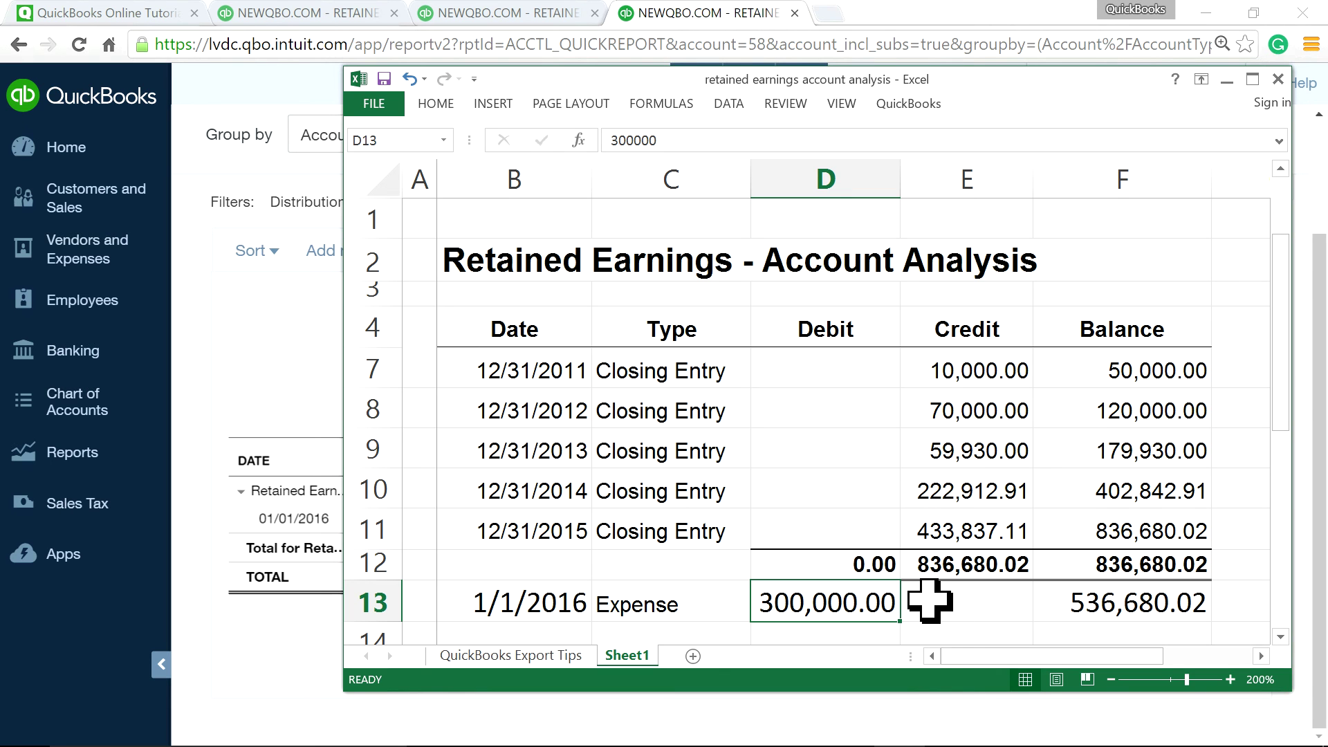
scroll(930, 602, "down", 1)
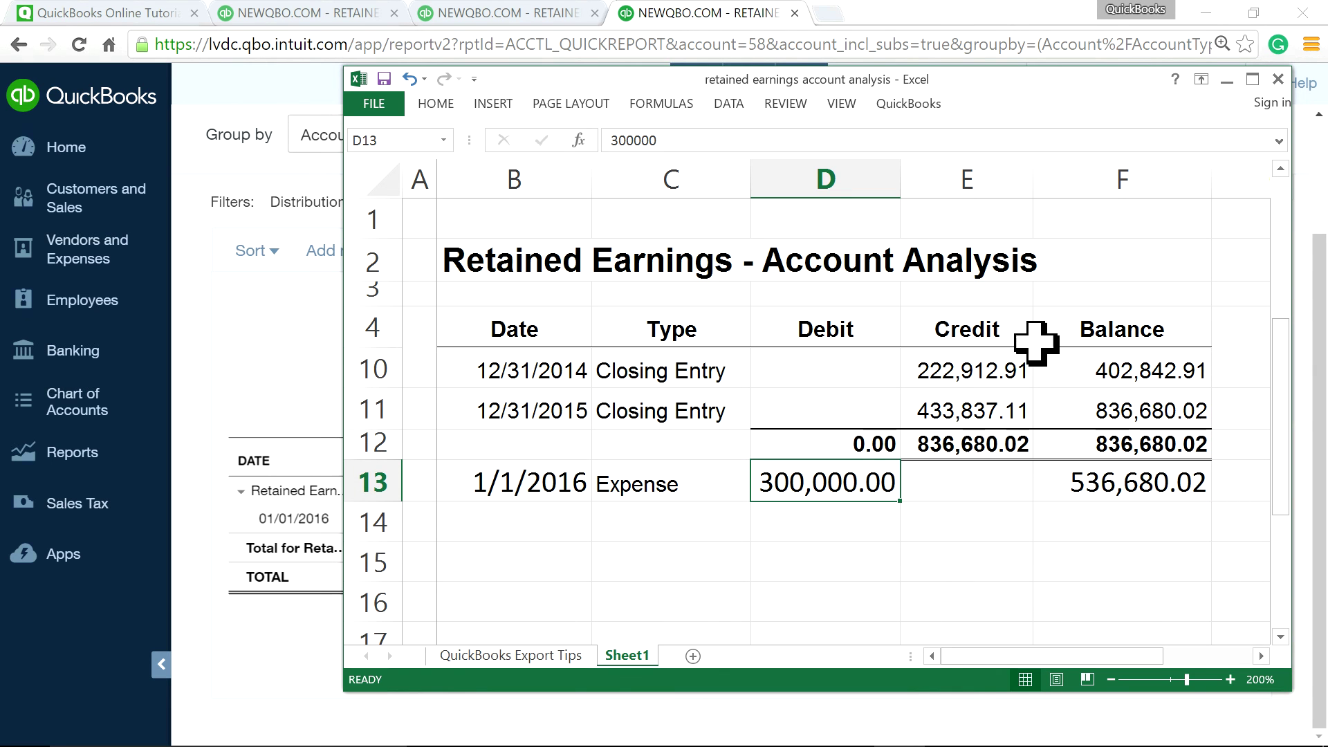
left_click(1253, 80)
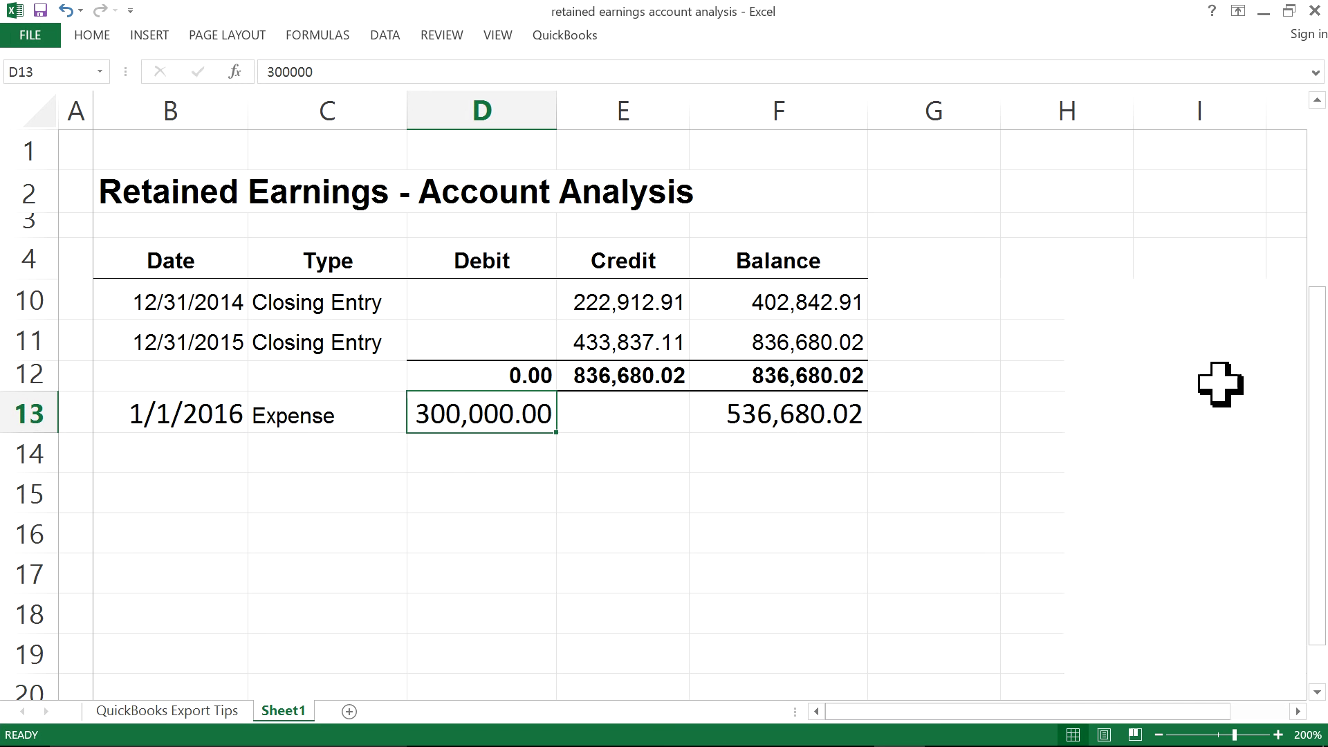
scroll(1063, 507, "up", 2)
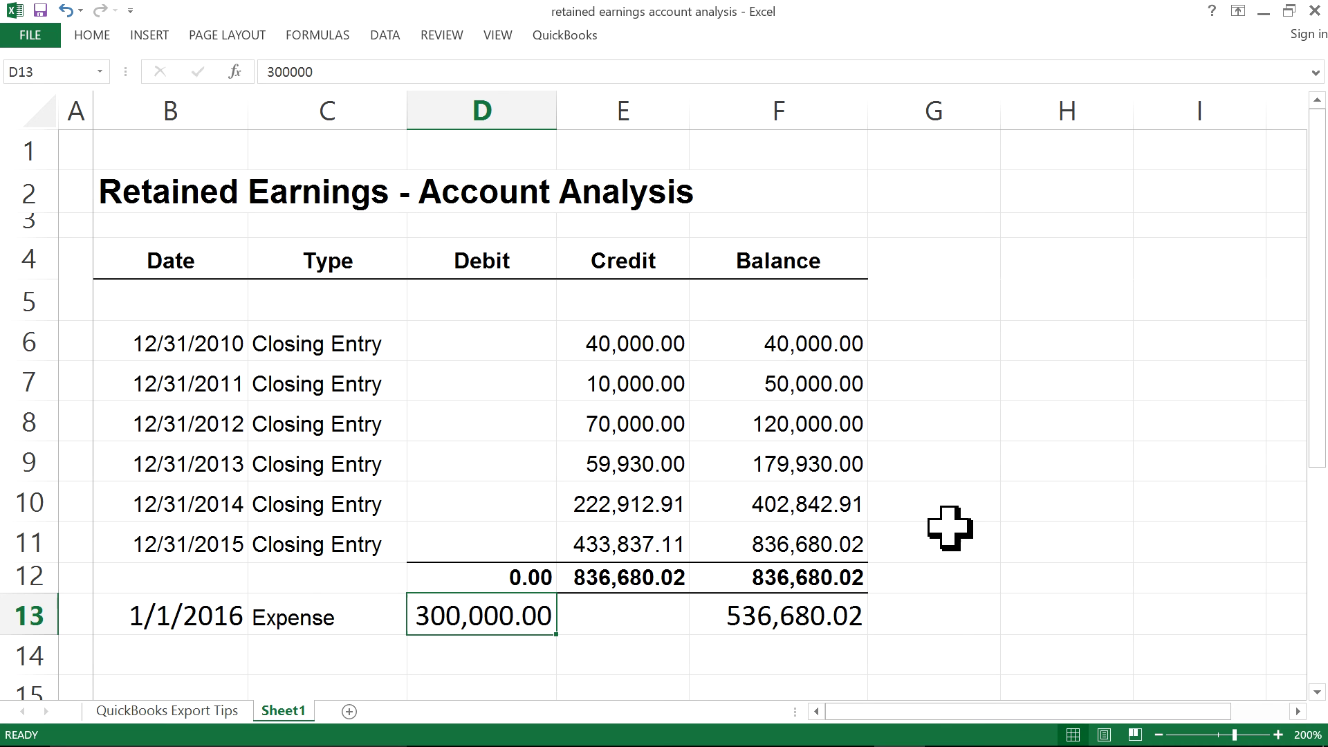
Switch to the browser's QuickBooks Online Tutorial tab on NewQBO.com.
mouse_move(858, 721)
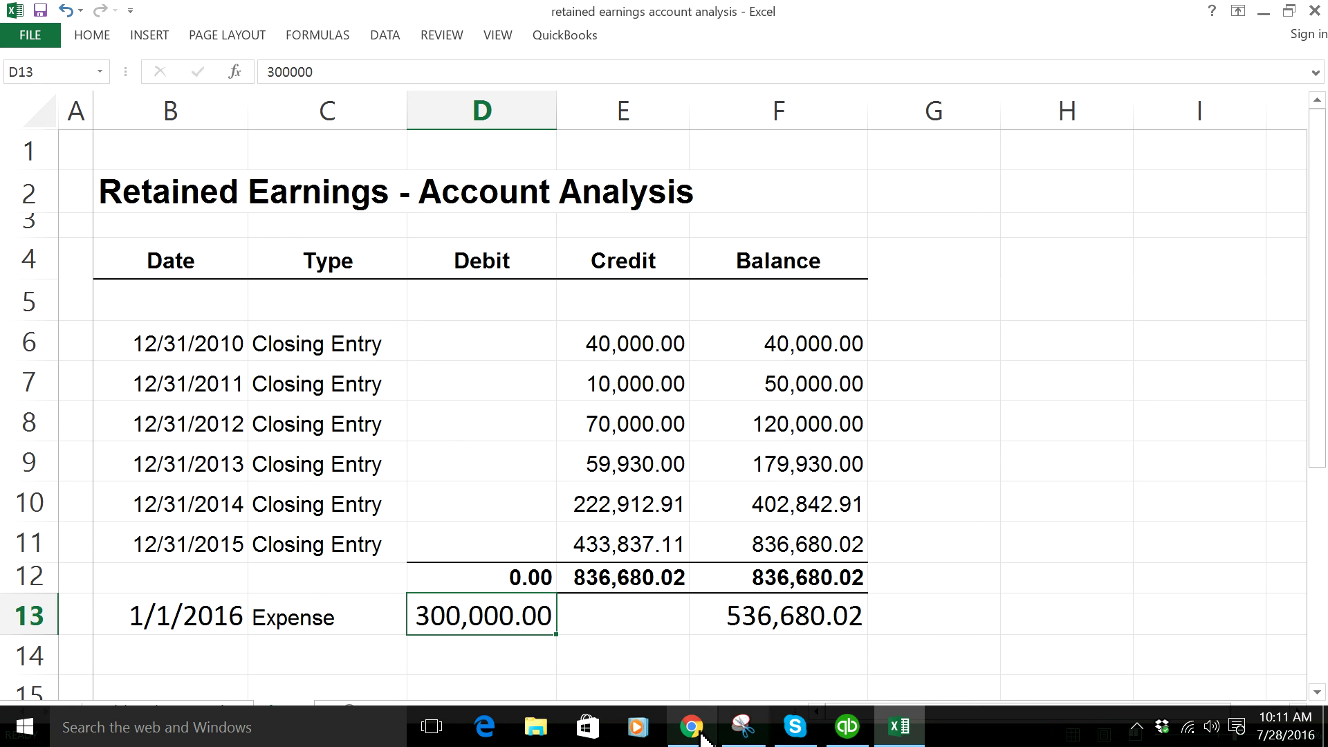
left_click(691, 726)
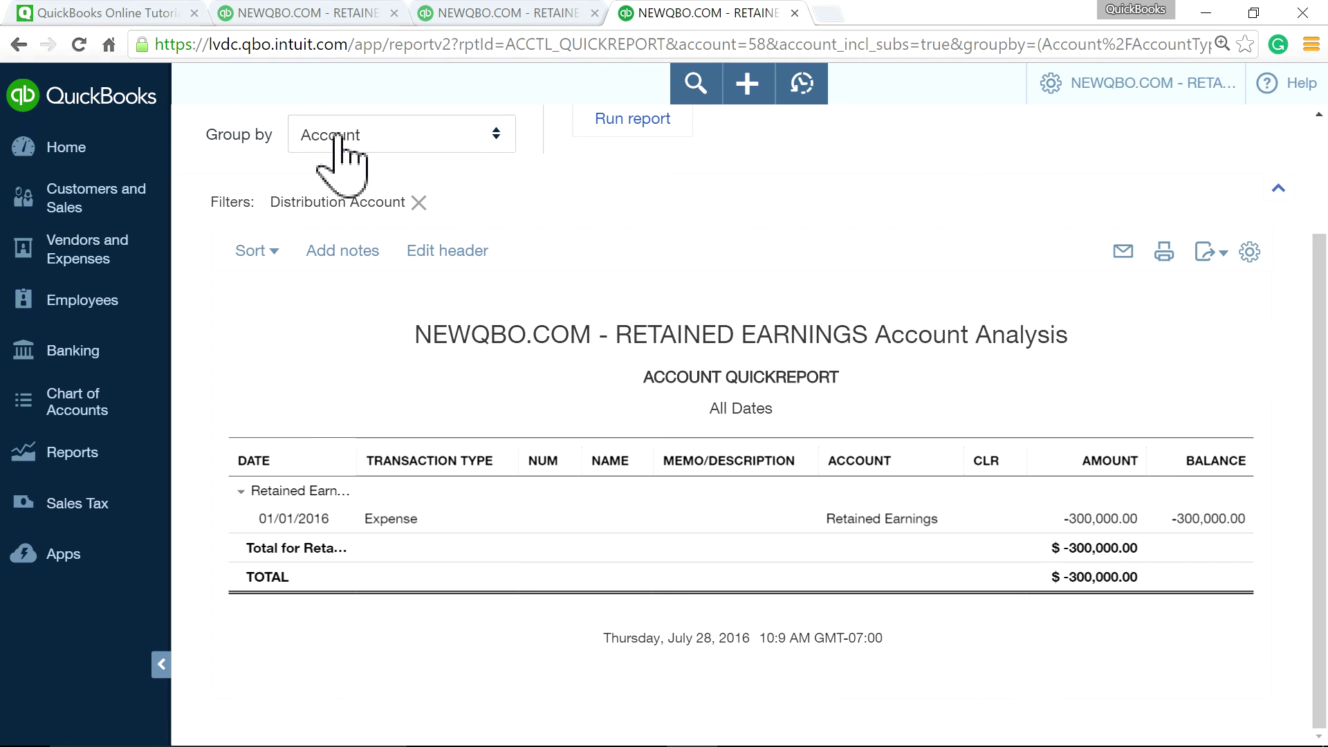
left_click(144, 13)
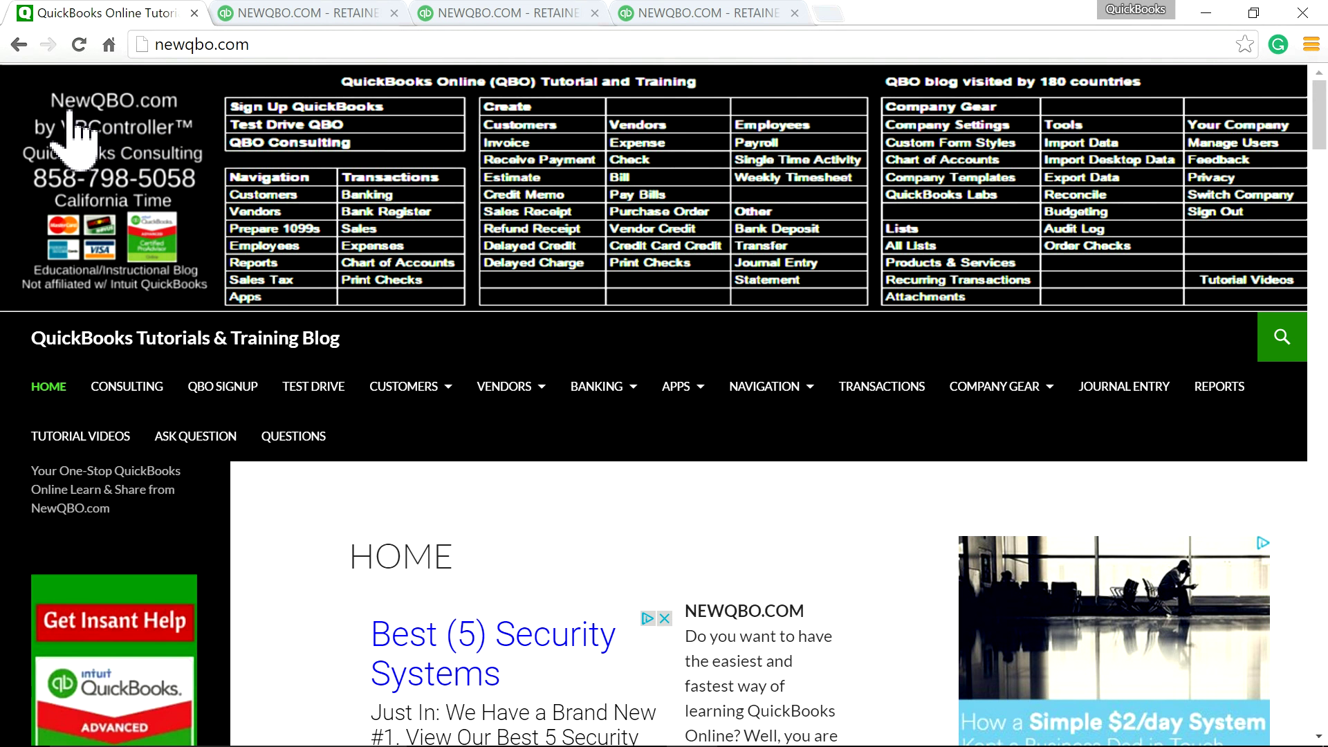